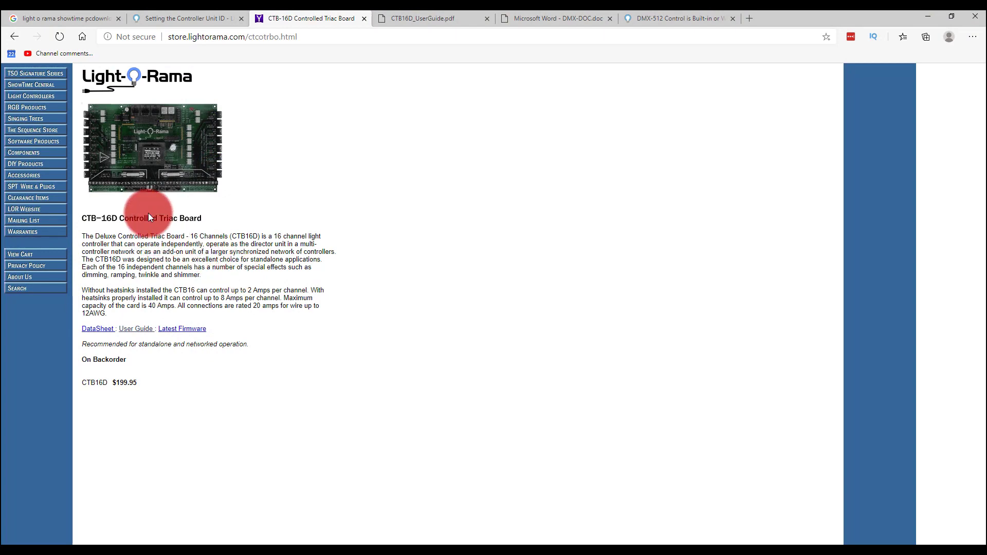
Bring up the Setting the Controller Unit ID page and select its heading text.
{"action": "left_click", "coordinate": [158, 21]}
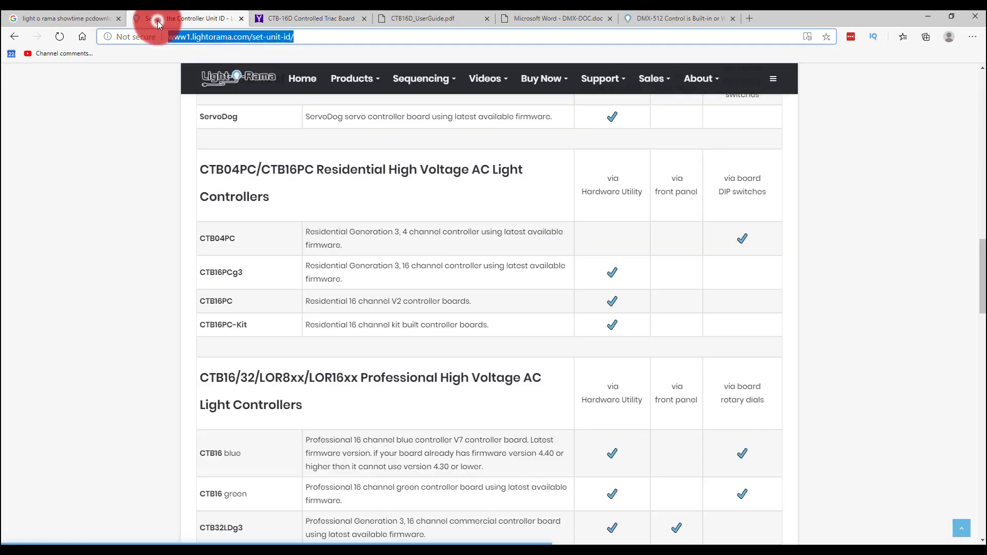
{"action": "left_click", "coordinate": [288, 203]}
{"action": "scroll", "coordinate": [288, 203], "scroll_direction": "up", "scroll_amount": 15}
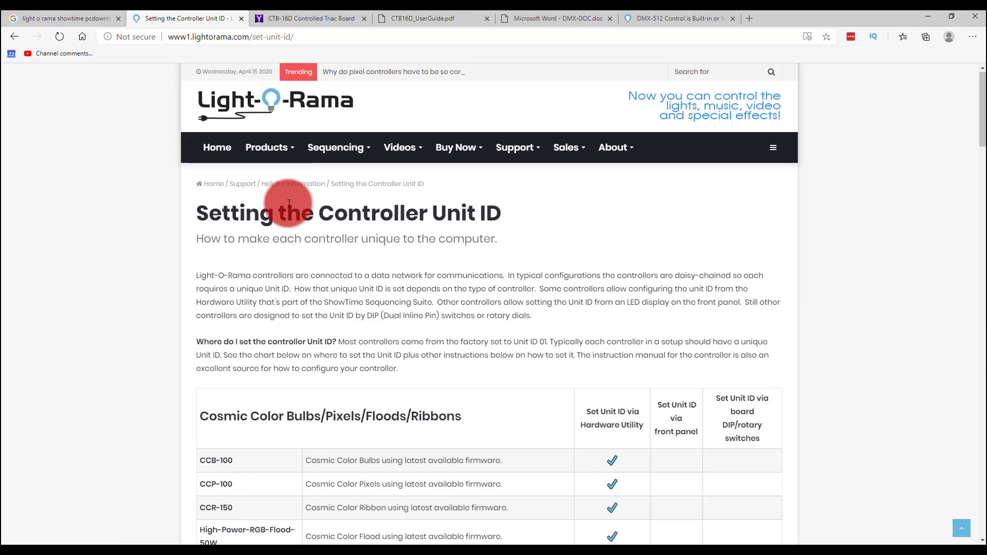
{"action": "left_click_drag", "start_coordinate": [195, 211], "coordinate": [521, 220]}
{"action": "left_click", "coordinate": [521, 220]}
Read how CTB16 controllers get their Unit ID, then move to the DMX-512 controllers page.
{"action": "scroll", "coordinate": [522, 221], "scroll_direction": "down", "scroll_amount": 2}
{"action": "scroll", "coordinate": [521, 220], "scroll_direction": "down", "scroll_amount": 20}
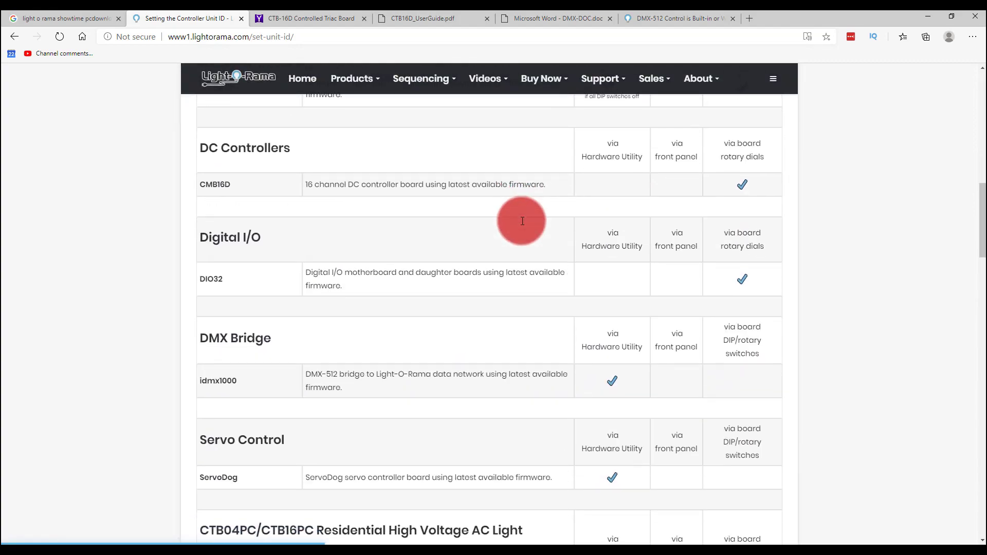
{"action": "scroll", "coordinate": [522, 221], "scroll_direction": "up", "scroll_amount": 1}
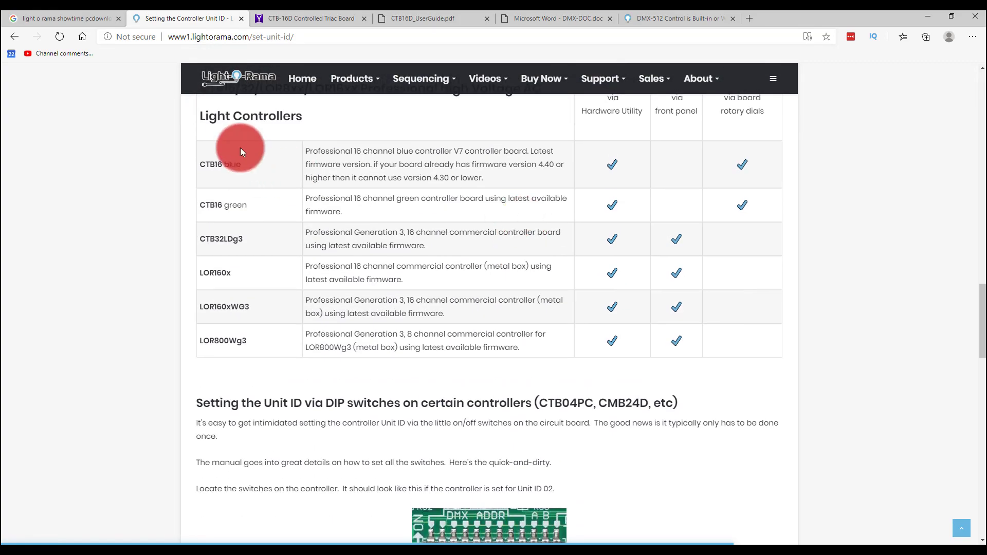
{"action": "left_click_drag", "start_coordinate": [317, 177], "coordinate": [330, 154]}
{"action": "left_click", "coordinate": [487, 178]}
{"action": "left_click", "coordinate": [332, 155]}
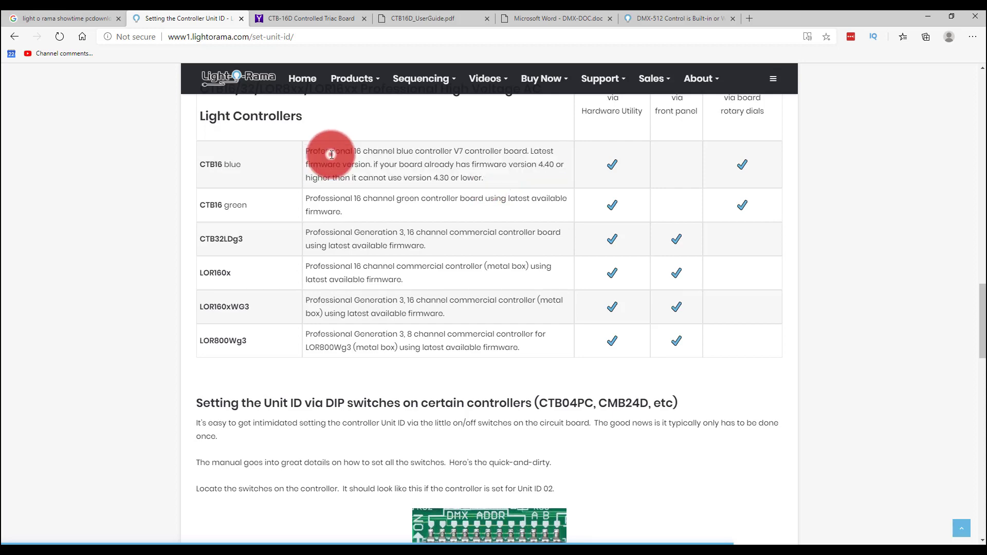
{"action": "left_click", "coordinate": [661, 16]}
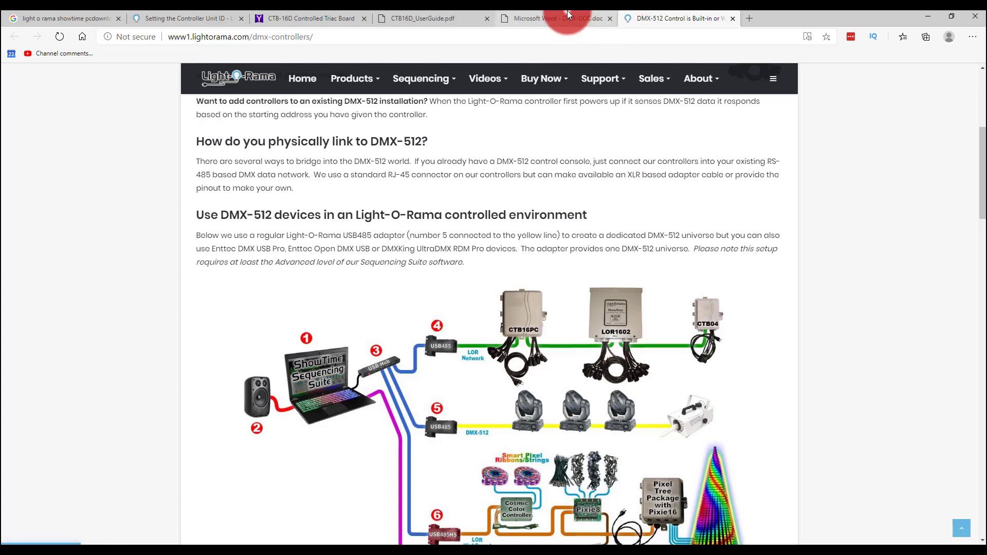
Review the DMX-DOC firmware table and Unit ID address table, then return to the CTB-16D page.
{"action": "left_click", "coordinate": [566, 12]}
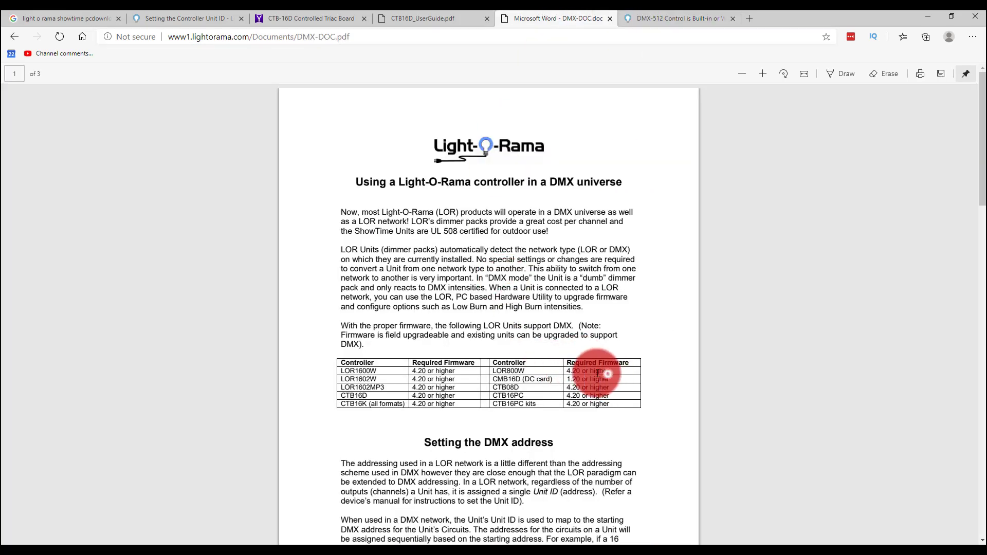
{"action": "mouse_move", "coordinate": [595, 373]}
{"action": "left_mouse_down"}
{"action": "mouse_move", "coordinate": [529, 375]}
{"action": "mouse_move", "coordinate": [623, 408]}
{"action": "mouse_move", "coordinate": [594, 380]}
{"action": "left_mouse_up"}
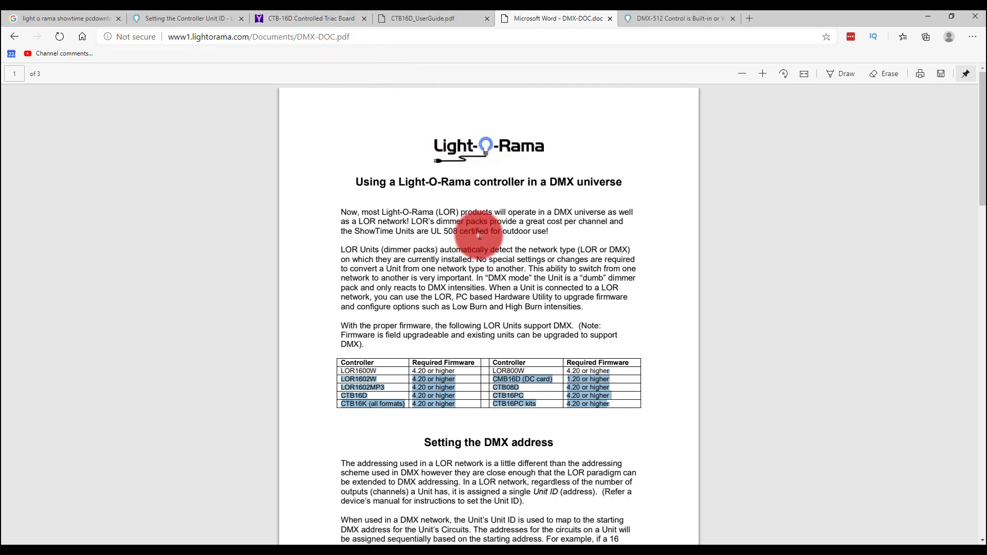
{"action": "left_click", "coordinate": [519, 330]}
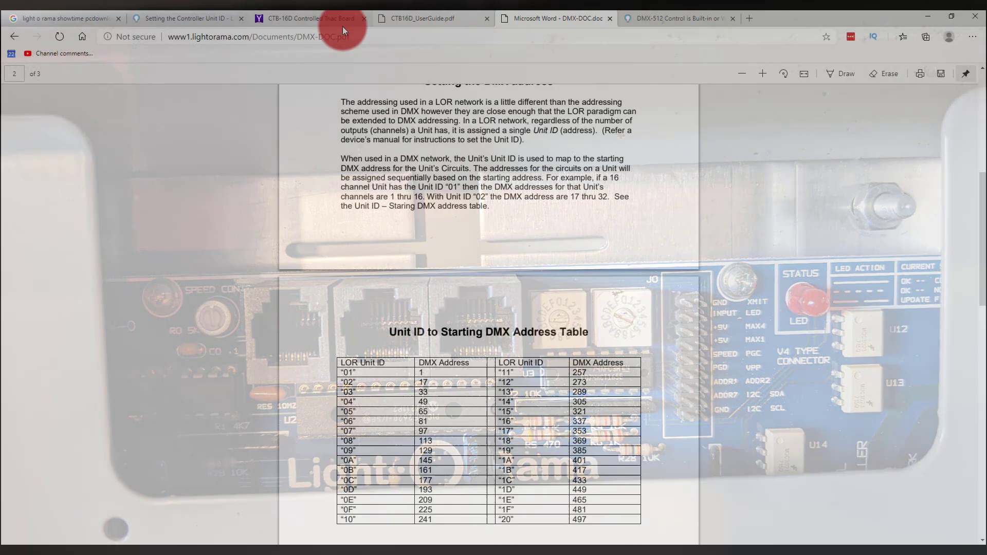
{"action": "left_click", "coordinate": [328, 19]}
{"action": "left_click", "coordinate": [179, 18]}
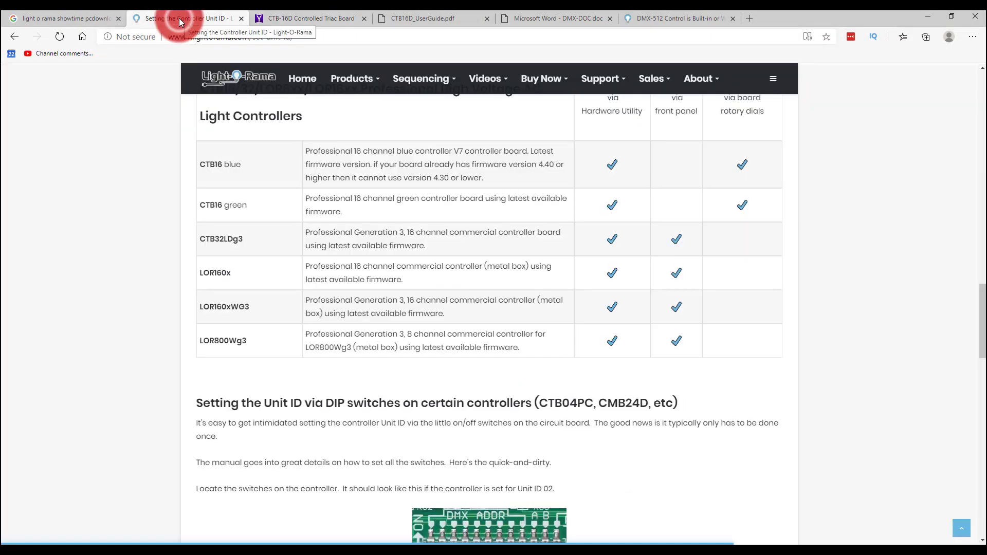
{"action": "left_click", "coordinate": [223, 168]}
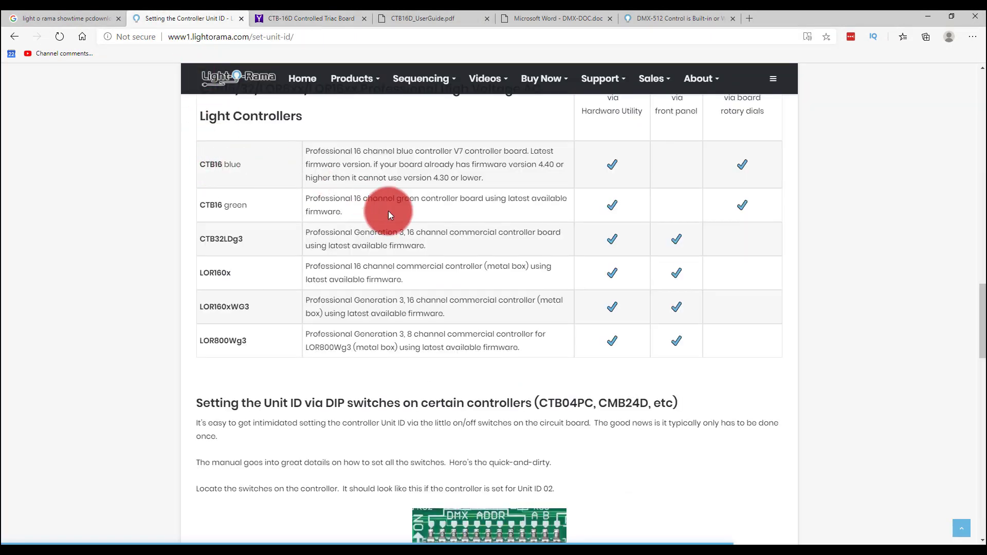
{"action": "scroll", "coordinate": [387, 215], "scroll_direction": "up", "scroll_amount": 3}
{"action": "scroll", "coordinate": [388, 211], "scroll_direction": "down", "scroll_amount": 1}
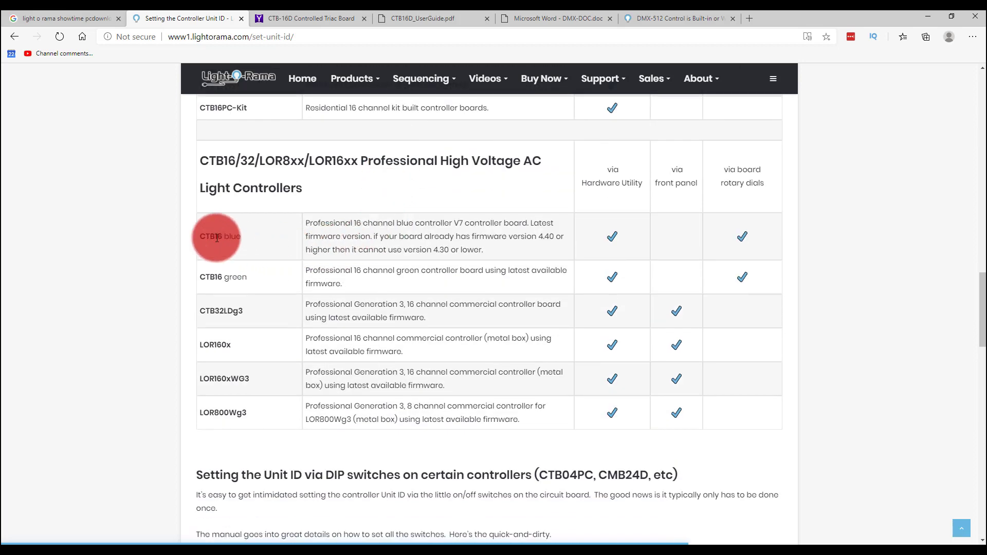
{"action": "left_click_drag", "start_coordinate": [217, 237], "coordinate": [504, 252]}
{"action": "left_click", "coordinate": [505, 255]}
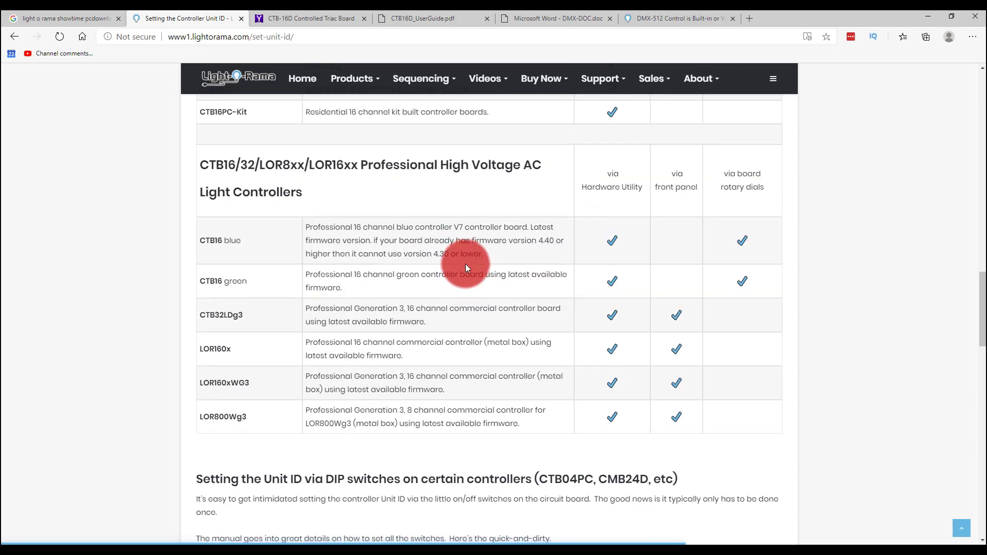
Open the ShowTime Sequencing Suite Download result from Google, then close that page.
{"action": "left_click", "coordinate": [80, 14]}
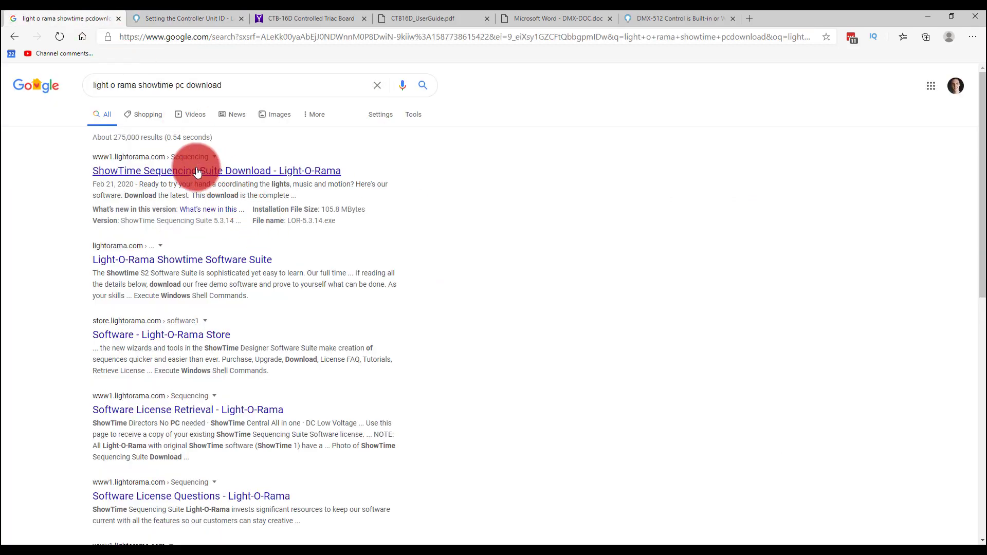
{"action": "left_click", "coordinate": [128, 175]}
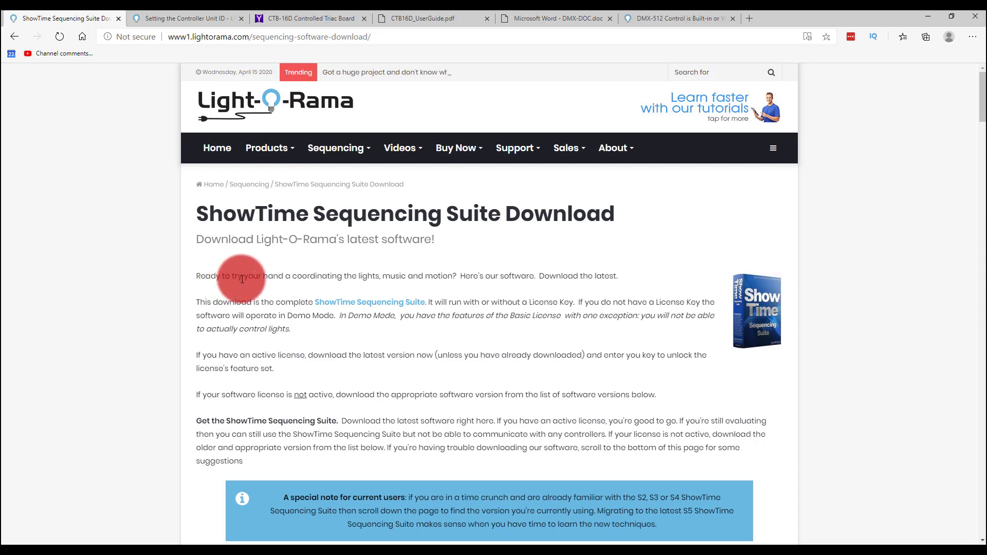
{"action": "key", "text": "ctrl+w"}
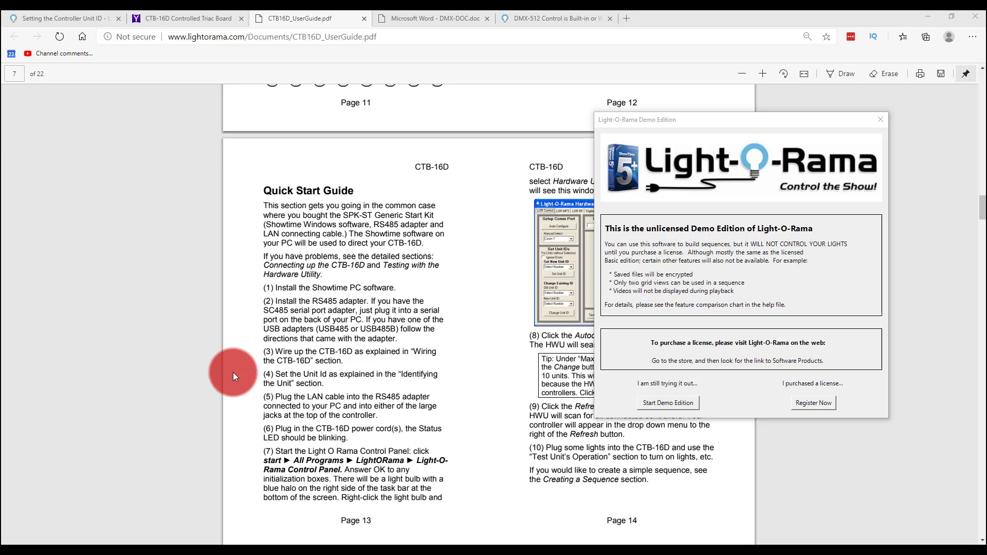
Continue in Demo Edition and read the Quick Start Guide introduction.
{"action": "left_click", "coordinate": [692, 406]}
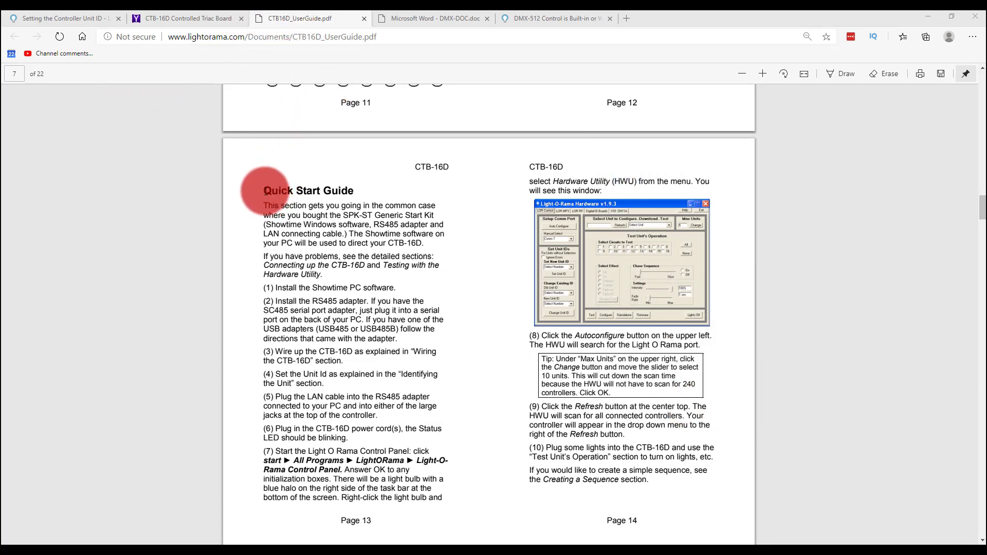
{"action": "left_click_drag", "start_coordinate": [264, 189], "coordinate": [350, 318]}
{"action": "left_click", "coordinate": [351, 304]}
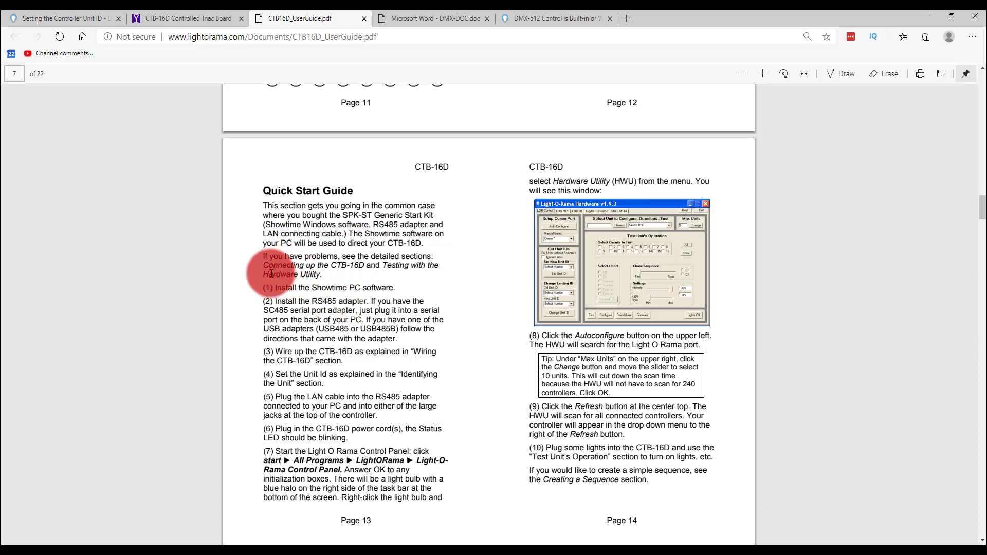
Go through Quick Start steps on installing ShowTime, the RS485 adapter and setting the Unit ID.
{"action": "left_click_drag", "start_coordinate": [263, 288], "coordinate": [406, 289]}
{"action": "left_click", "coordinate": [406, 290]}
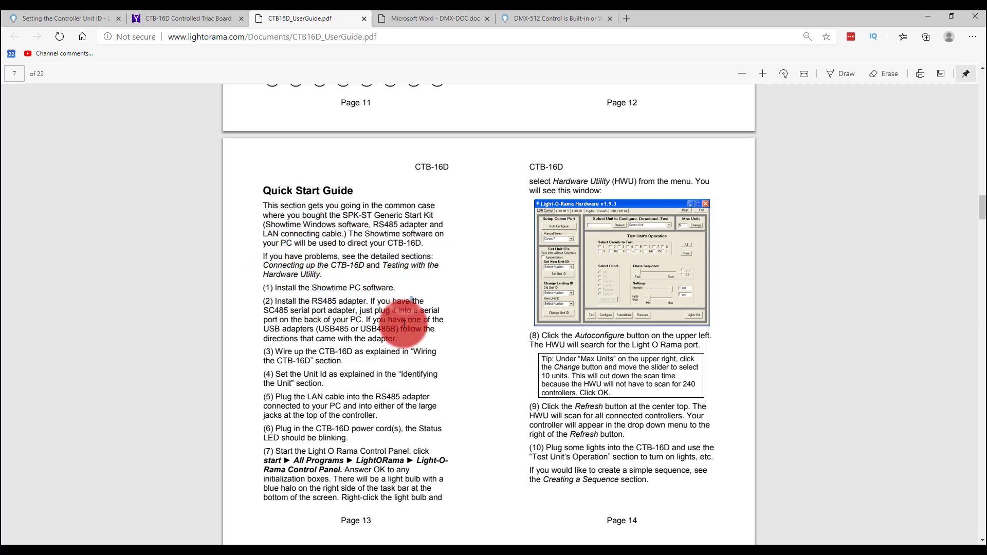
{"action": "left_click_drag", "start_coordinate": [270, 299], "coordinate": [366, 360]}
{"action": "left_click", "coordinate": [366, 360]}
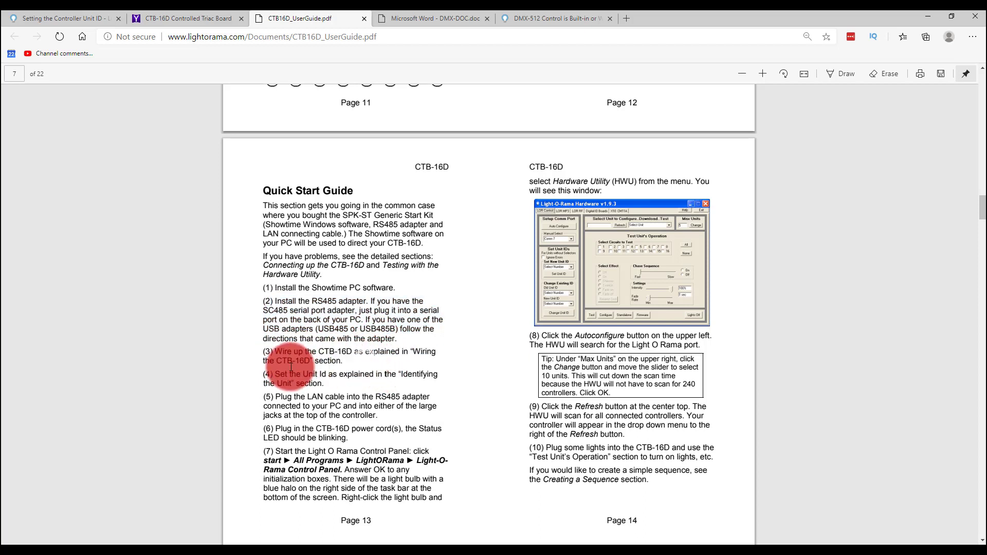
{"action": "left_click_drag", "start_coordinate": [275, 375], "coordinate": [382, 432]}
{"action": "left_click", "coordinate": [351, 388]}
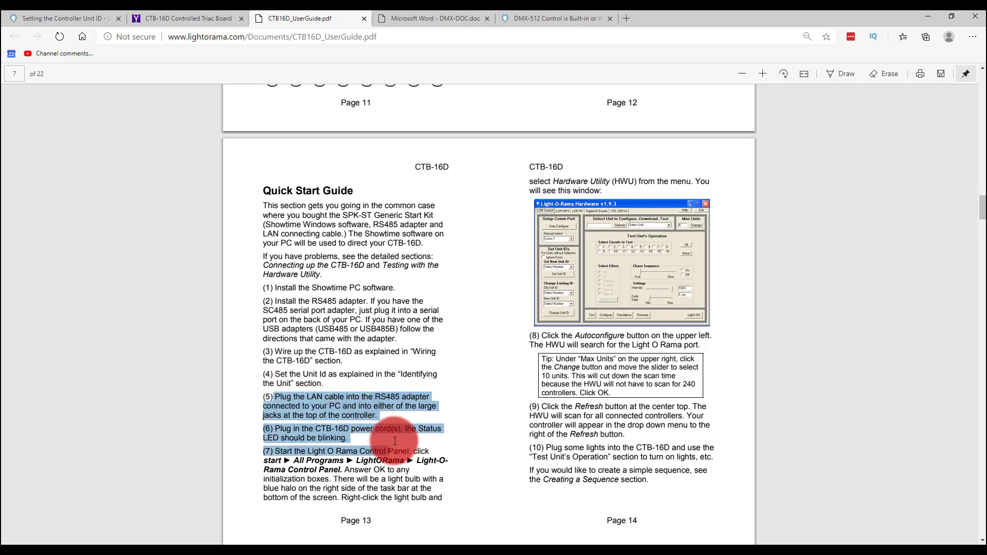
{"action": "left_click", "coordinate": [383, 431]}
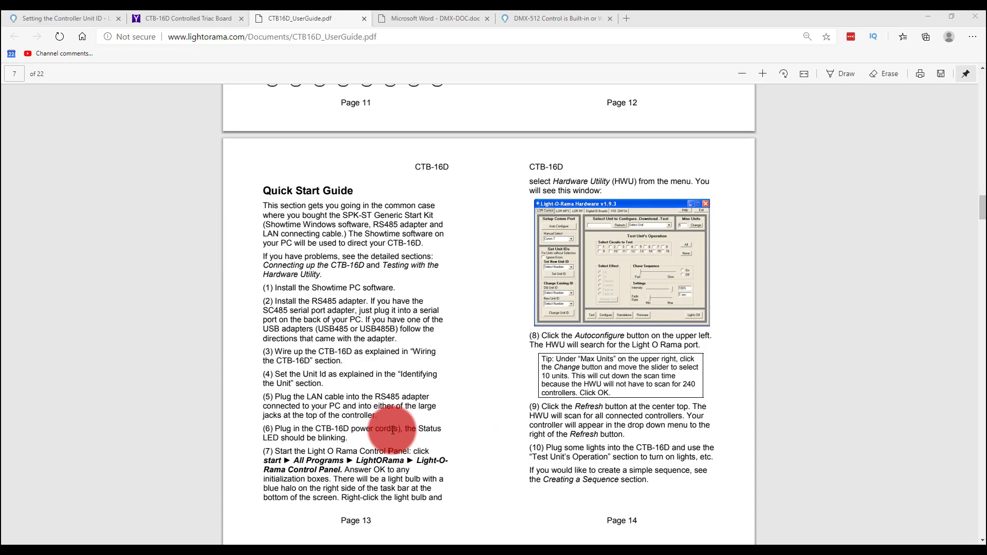
{"action": "left_click", "coordinate": [329, 458]}
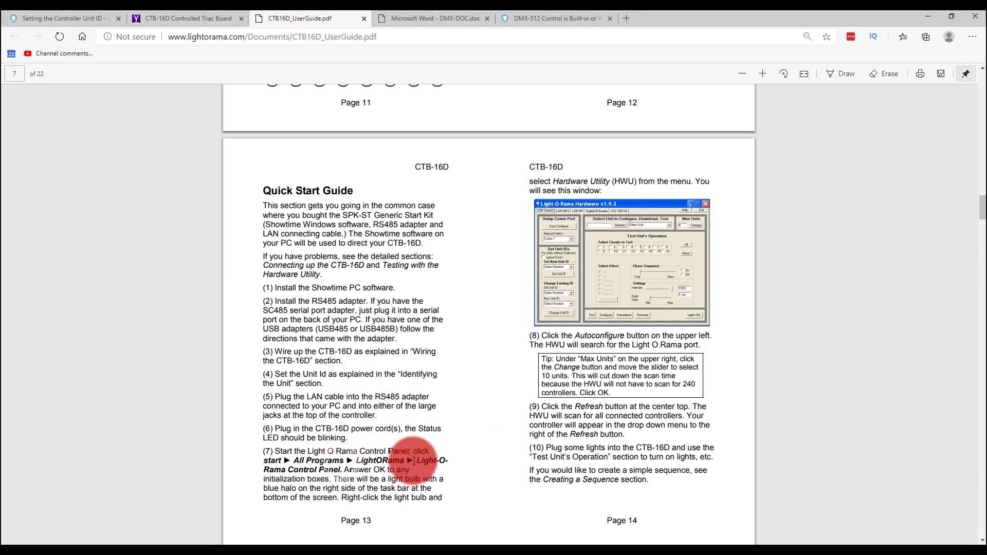
Search Windows for 'light' and expand Recently added to list the Light-O-Rama programs.
{"action": "left_click_drag", "start_coordinate": [416, 460], "coordinate": [339, 470]}
{"action": "key", "text": "super"}
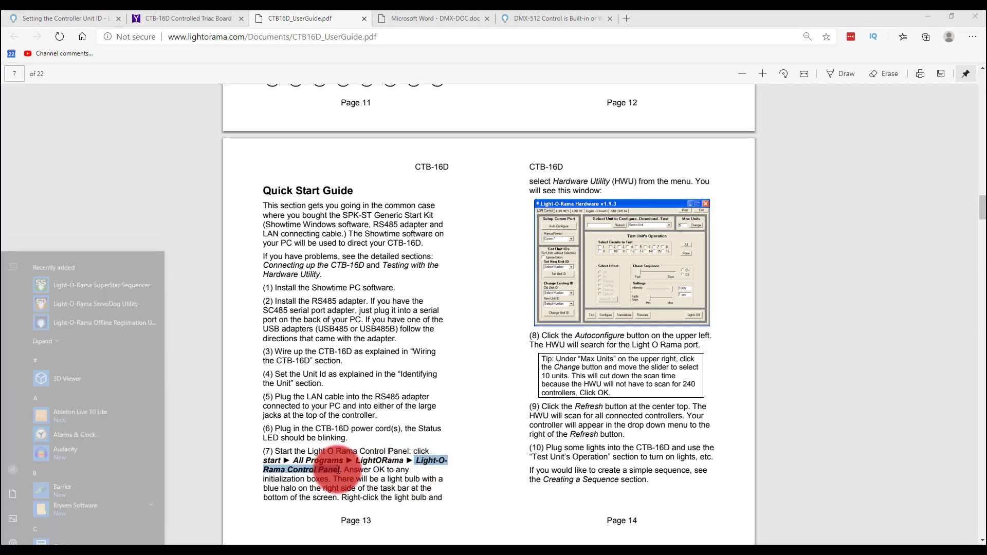
{"action": "type", "text": "light o"}
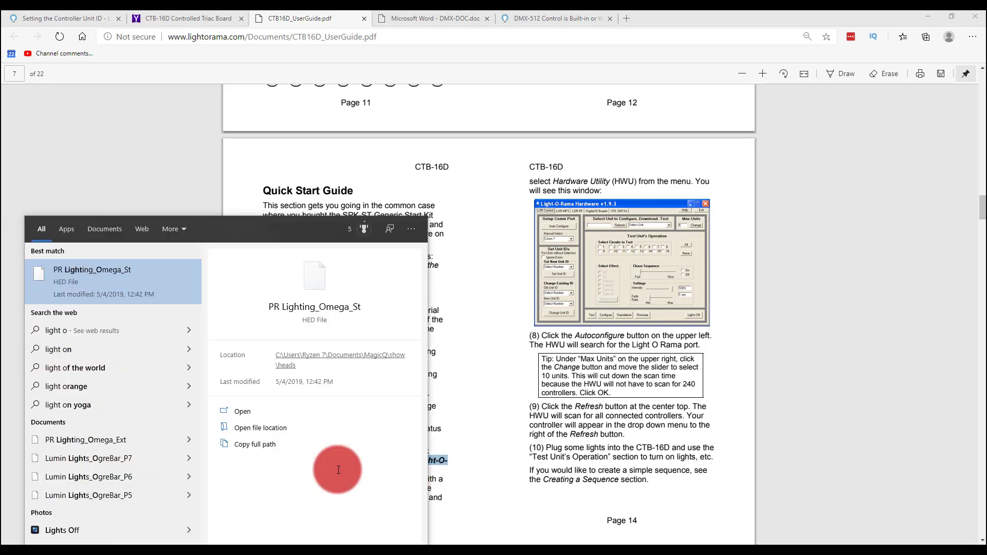
{"action": "key", "text": "BackSpace"}
{"action": "key", "text": "BackSpace"}
{"action": "key", "text": "Down"}
{"action": "key", "text": "Down"}
{"action": "key", "text": "Down"}
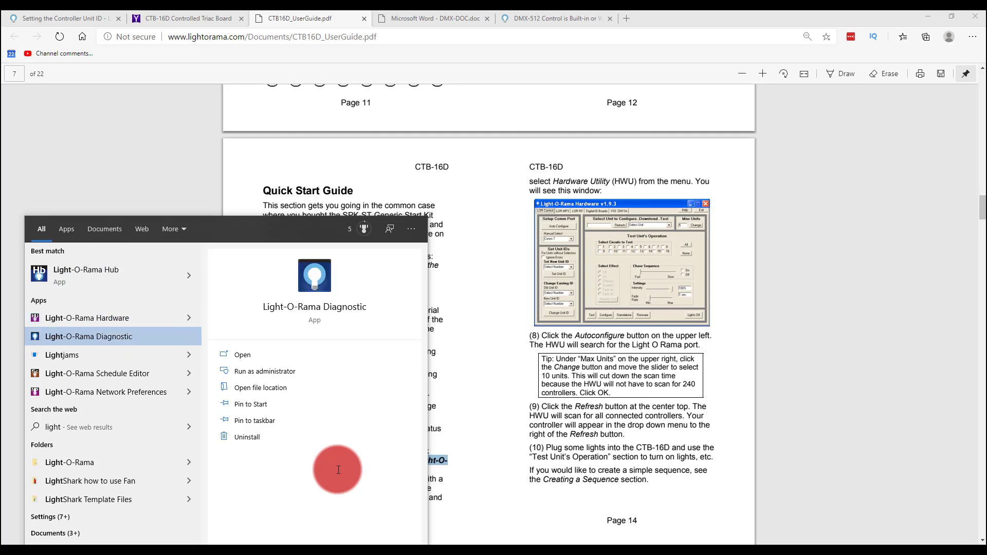
{"action": "key", "text": "Up"}
{"action": "key", "text": "Up"}
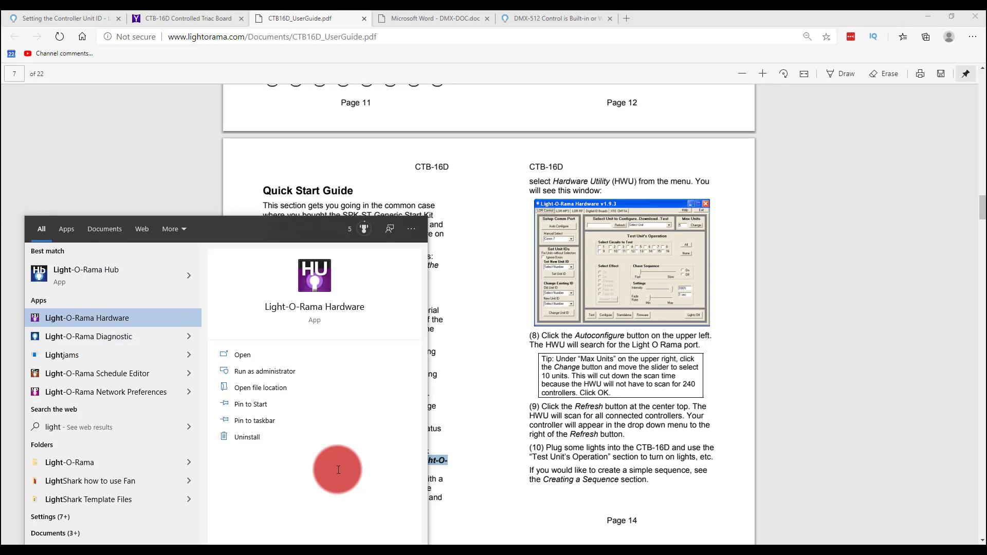
{"action": "key", "text": "super"}
{"action": "key", "text": "super"}
{"action": "key", "text": "super"}
{"action": "left_click", "coordinate": [49, 303]}
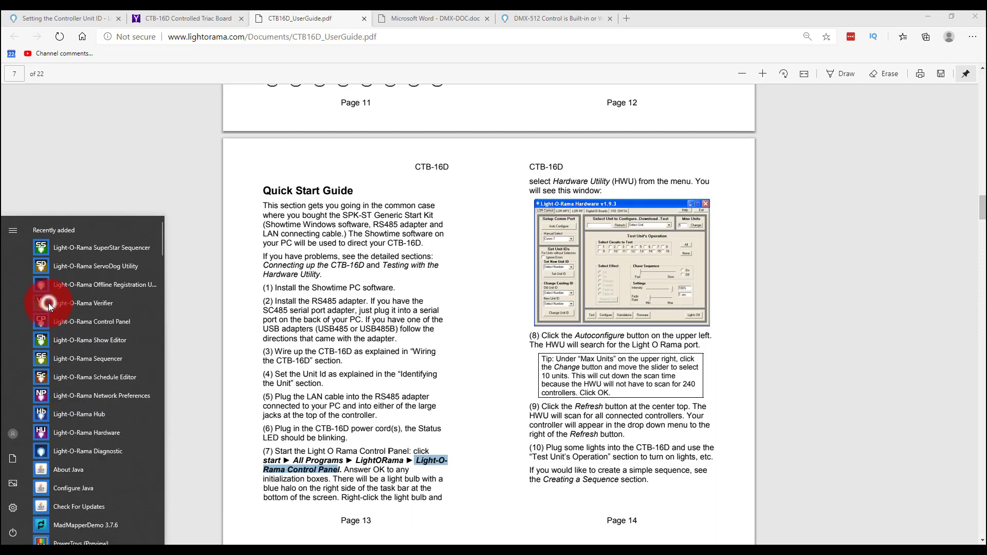
Start Light-O-Rama Control Panel, dismiss its startup messages, and launch Hardware Utility from the tray icon.
{"action": "left_click", "coordinate": [84, 322]}
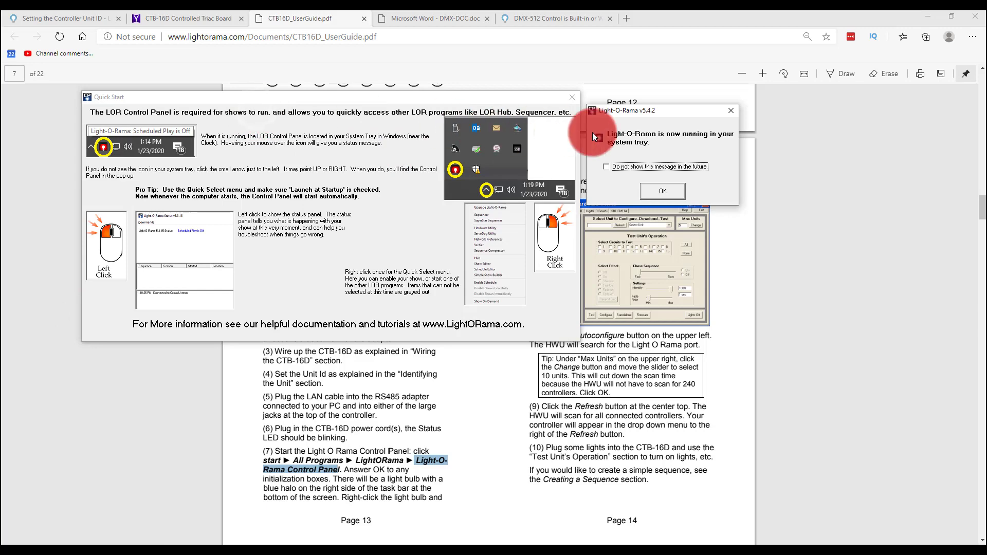
{"action": "left_click", "coordinate": [663, 192]}
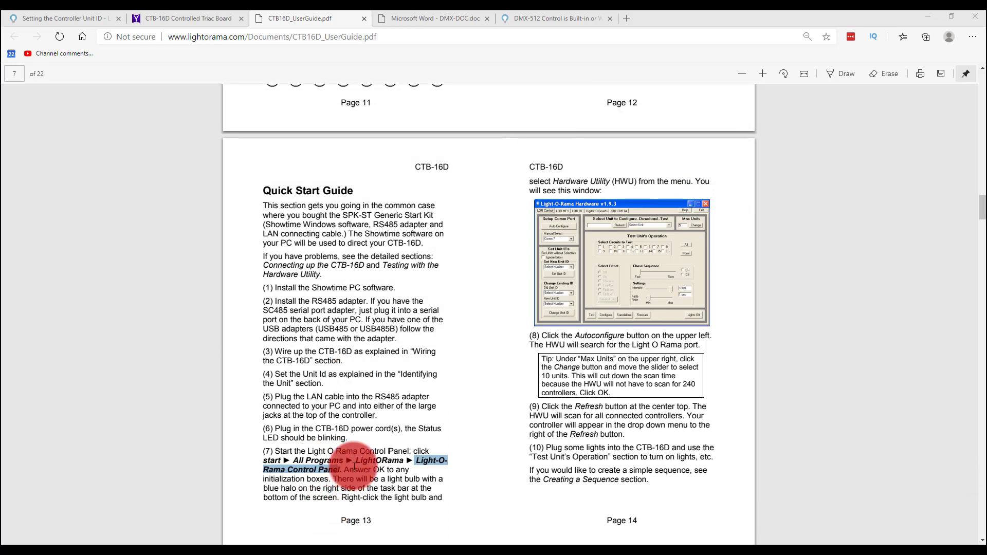
{"action": "left_click_drag", "start_coordinate": [344, 470], "coordinate": [450, 540]}
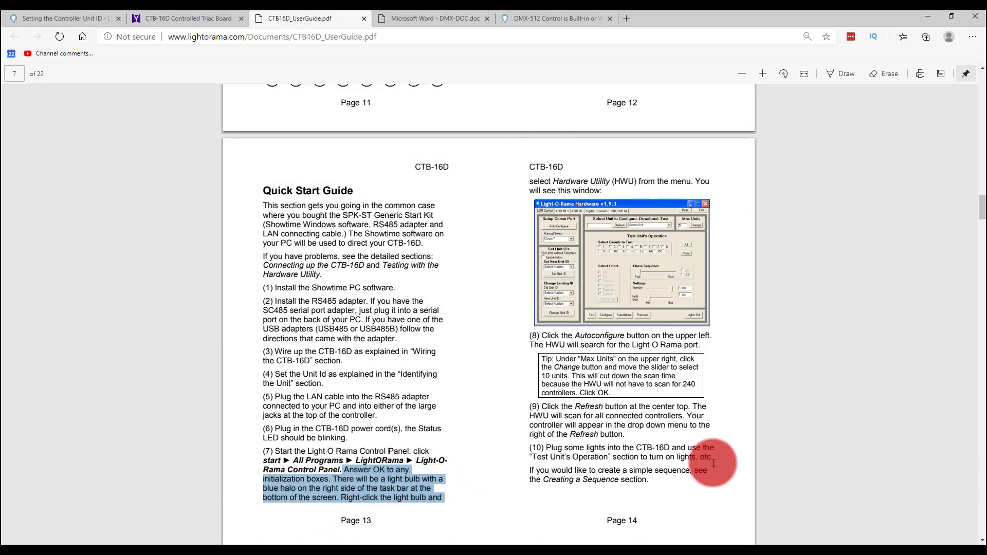
{"action": "left_click", "coordinate": [869, 544]}
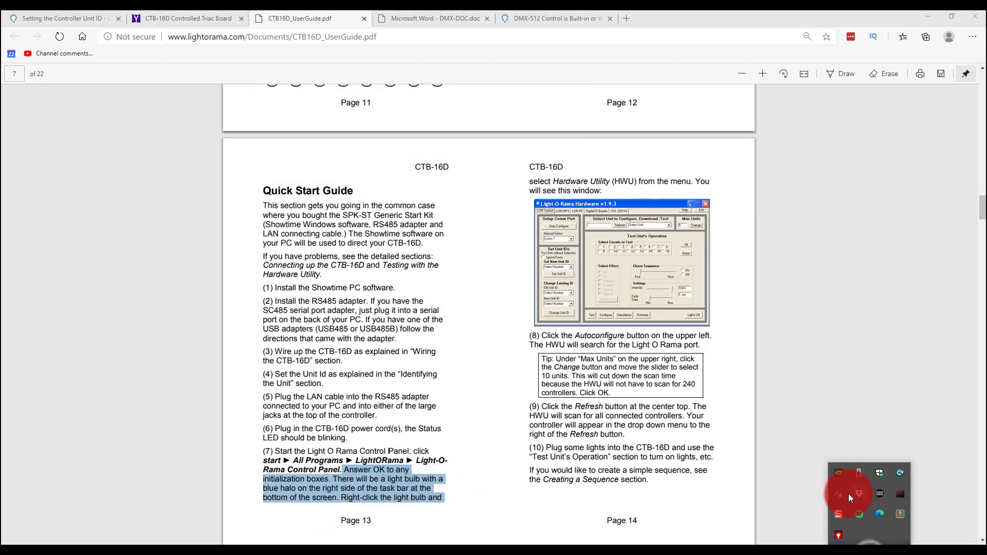
{"action": "right_click", "coordinate": [840, 537]}
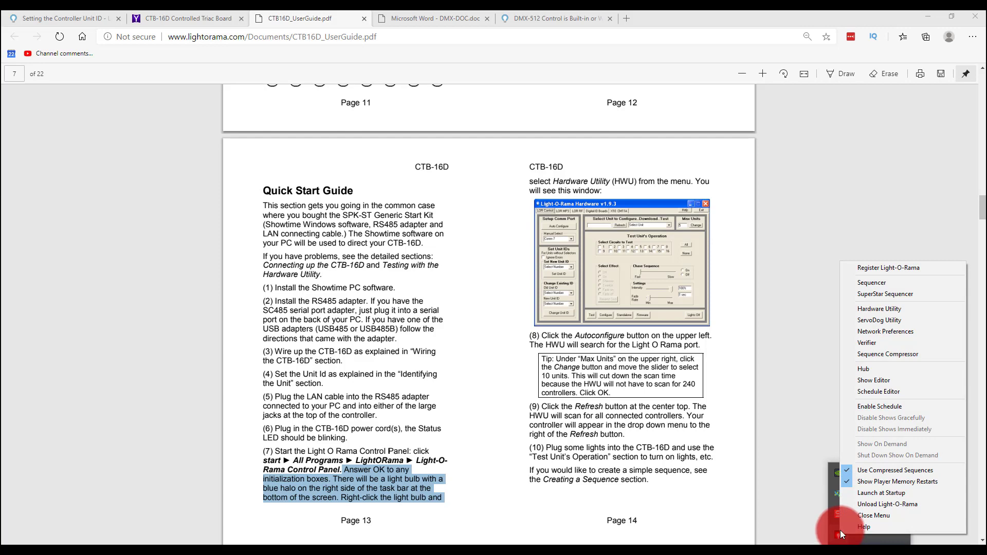
{"action": "left_click", "coordinate": [893, 309]}
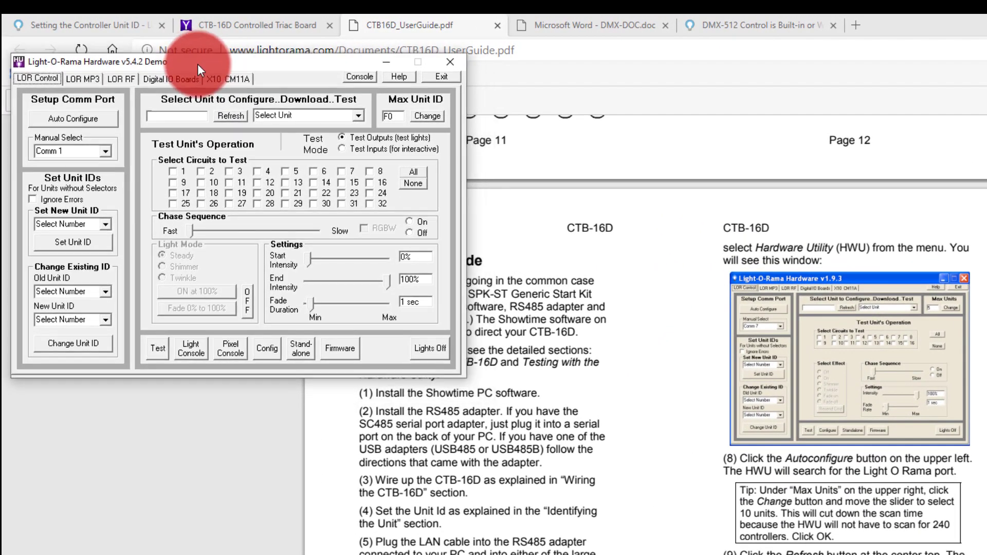
Auto-configure the controller port and accept Comm4 as the show port.
{"action": "left_click_drag", "start_coordinate": [202, 72], "coordinate": [251, 110]}
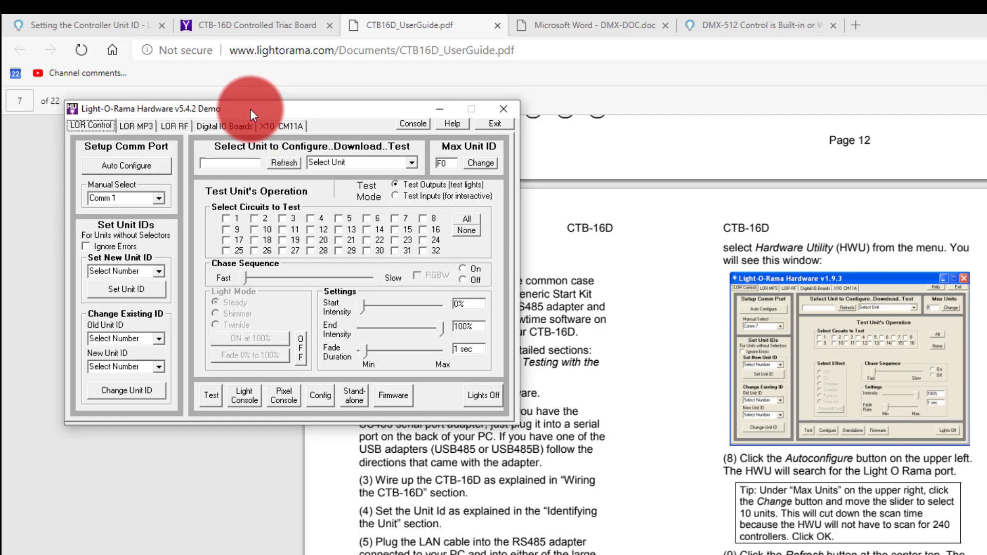
{"action": "left_click", "coordinate": [128, 166]}
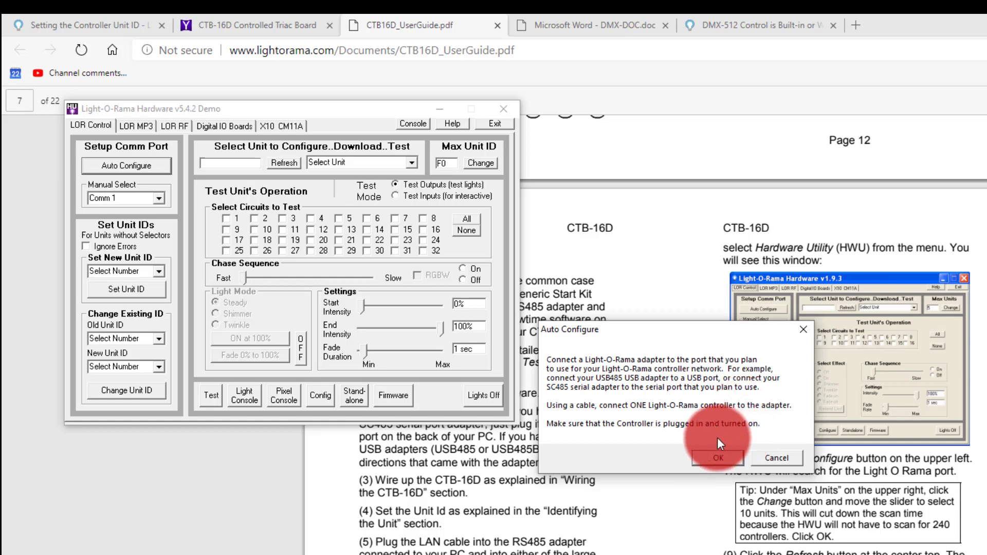
{"action": "left_click", "coordinate": [715, 458]}
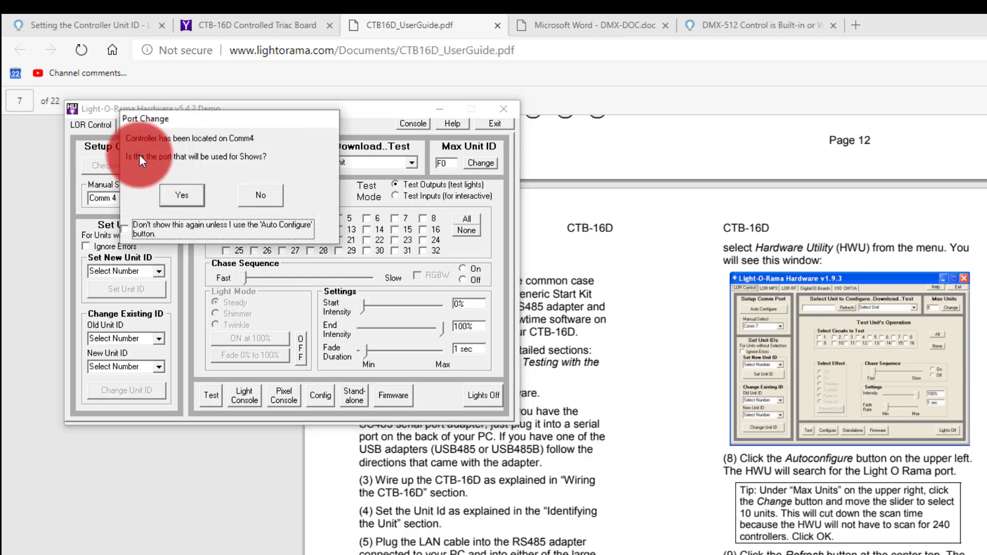
{"action": "left_click", "coordinate": [195, 196]}
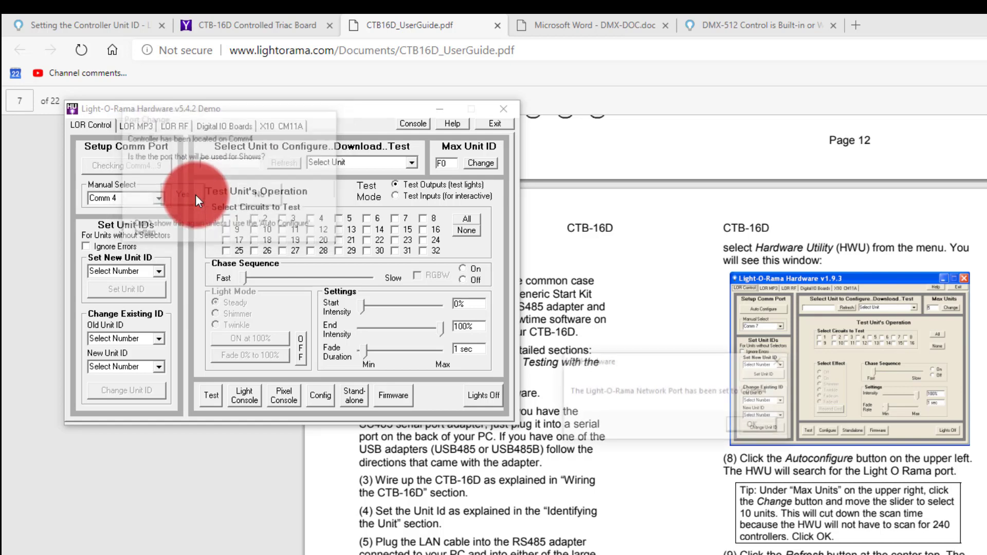
{"action": "left_click", "coordinate": [742, 427]}
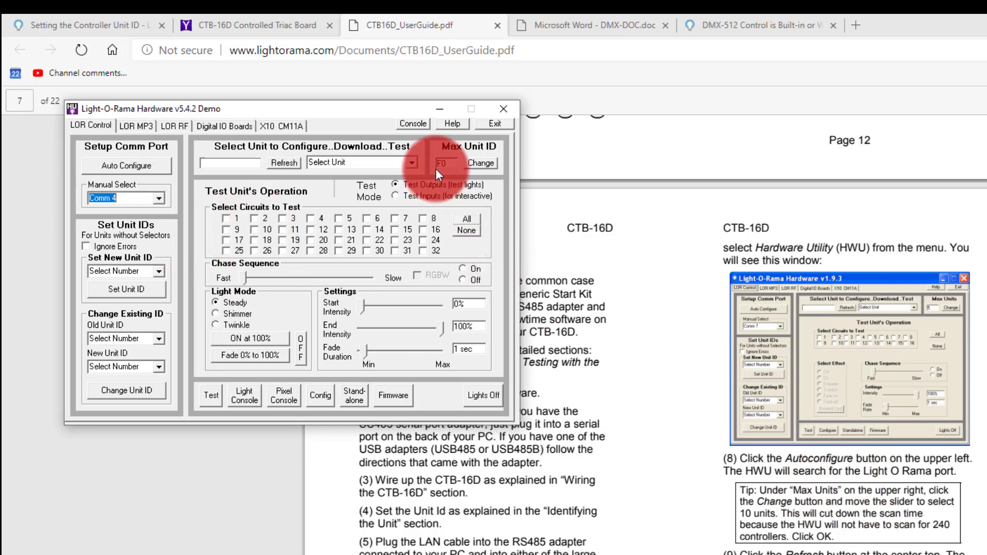
Refresh the network search to find unit 45, a CTB16D Ver 4.32.
{"action": "left_click", "coordinate": [342, 162]}
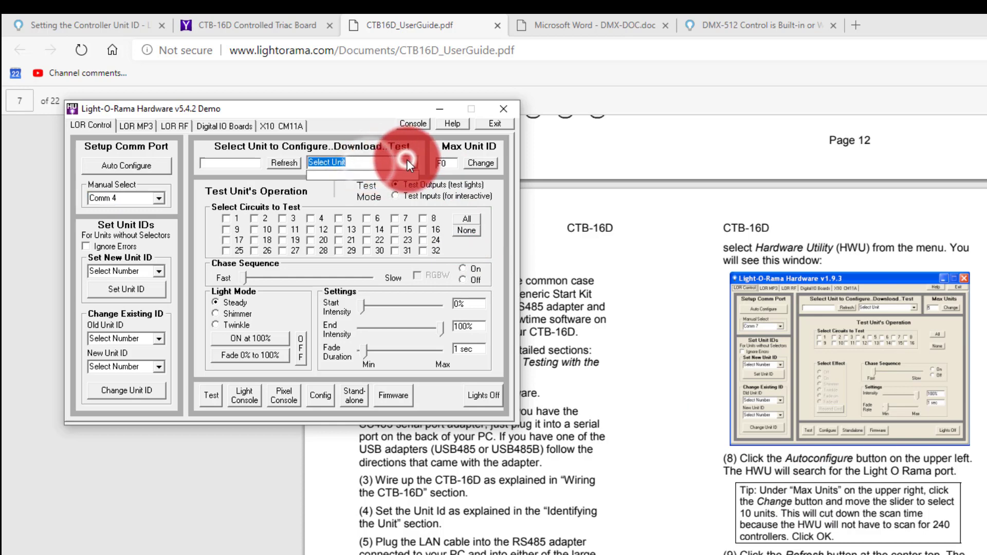
{"action": "left_click", "coordinate": [278, 162]}
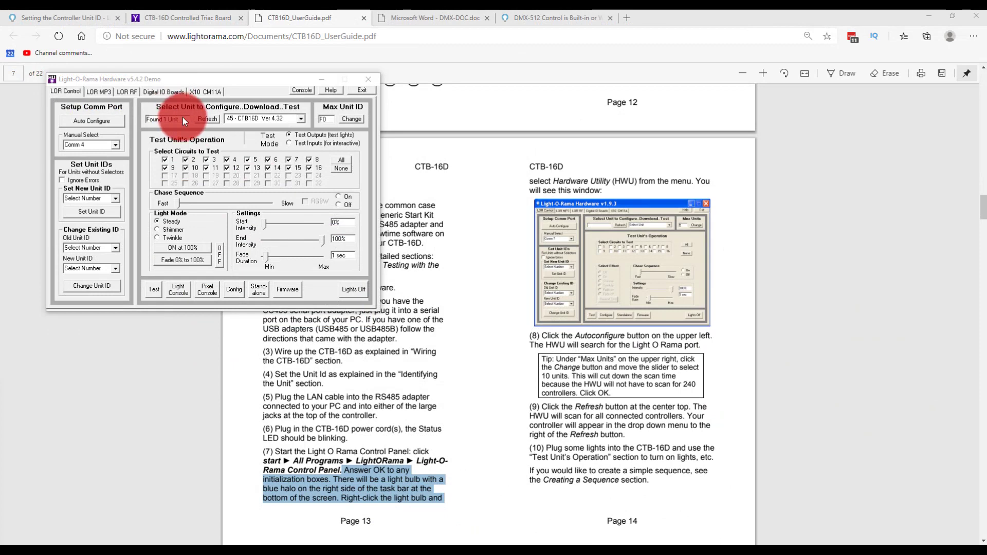
{"action": "left_click", "coordinate": [181, 121]}
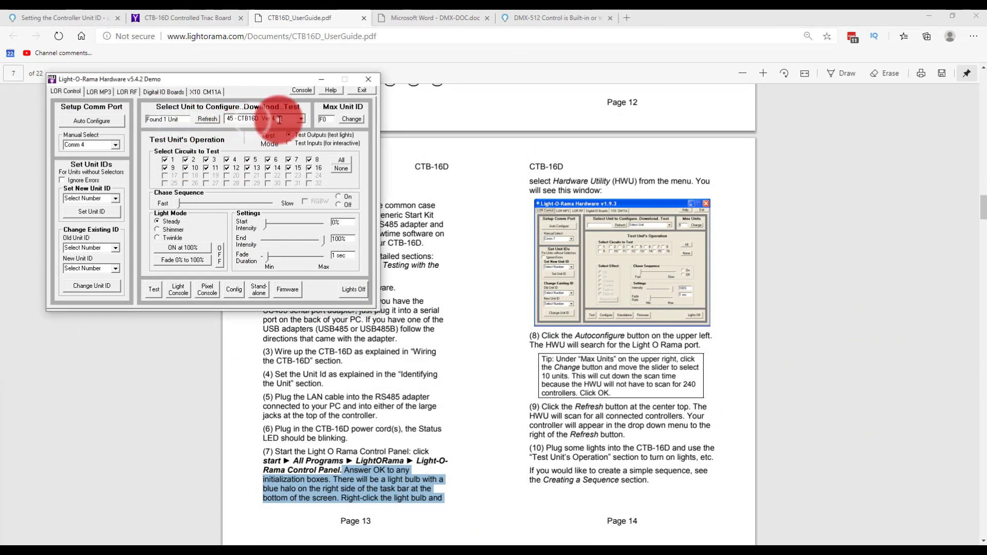
Flip through the Light-O-Rama tabs and select the DMX document's firmware requirements table.
{"action": "left_click", "coordinate": [453, 18]}
{"action": "left_click", "coordinate": [532, 22]}
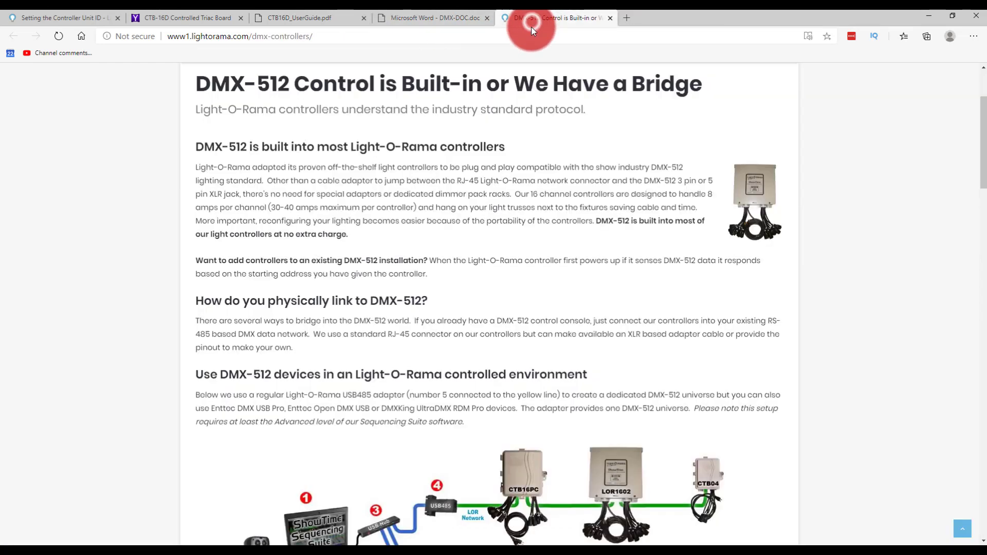
{"action": "left_click", "coordinate": [234, 18]}
{"action": "left_click", "coordinate": [251, 22]}
{"action": "left_click", "coordinate": [209, 14]}
{"action": "left_click", "coordinate": [285, 20]}
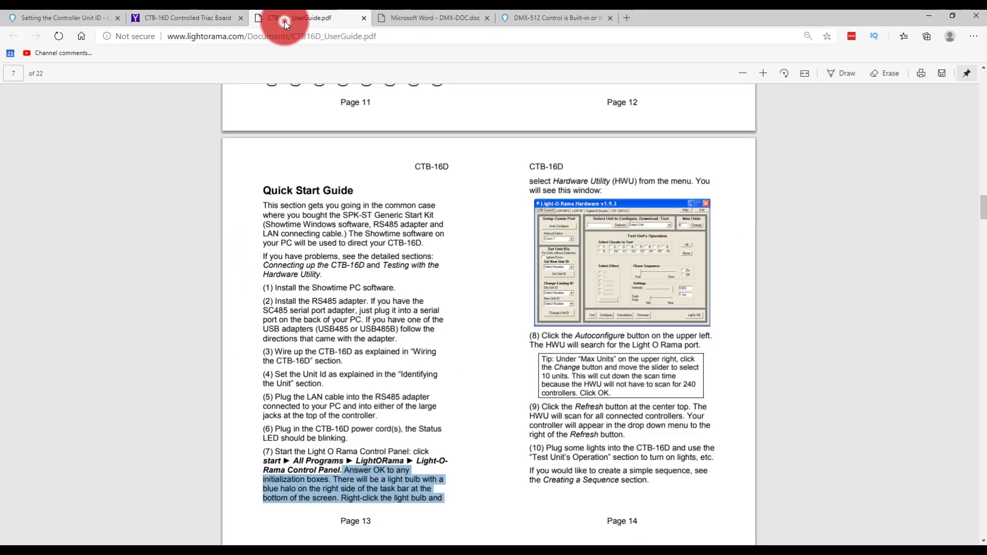
{"action": "left_click", "coordinate": [72, 18]}
{"action": "left_click", "coordinate": [555, 17]}
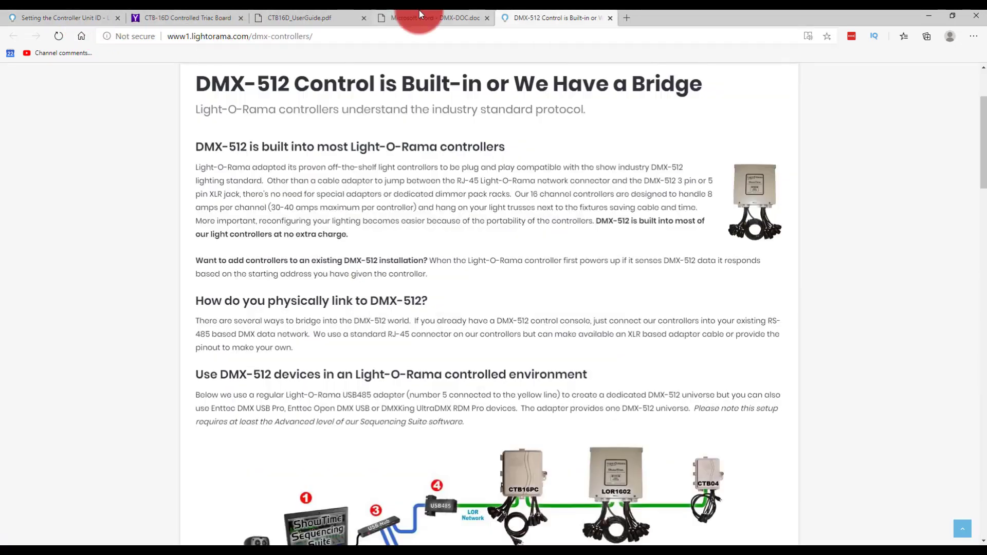
{"action": "left_click", "coordinate": [426, 18]}
{"action": "scroll", "coordinate": [419, 99], "scroll_direction": "up", "scroll_amount": 7}
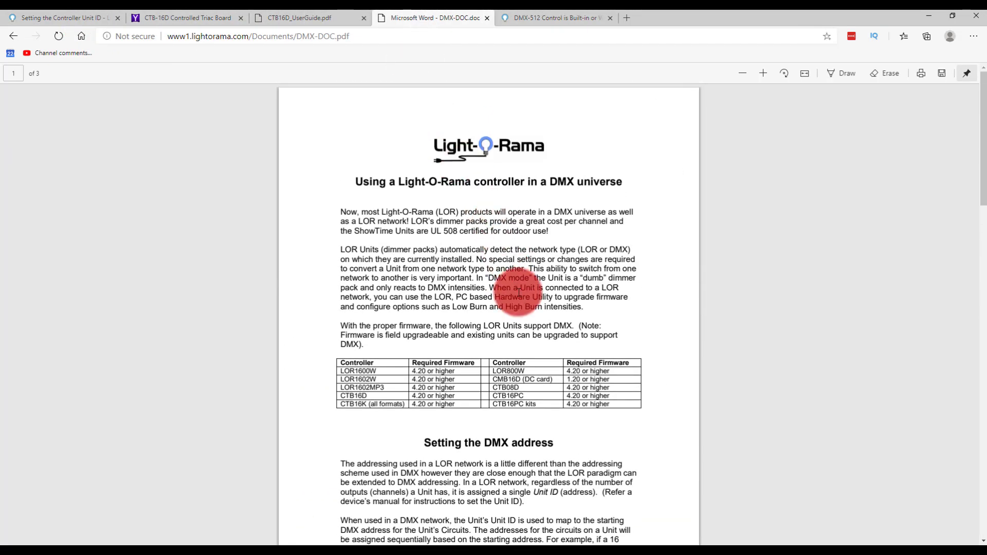
{"action": "left_click_drag", "start_coordinate": [363, 371], "coordinate": [330, 382]}
Close the DMX reference pages and return to the Hardware Utility.
{"action": "key", "text": "ctrl+w"}
{"action": "key", "text": "ctrl+w"}
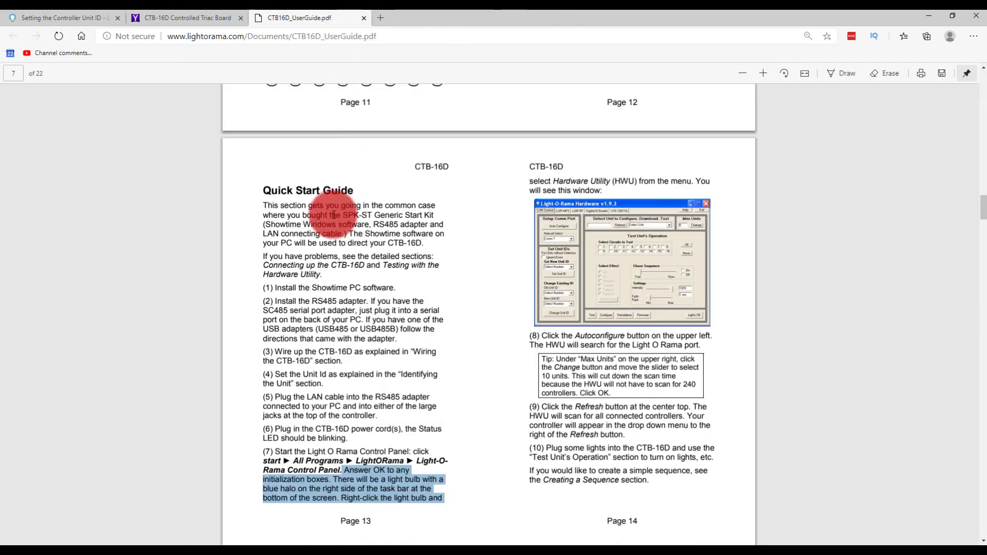
{"action": "scroll", "coordinate": [339, 227], "scroll_direction": "down", "scroll_amount": 4}
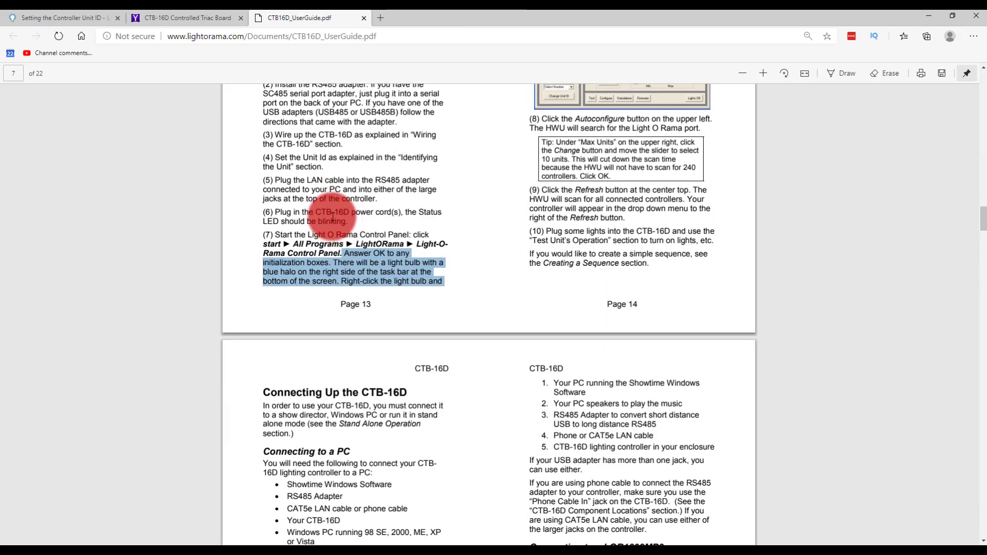
{"action": "scroll", "coordinate": [333, 218], "scroll_direction": "up", "scroll_amount": 3}
{"action": "key", "text": "alt+Tab"}
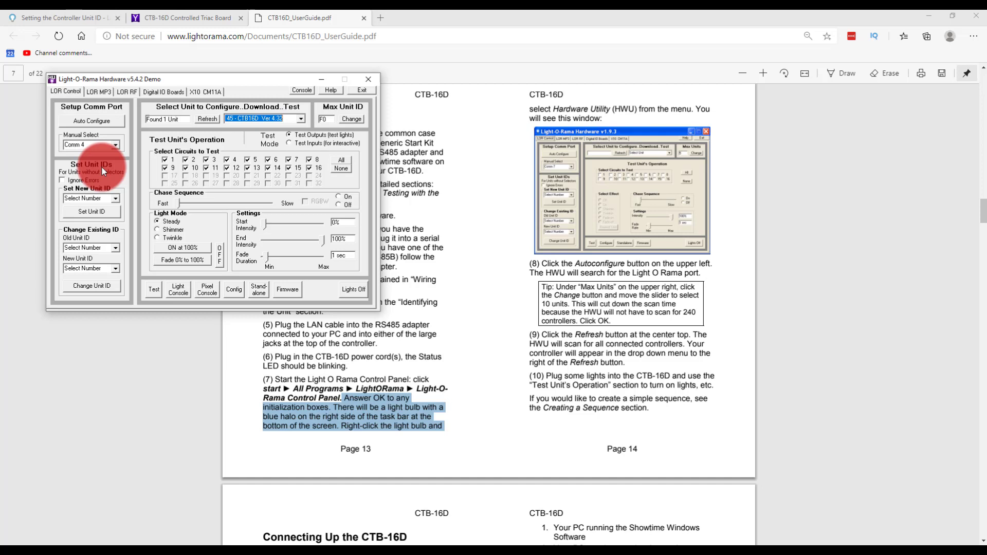
Test circuits 1–16 with a chase, shimmer and full-on lighting.
{"action": "left_click", "coordinate": [338, 160]}
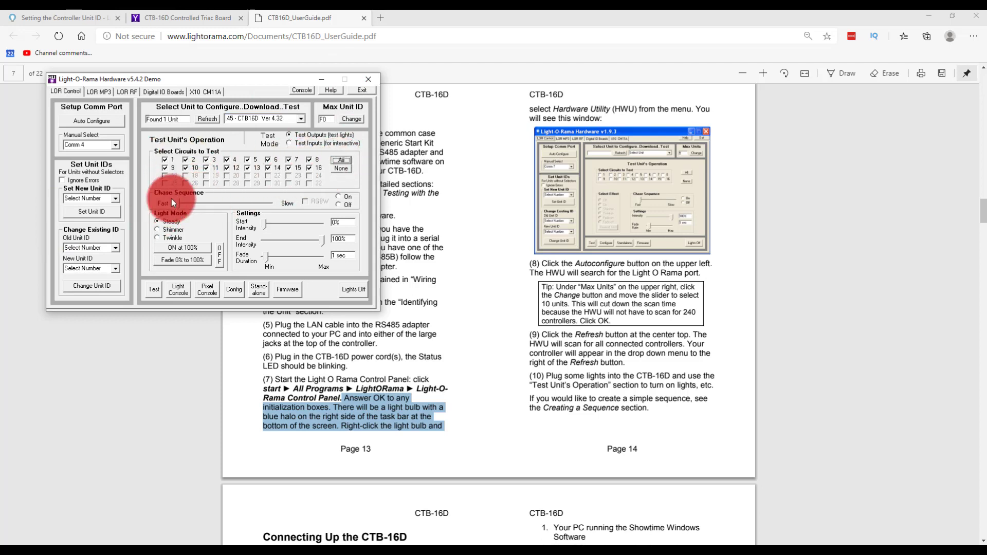
{"action": "left_click", "coordinate": [337, 197]}
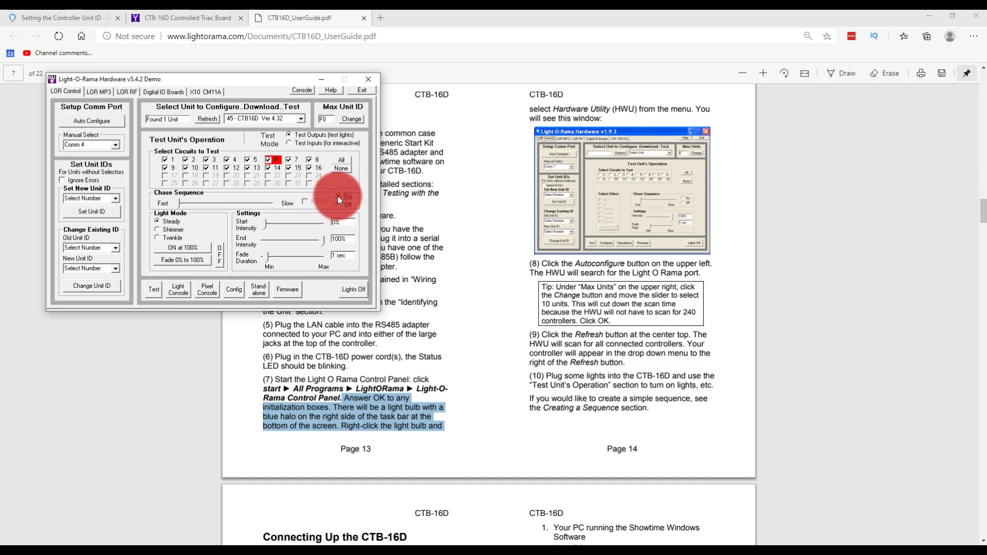
{"action": "left_click", "coordinate": [167, 230]}
{"action": "left_click", "coordinate": [341, 169]}
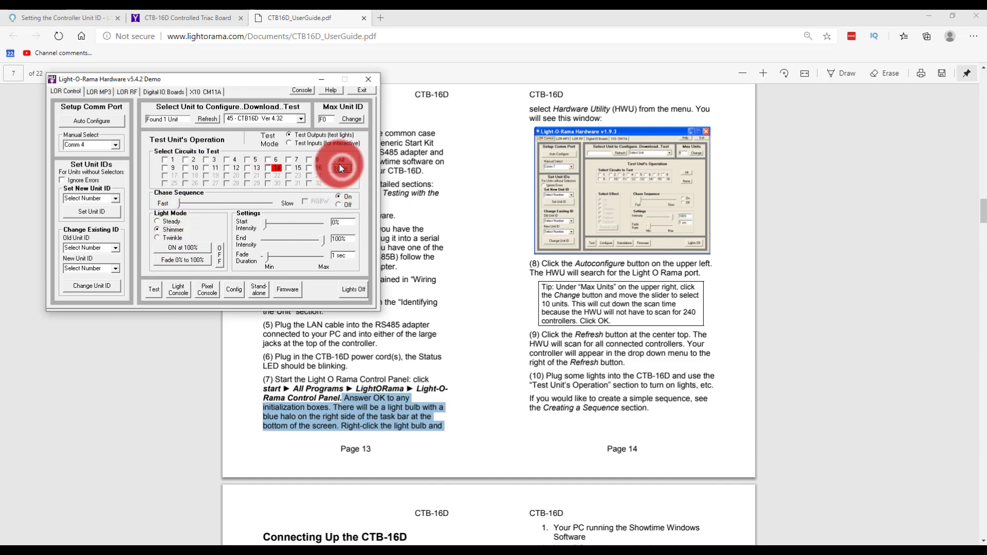
{"action": "left_click", "coordinate": [257, 201]}
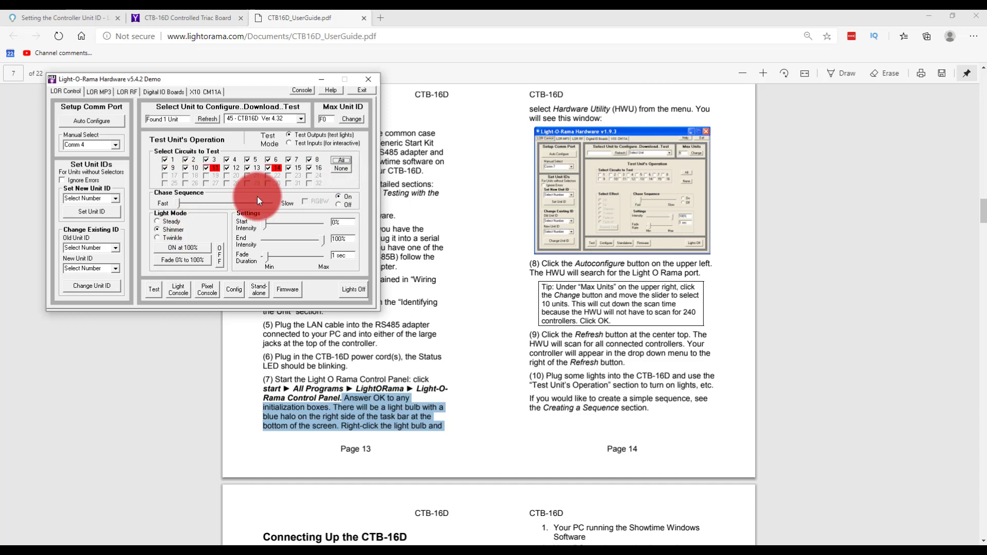
{"action": "left_click", "coordinate": [337, 204]}
{"action": "left_click", "coordinate": [171, 248]}
Choose Twinkle mode and set the fade's start intensity to 0%.
{"action": "left_click", "coordinate": [171, 240]}
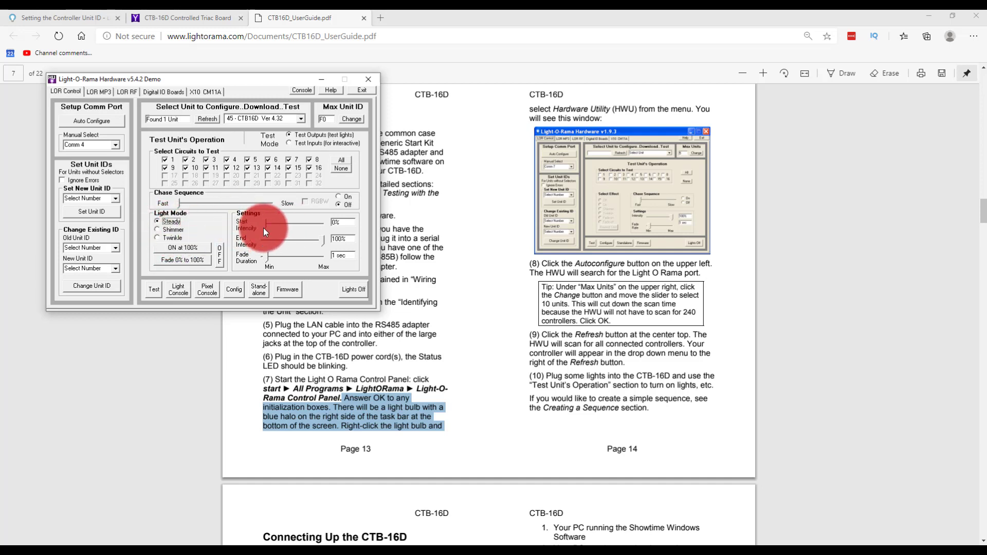
{"action": "left_click_drag", "start_coordinate": [258, 226], "coordinate": [295, 230]}
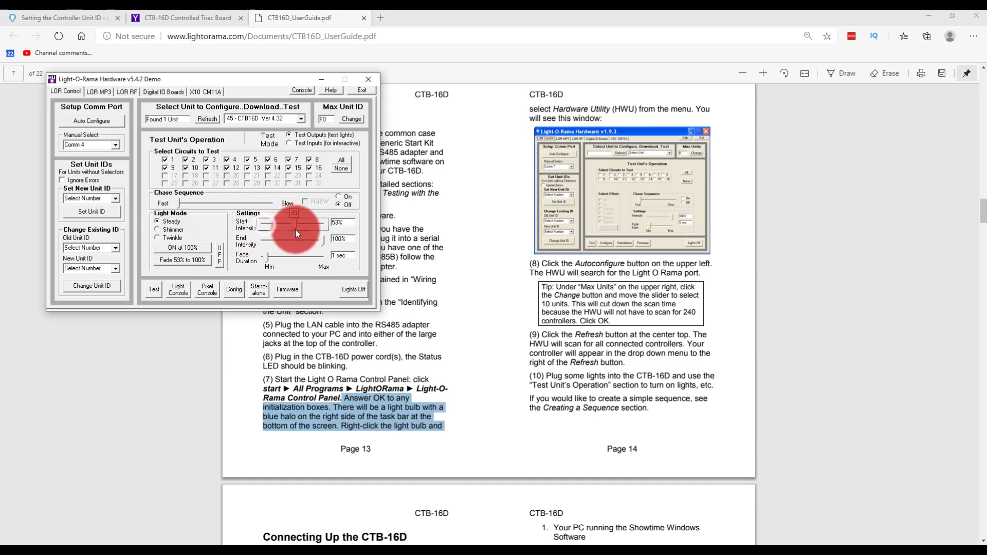
{"action": "left_click", "coordinate": [176, 240]}
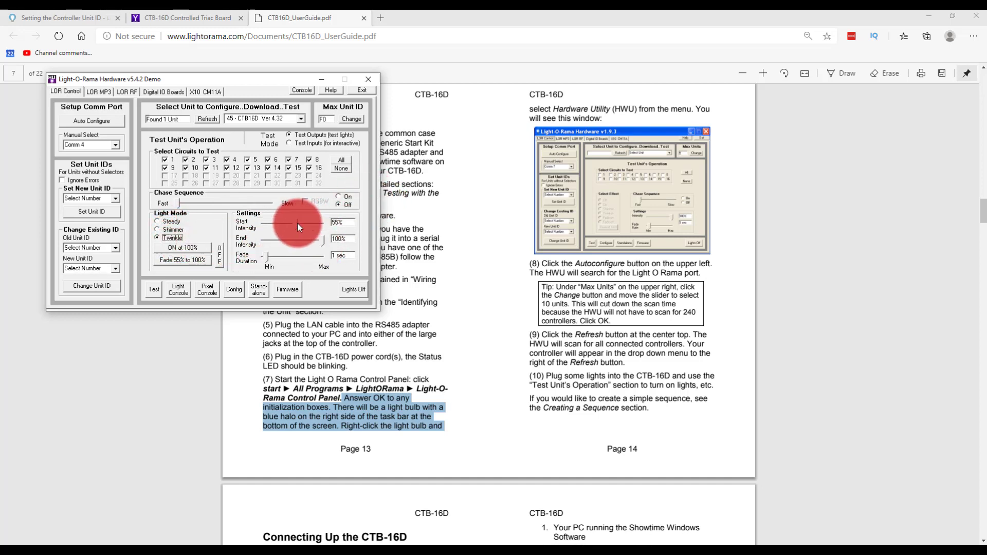
{"action": "left_click_drag", "start_coordinate": [297, 223], "coordinate": [240, 230]}
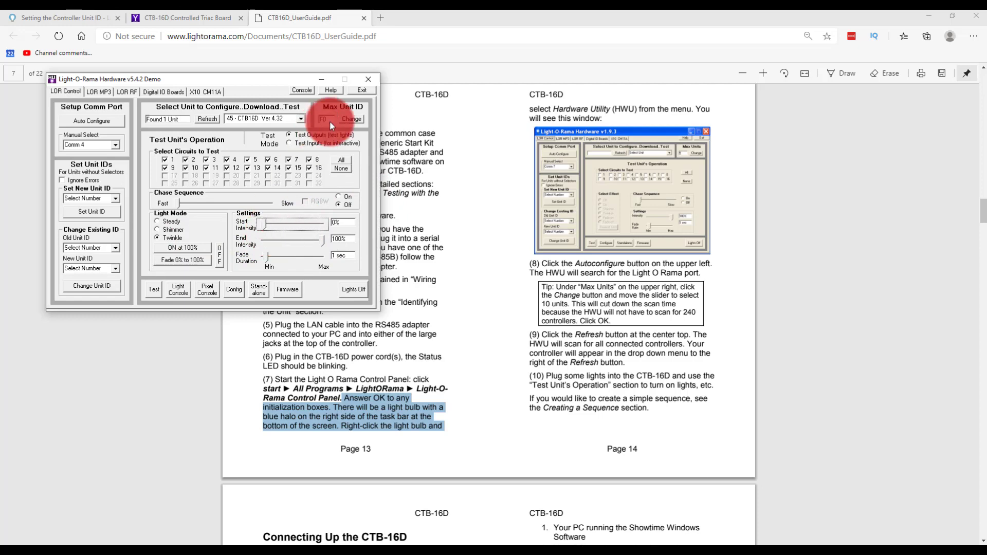
Close the Hardware Utility and clear the text selection in the CTB16D guide.
{"action": "left_click", "coordinate": [369, 80]}
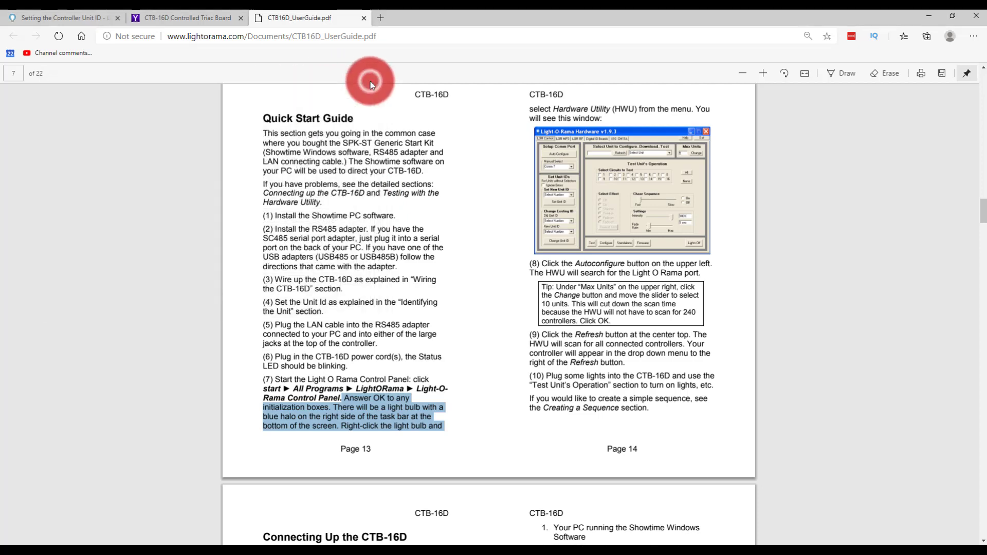
{"action": "left_click", "coordinate": [308, 252]}
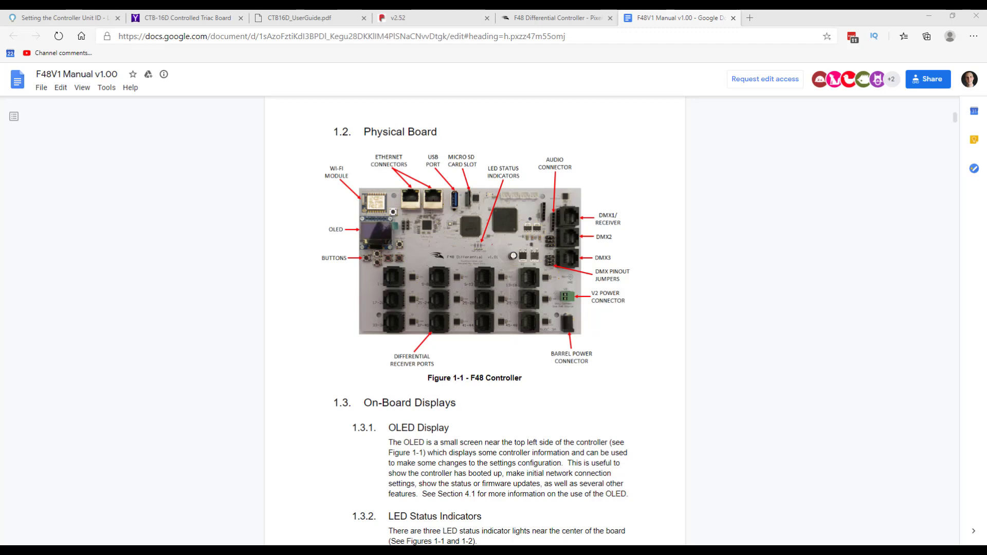
{"action": "left_click", "coordinate": [551, 18]}
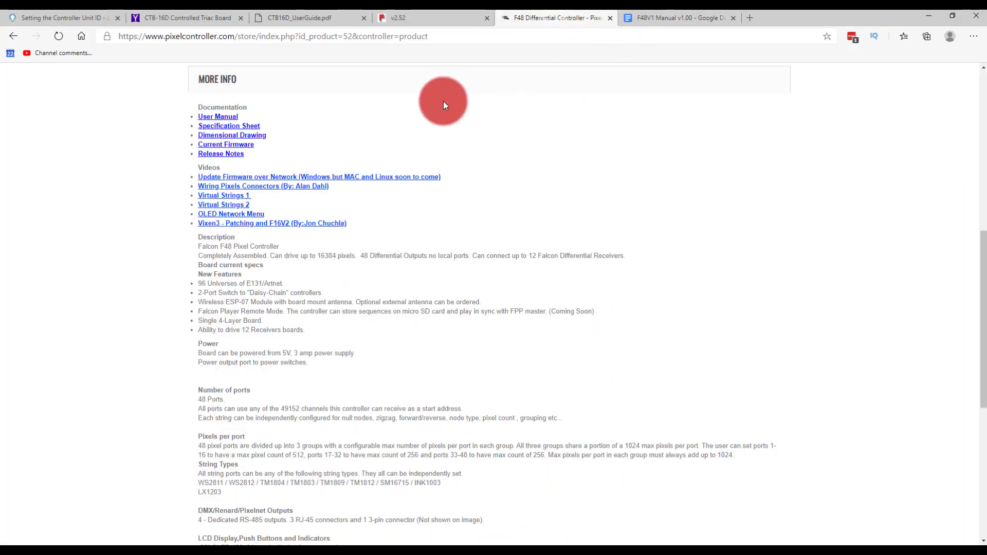
{"action": "left_click", "coordinate": [434, 18]}
{"action": "left_click", "coordinate": [658, 19]}
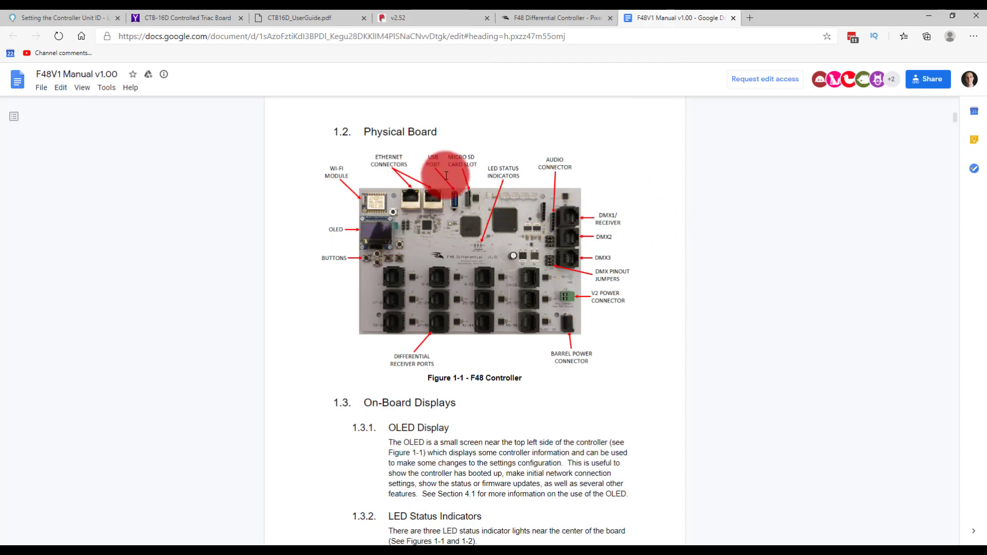
{"action": "left_click", "coordinate": [606, 220]}
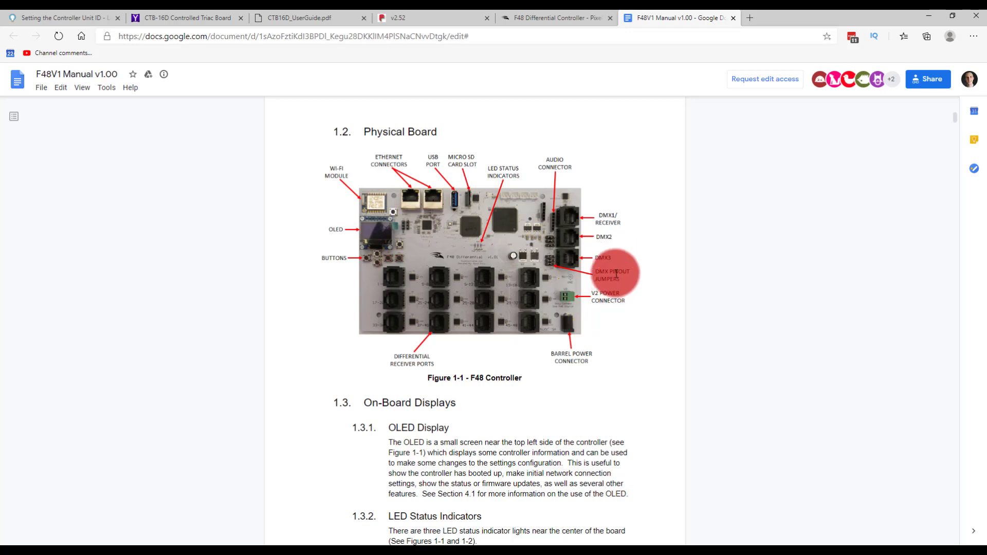
{"action": "key", "text": "ctrl+plus"}
{"action": "key", "text": "ctrl+plus"}
{"action": "key", "text": "ctrl+plus"}
{"action": "key", "text": "ctrl+plus"}
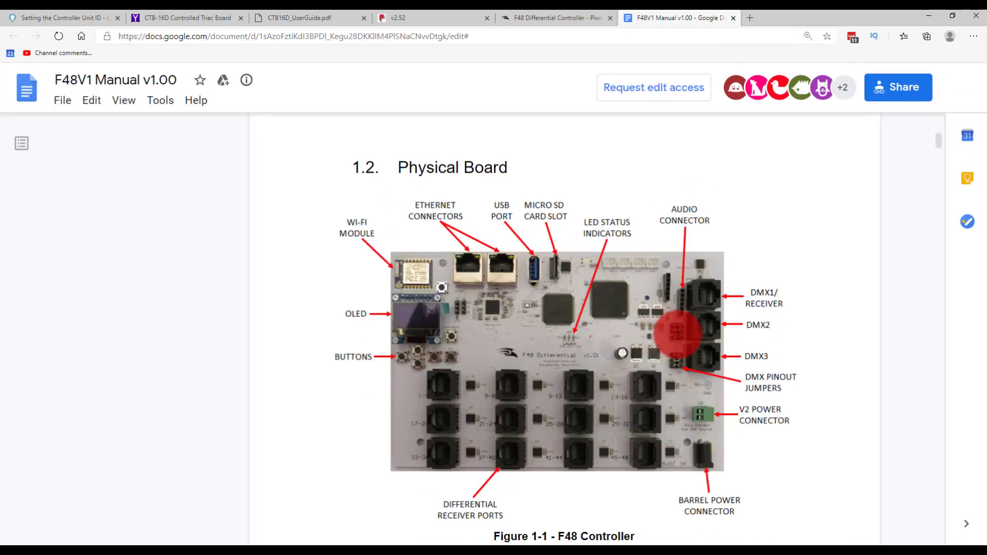
{"action": "key", "text": "ctrl+plus"}
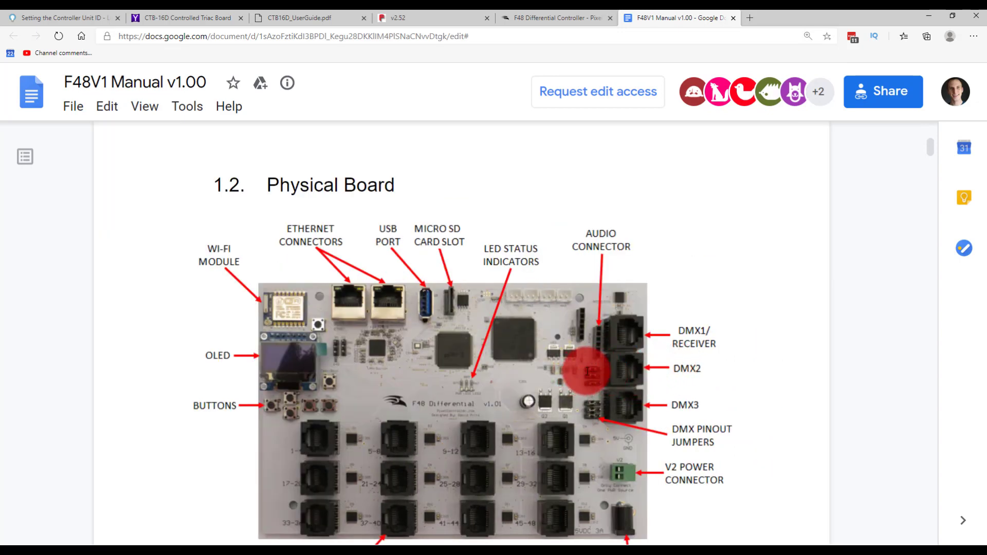
{"action": "scroll", "coordinate": [587, 371], "scroll_direction": "down", "scroll_amount": 4}
{"action": "key", "text": "ctrl+minus"}
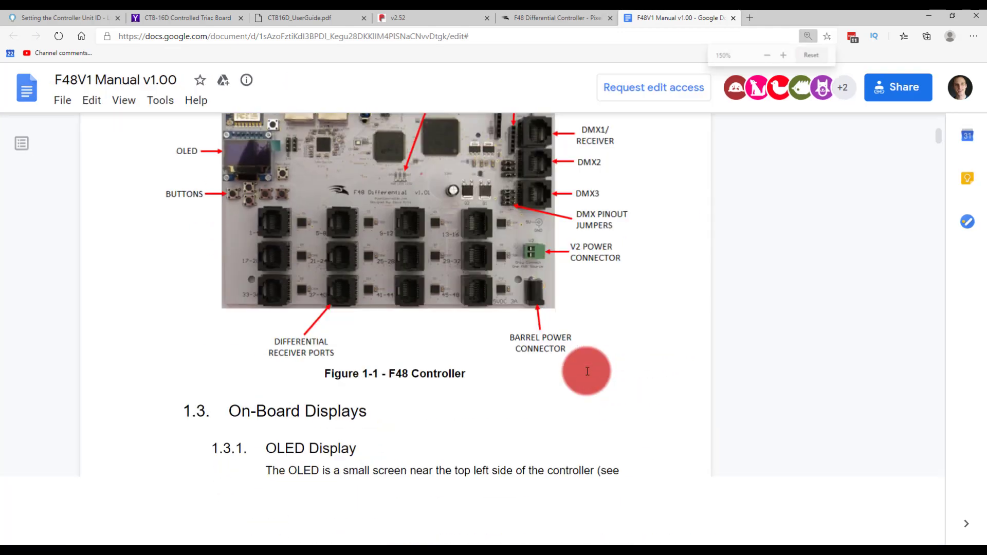
{"action": "key", "text": "ctrl+minus"}
{"action": "key", "text": "ctrl+minus"}
{"action": "key", "text": "ctrl+minus"}
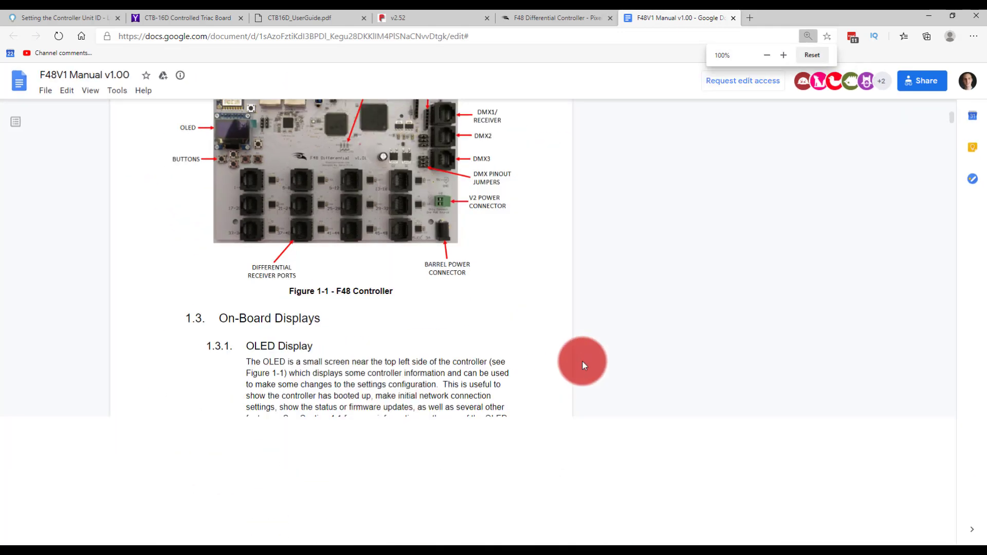
{"action": "key", "text": "ctrl+minus"}
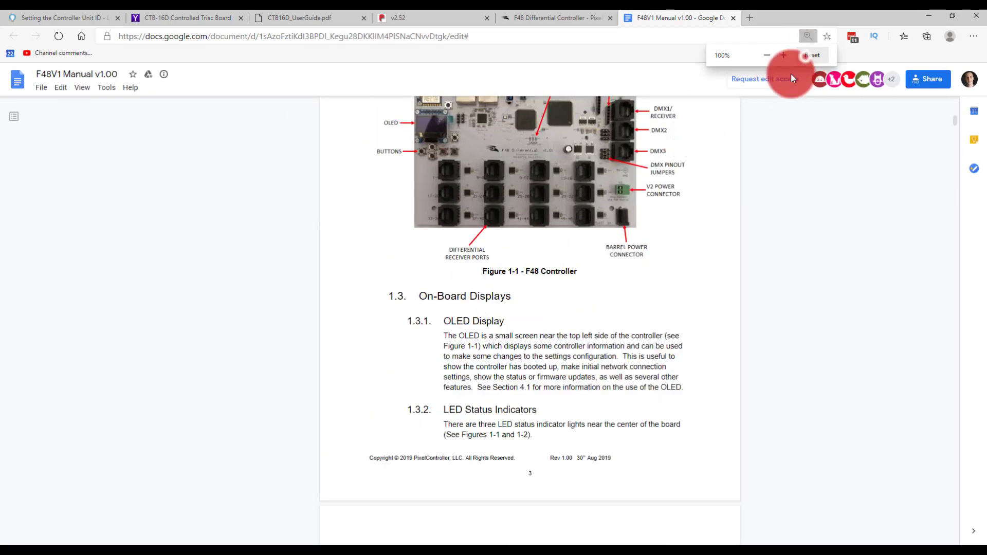
{"action": "left_click", "coordinate": [807, 54]}
Search the F48V1 manual for 'LOR' and jump to the next match.
{"action": "scroll", "coordinate": [593, 267], "scroll_direction": "down", "scroll_amount": 10}
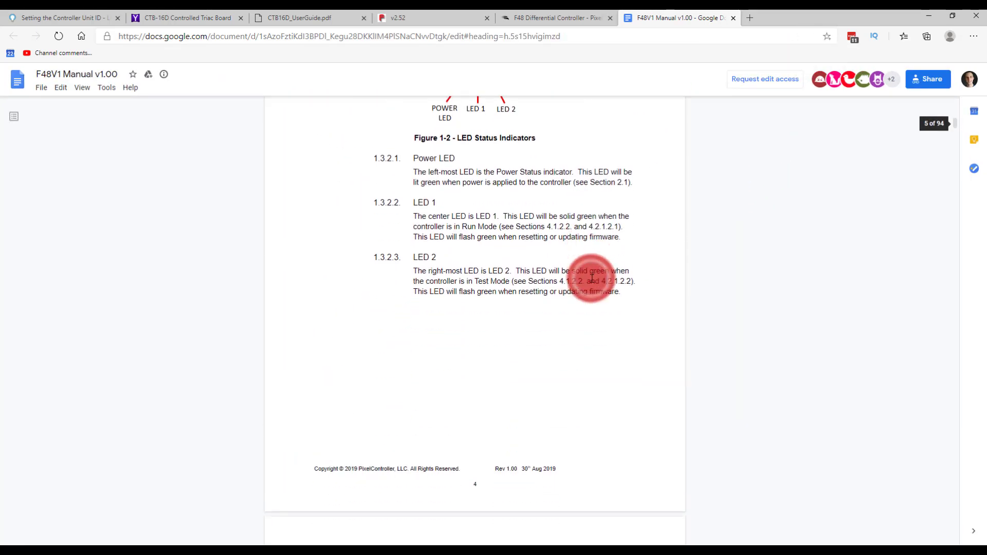
{"action": "scroll", "coordinate": [591, 279], "scroll_direction": "down", "scroll_amount": 10}
{"action": "scroll", "coordinate": [592, 278], "scroll_direction": "up", "scroll_amount": 3}
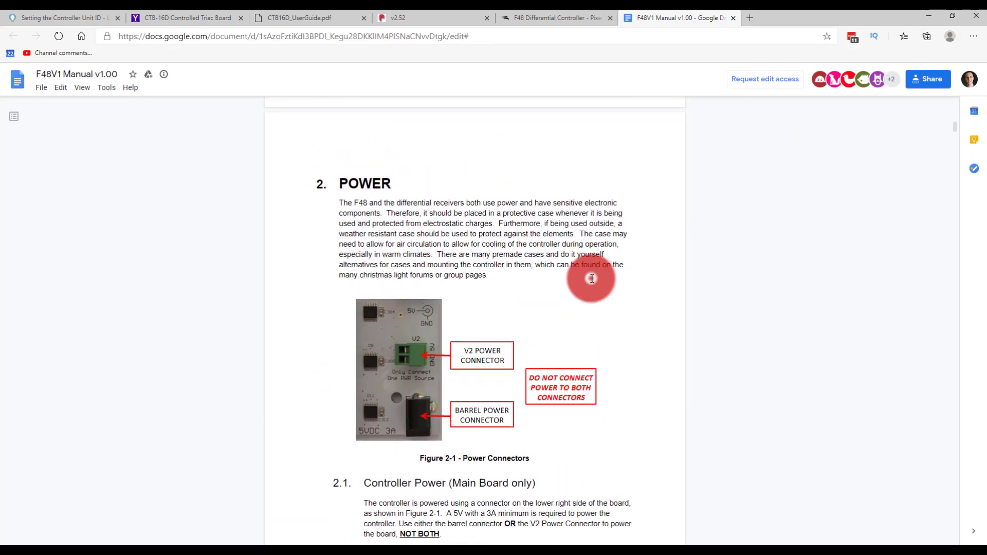
{"action": "key", "text": "ctrl+f"}
{"action": "type", "text": "LOR"}
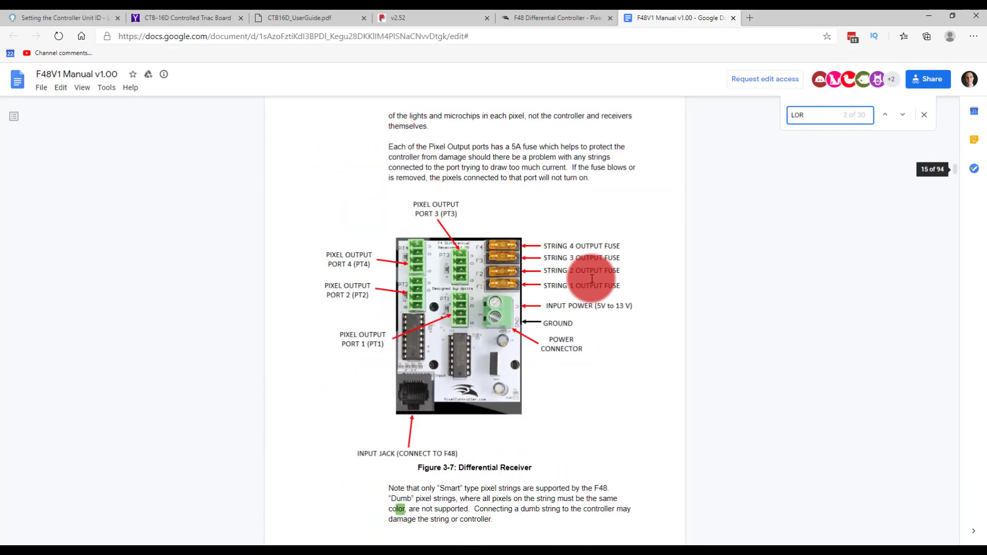
{"action": "key", "text": "Return"}
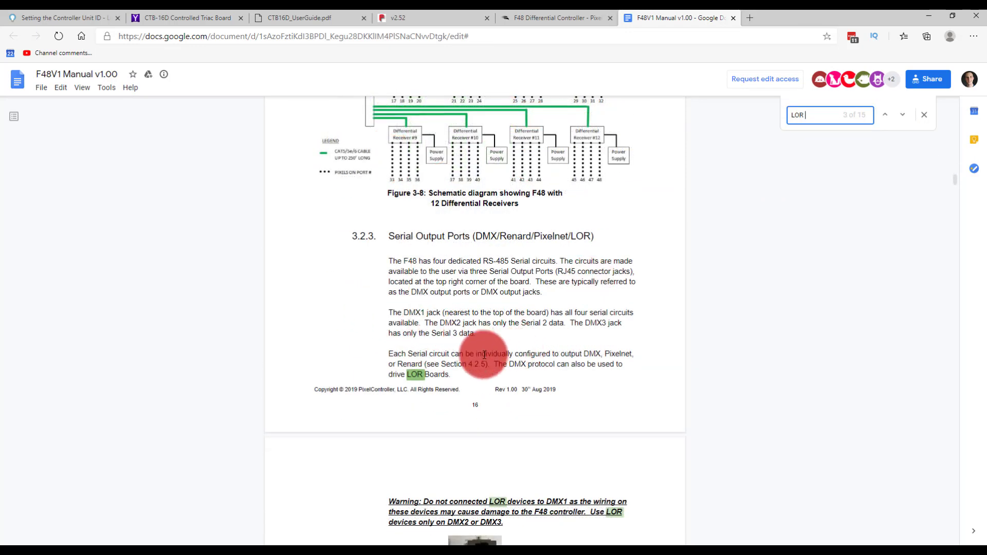
Read down to the Figure 3-11 LOR-mode serial jumper instructions, then return to the F48 page.
{"action": "scroll", "coordinate": [515, 339], "scroll_direction": "down", "scroll_amount": 5}
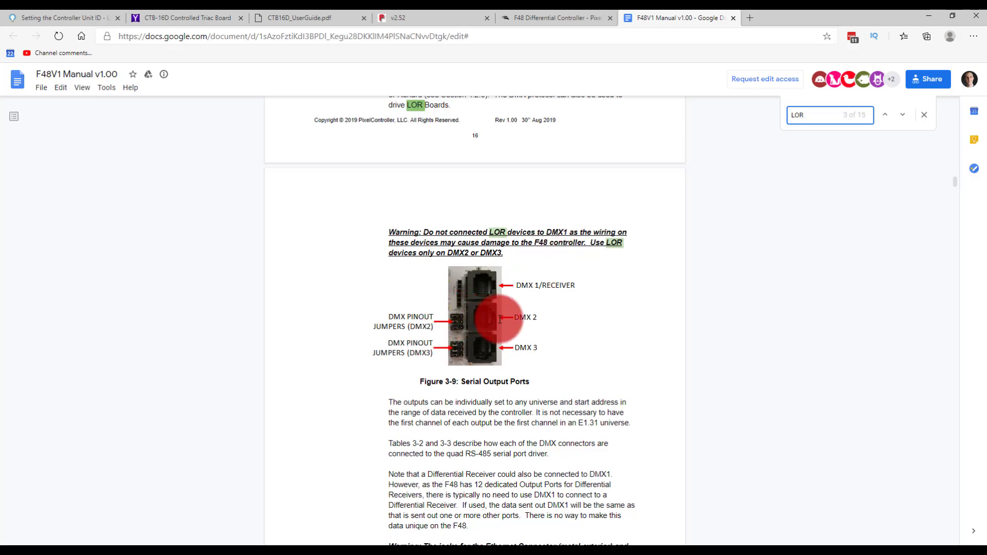
{"action": "scroll", "coordinate": [500, 319], "scroll_direction": "down", "scroll_amount": 3}
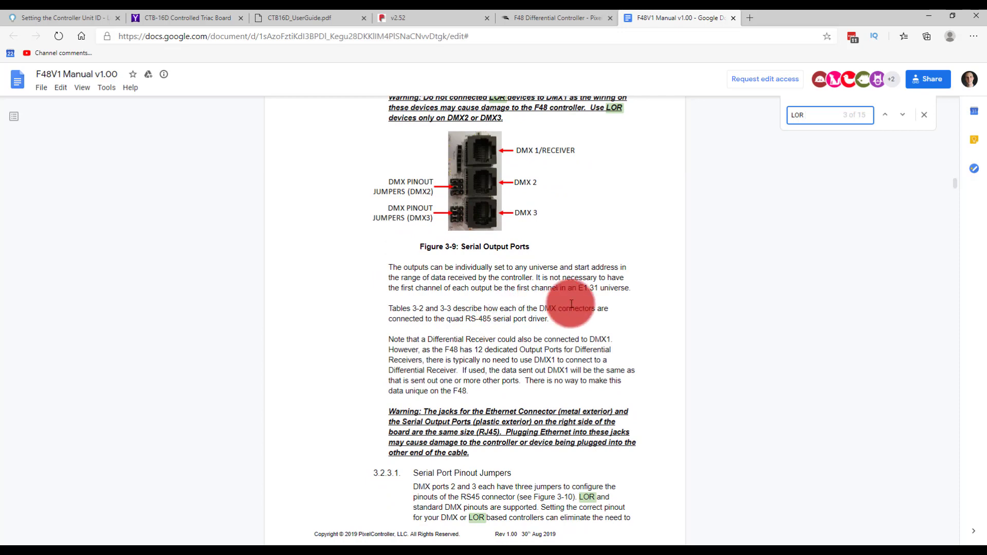
{"action": "scroll", "coordinate": [571, 304], "scroll_direction": "down", "scroll_amount": 1}
{"action": "scroll", "coordinate": [571, 303], "scroll_direction": "down", "scroll_amount": 3}
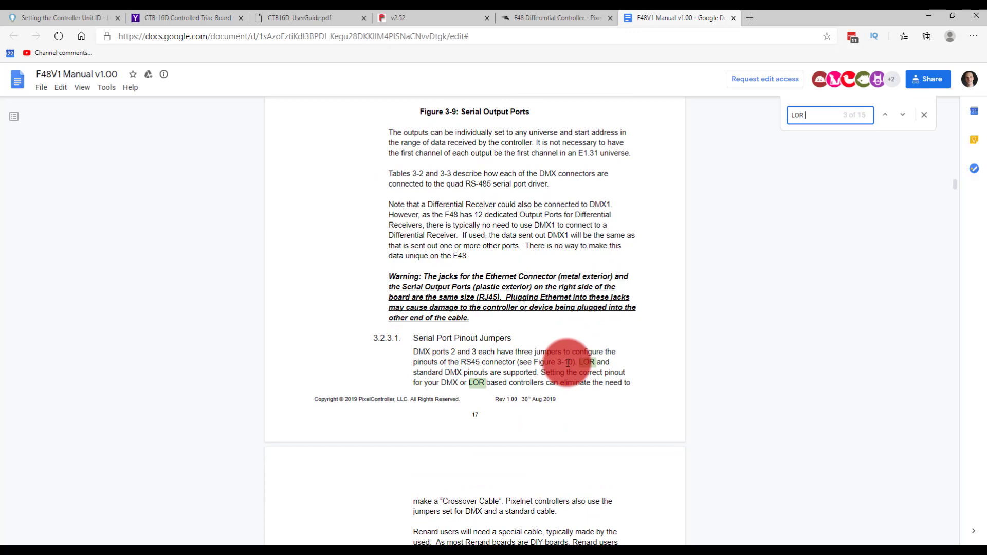
{"action": "scroll", "coordinate": [567, 363], "scroll_direction": "down", "scroll_amount": 3}
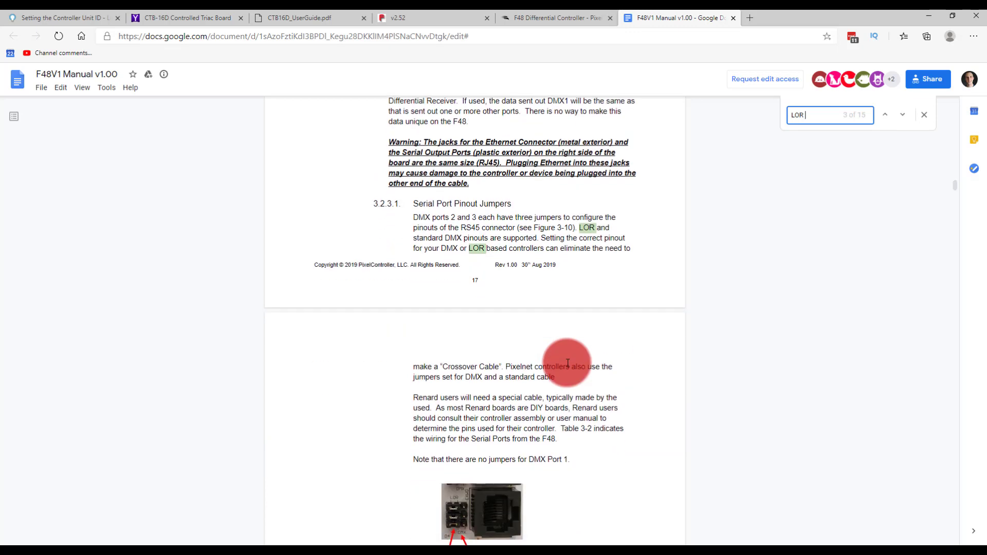
{"action": "scroll", "coordinate": [567, 364], "scroll_direction": "down", "scroll_amount": 3}
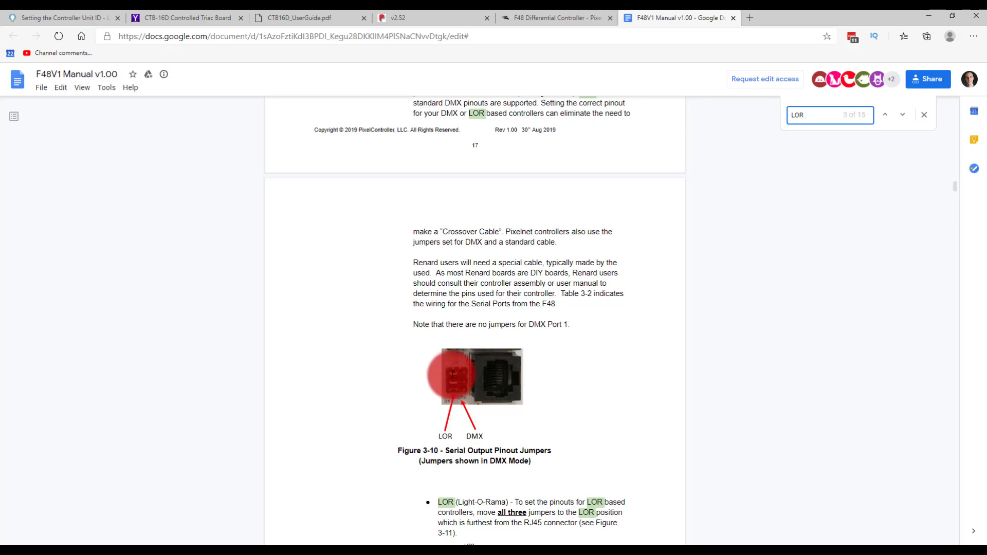
{"action": "scroll", "coordinate": [453, 375], "scroll_direction": "down", "scroll_amount": 5}
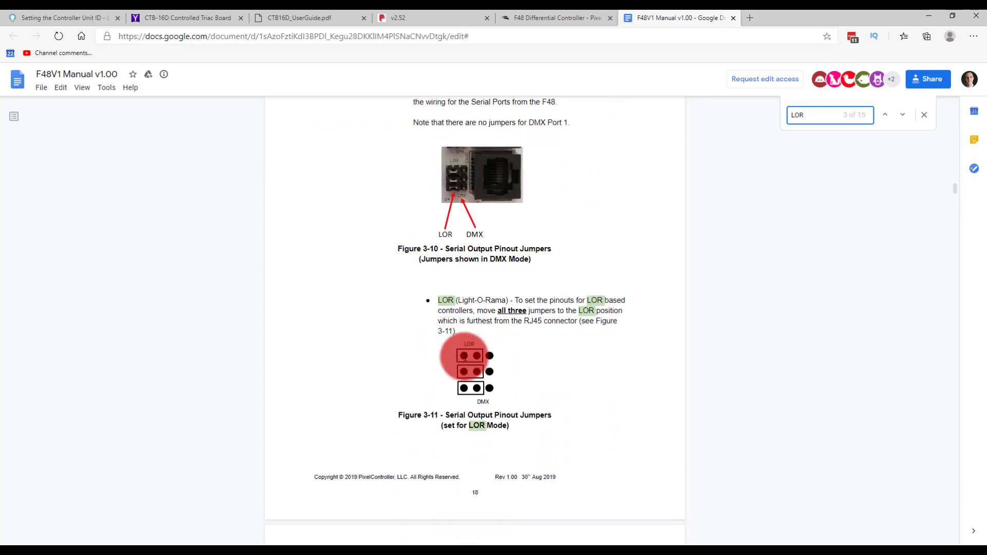
{"action": "left_click", "coordinate": [488, 371]}
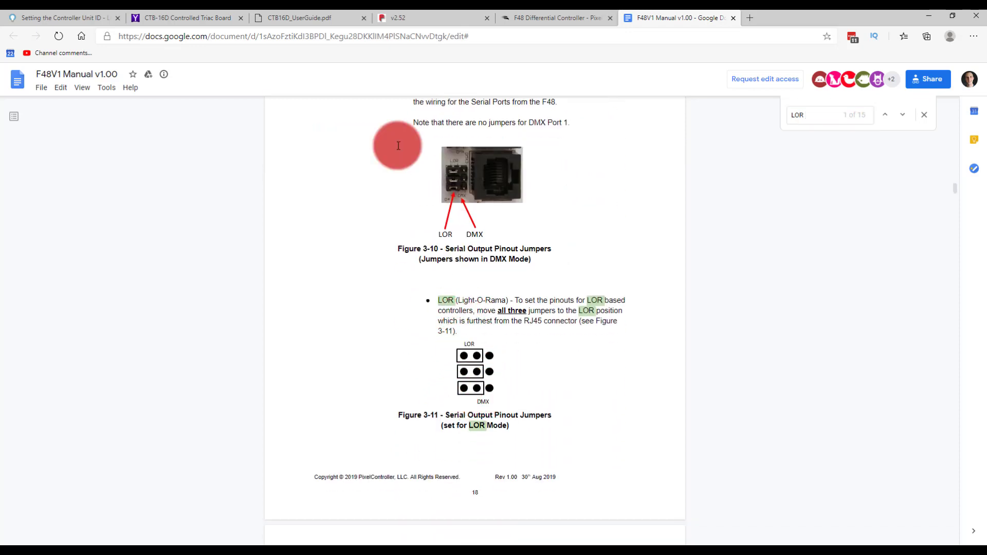
{"action": "left_click", "coordinate": [568, 16]}
Open the controller's Serial Outputs settings, keeping output 2's mode and DMX protocol unchanged.
{"action": "left_click", "coordinate": [417, 13]}
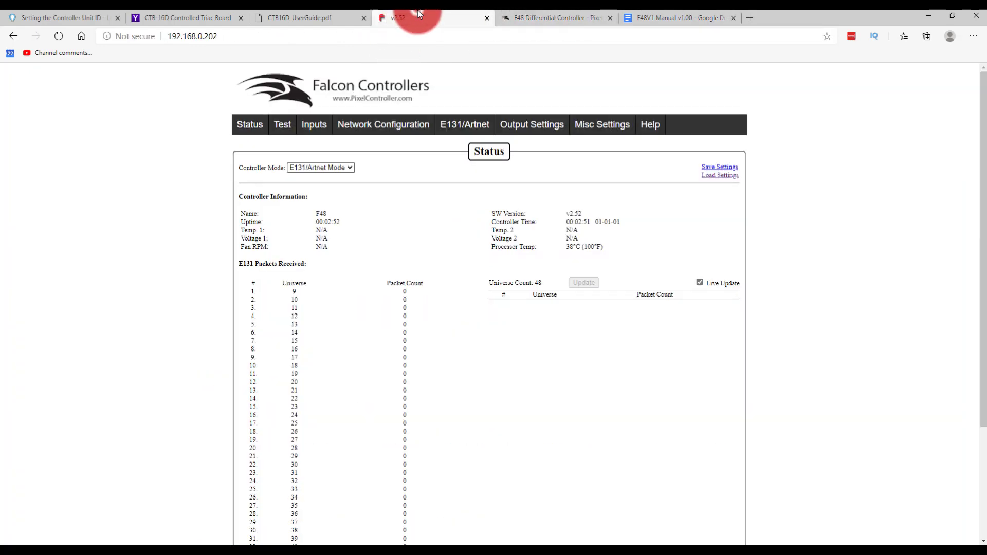
{"action": "mouse_move", "coordinate": [538, 135]}
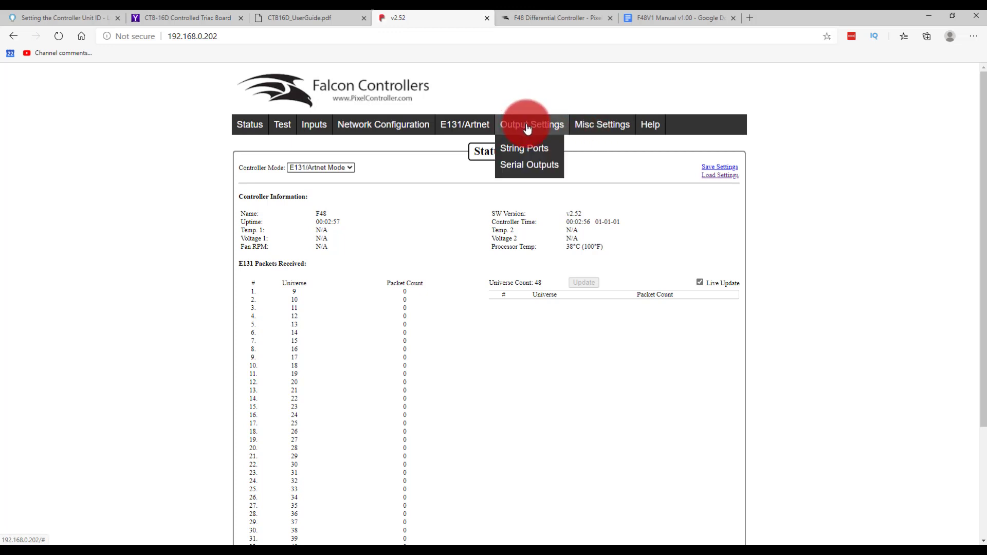
{"action": "left_click", "coordinate": [530, 165]}
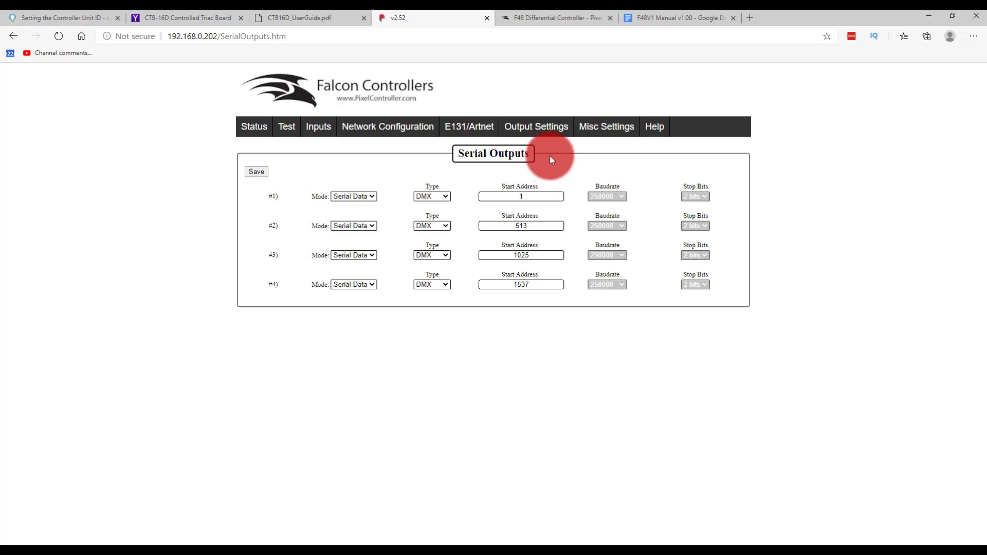
{"action": "left_click", "coordinate": [372, 226]}
{"action": "left_click", "coordinate": [373, 227]}
{"action": "left_click", "coordinate": [438, 230]}
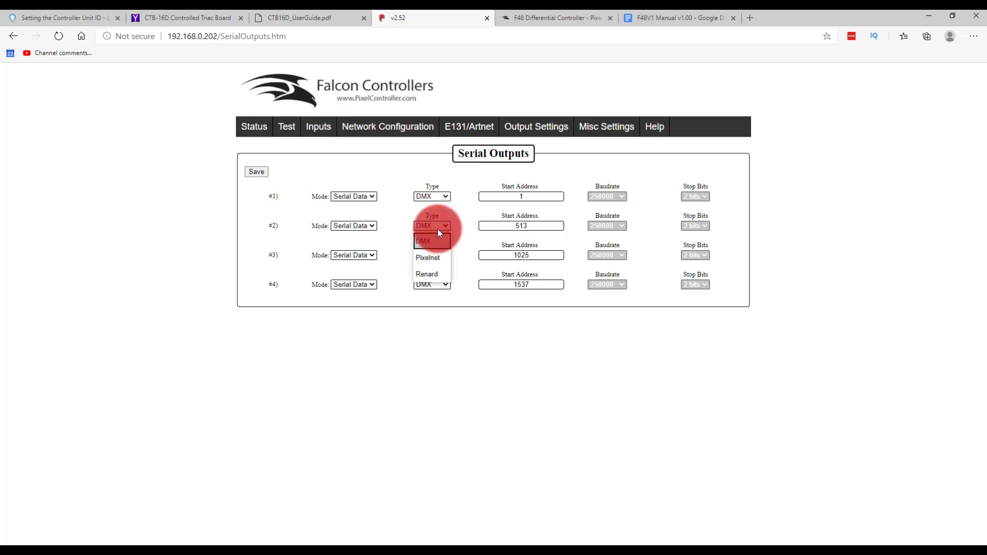
{"action": "left_click", "coordinate": [438, 230]}
Set output 1's start address to 51 and output 2's to 1, then save.
{"action": "double_click", "coordinate": [514, 227]}
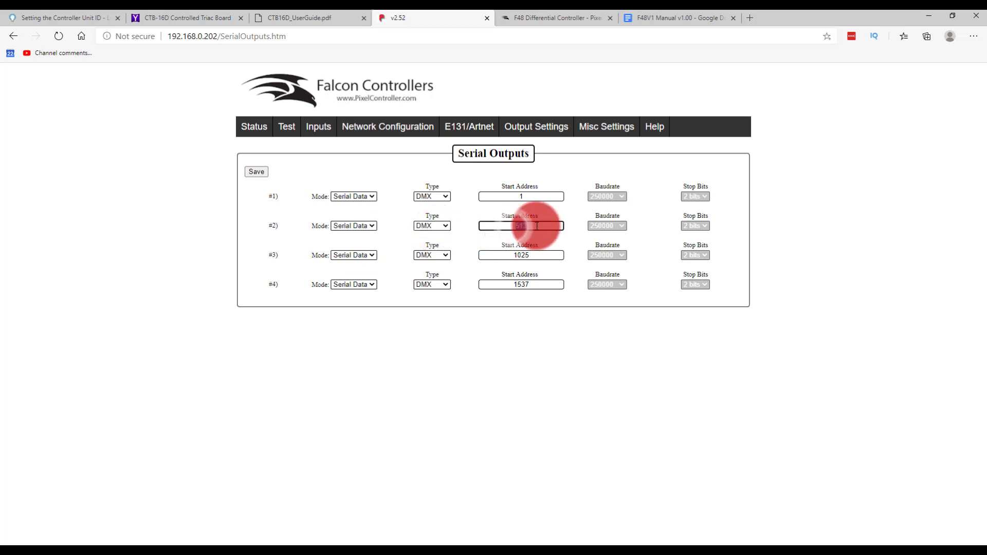
{"action": "type", "text": "1"}
{"action": "triple_click", "coordinate": [539, 191]}
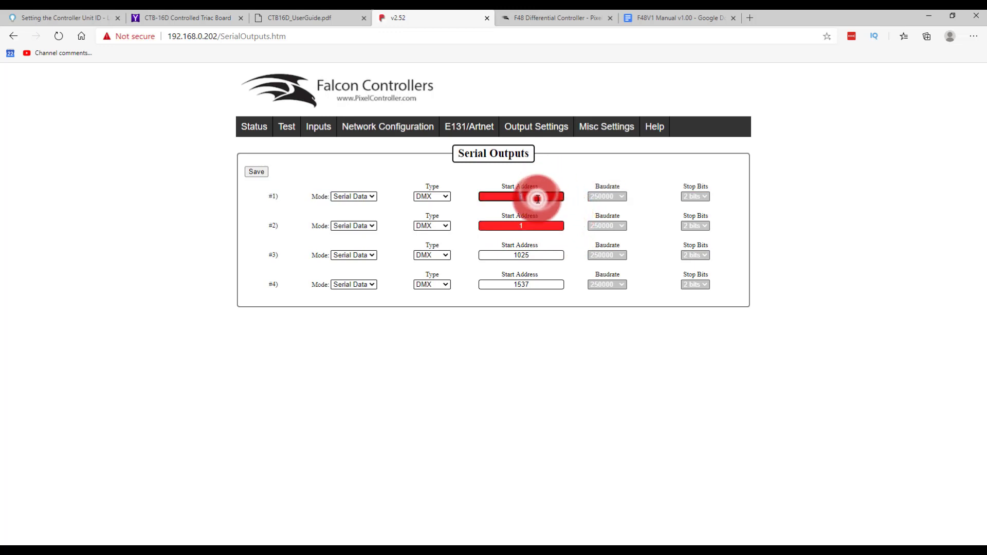
{"action": "type", "text": "51"}
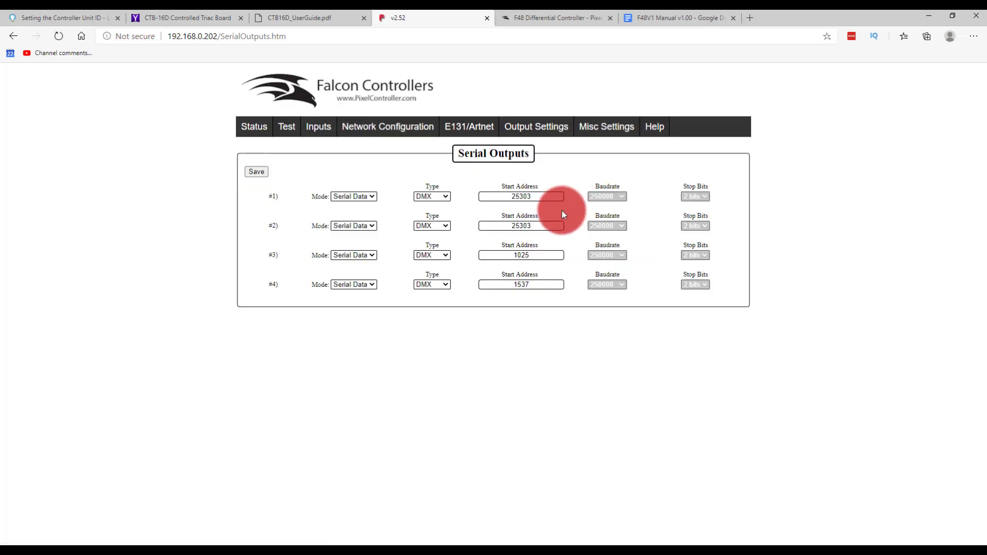
{"action": "double_click", "coordinate": [529, 225]}
{"action": "type", "text": "1"}
{"action": "key", "text": "Tab"}
{"action": "left_click", "coordinate": [257, 171]}
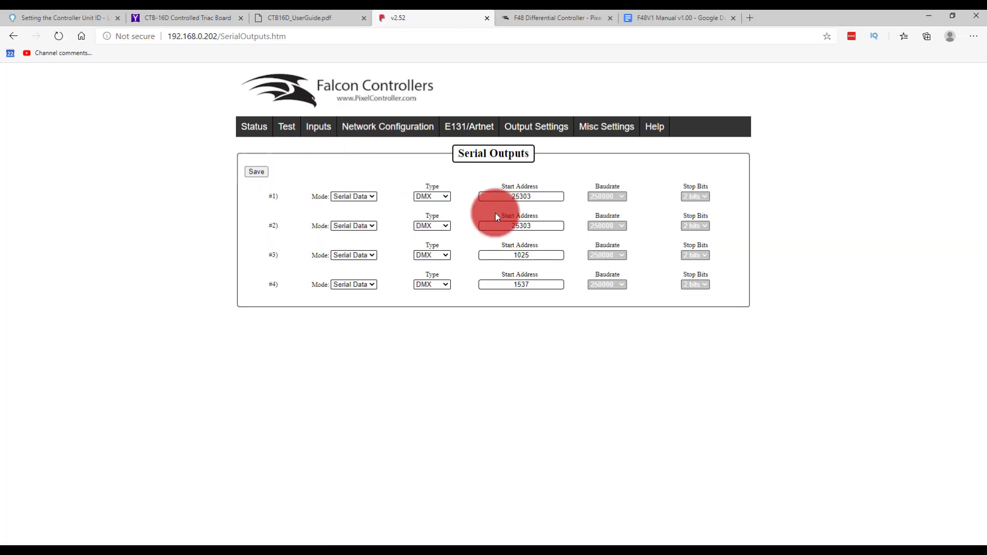
Change output 1's start address to 513 and open the F48V1 manual.
{"action": "left_click", "coordinate": [524, 195]}
{"action": "key", "text": "BackSpace"}
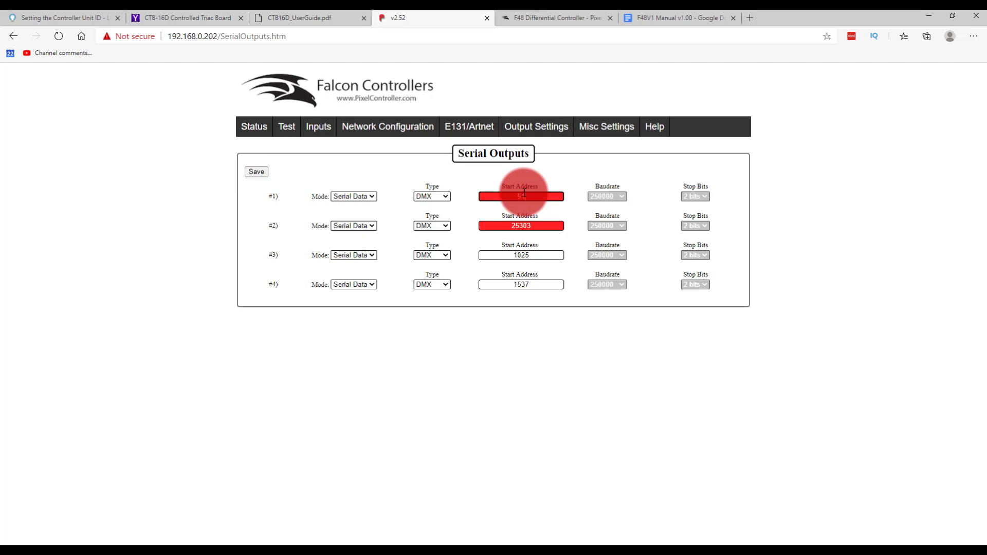
{"action": "type", "text": "513"}
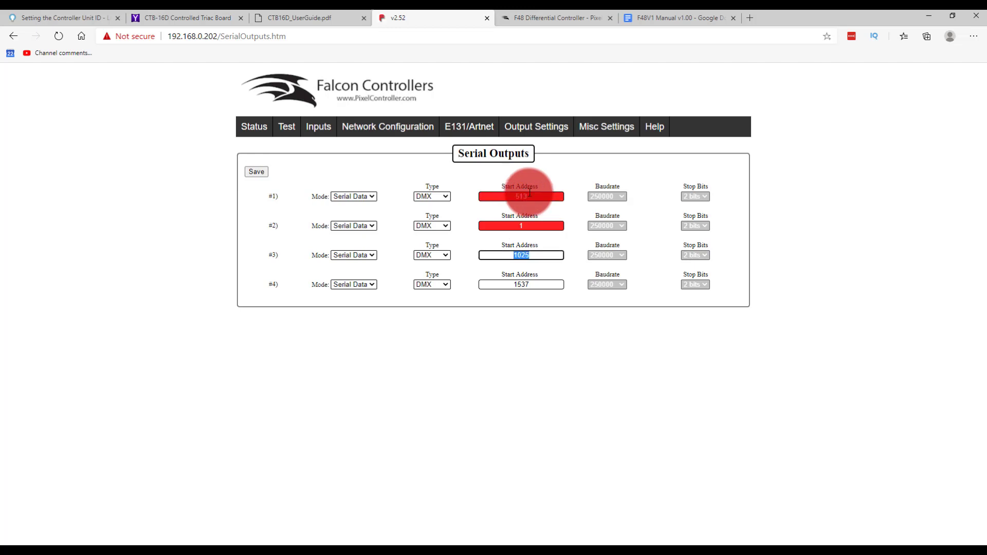
{"action": "left_click", "coordinate": [551, 178]}
{"action": "left_click", "coordinate": [576, 17]}
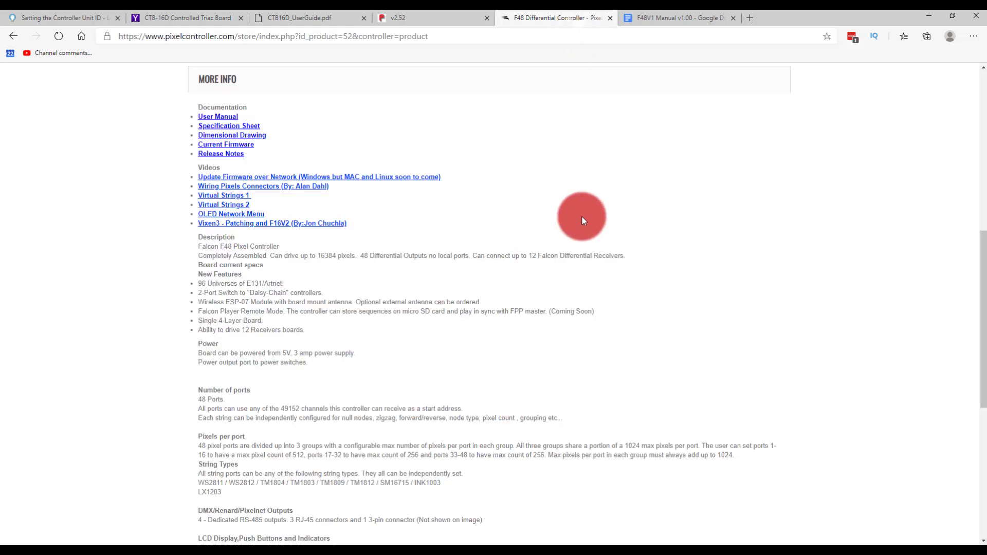
{"action": "left_click", "coordinate": [647, 23]}
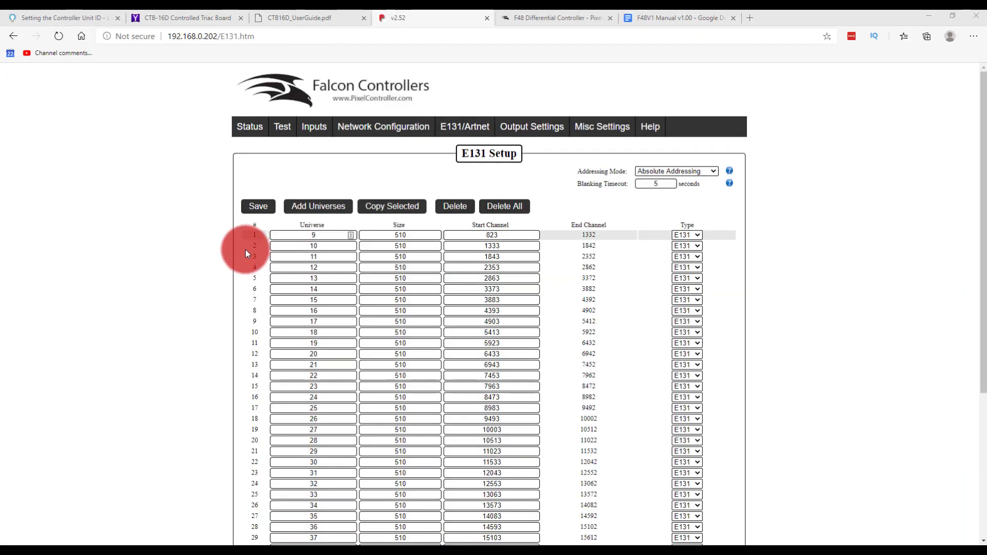
Switch the E131 addressing mode to Universe/Start Channel and save.
{"action": "left_click", "coordinate": [192, 221]}
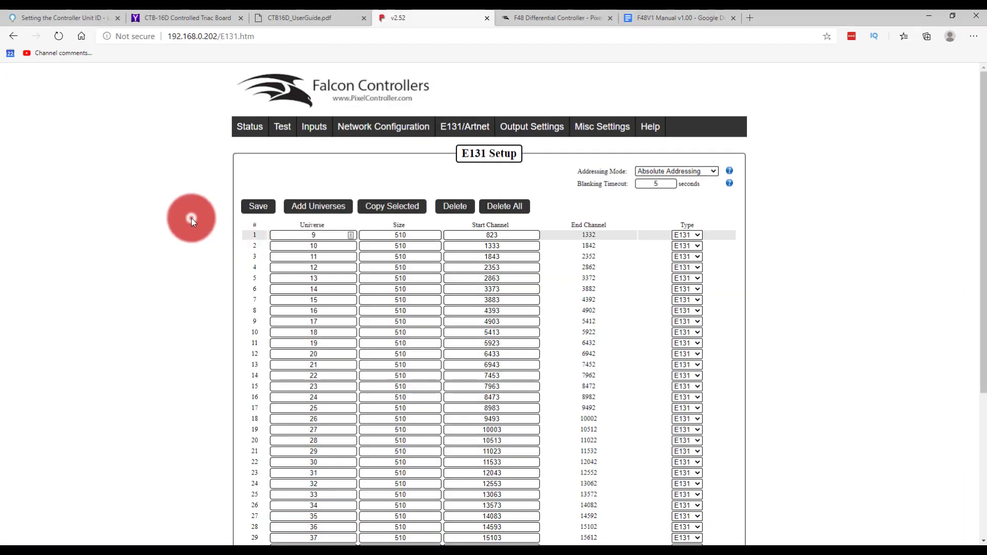
{"action": "left_click_drag", "start_coordinate": [200, 211], "coordinate": [217, 172]}
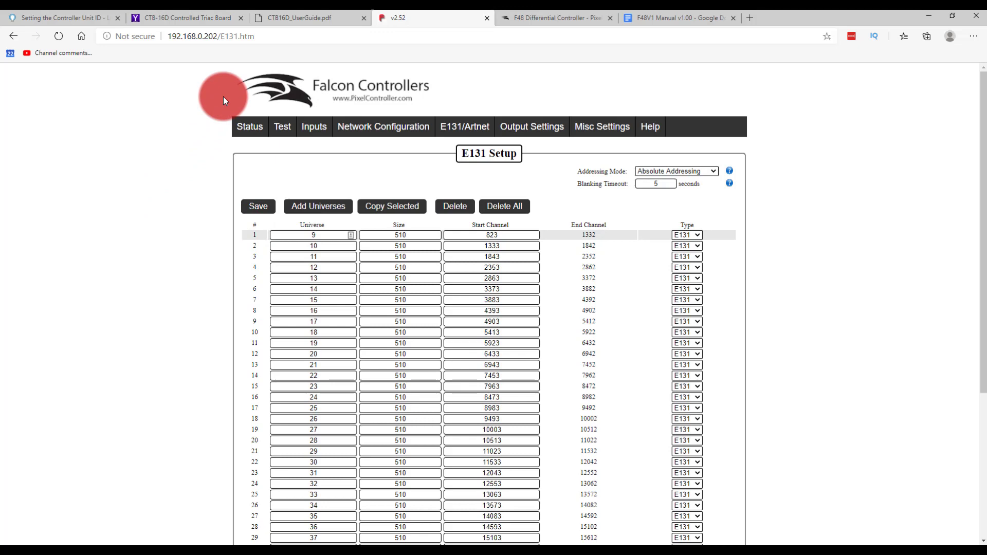
{"action": "left_click", "coordinate": [680, 169]}
{"action": "left_click", "coordinate": [684, 193]}
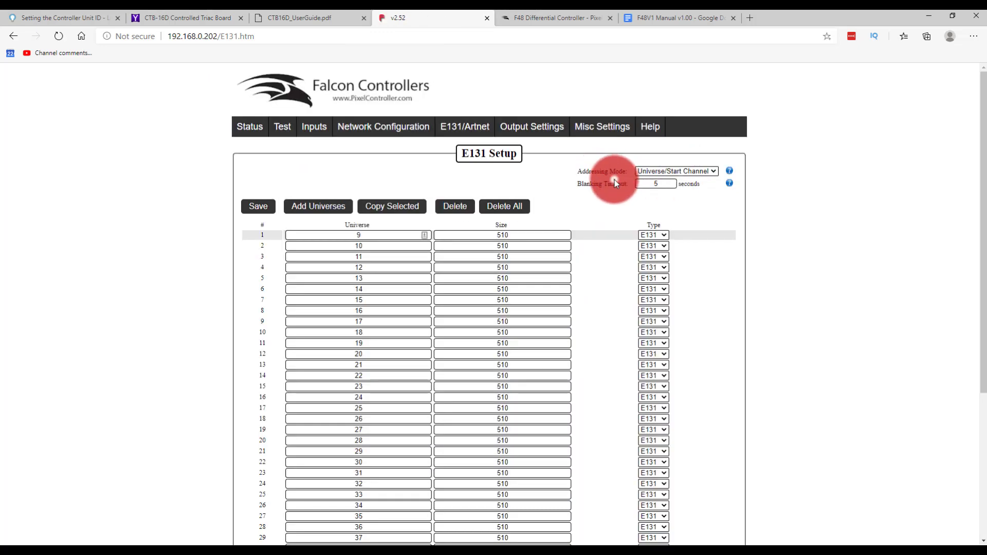
{"action": "left_click", "coordinate": [260, 207]}
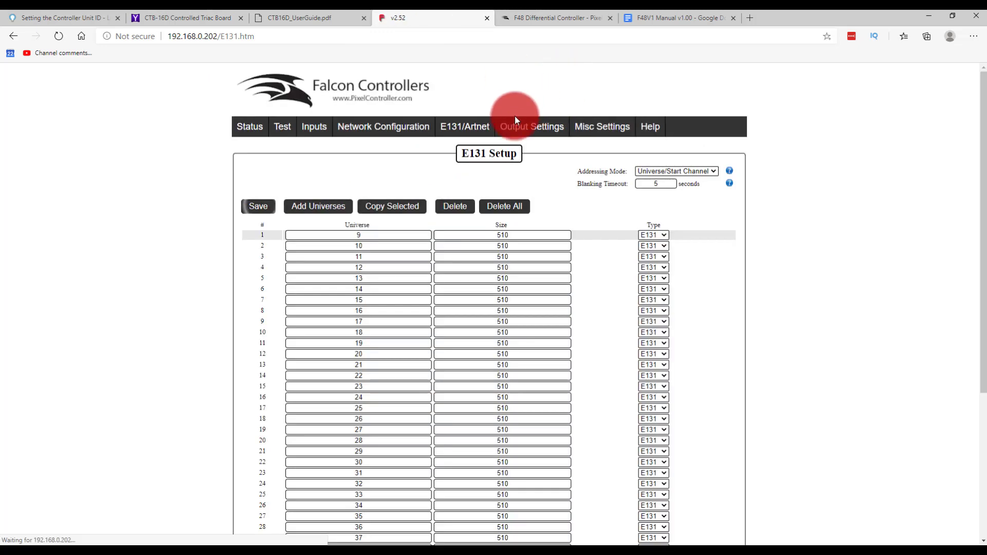
{"action": "mouse_move", "coordinate": [527, 128]}
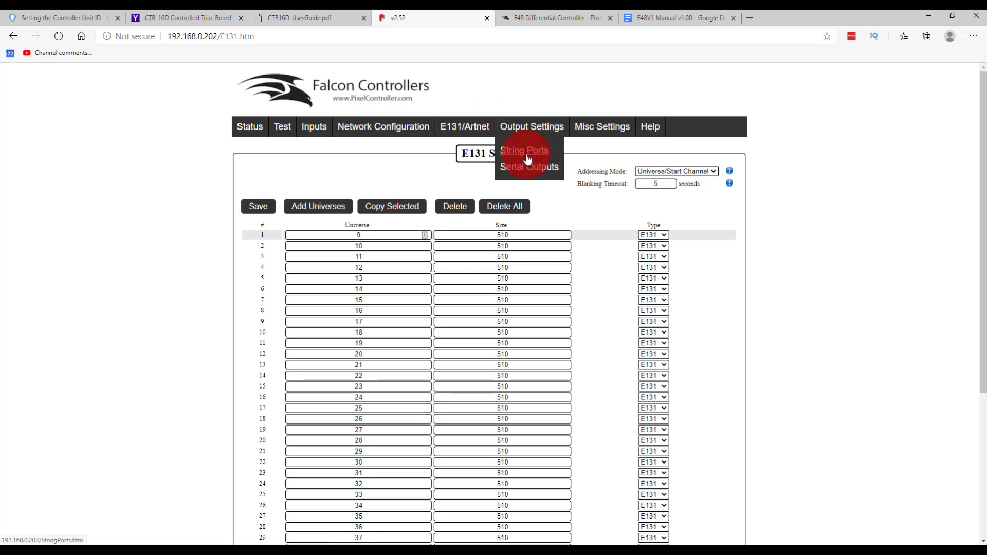
On the Serial Outputs page, set output 1's start address to 16.
{"action": "left_click", "coordinate": [532, 178]}
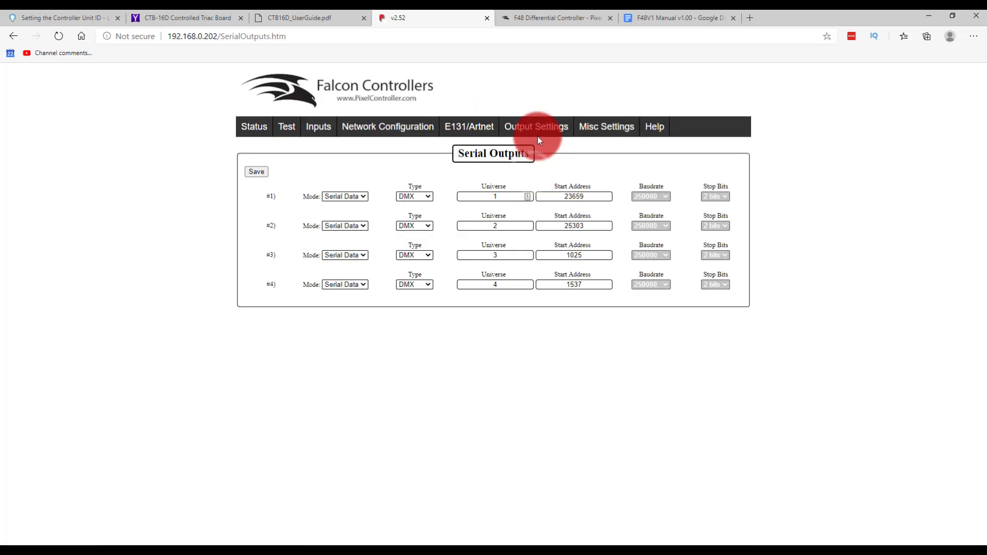
{"action": "left_click", "coordinate": [477, 174]}
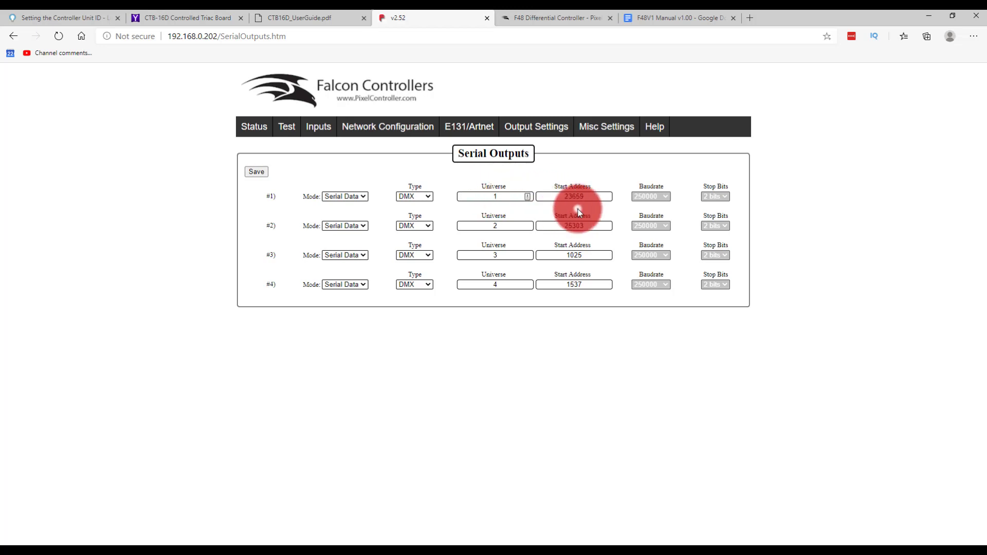
{"action": "double_click", "coordinate": [574, 196]}
{"action": "key", "text": "BackSpace"}
{"action": "type", "text": "16"}
{"action": "key", "text": "Tab"}
Change output 2's start address from 25303 to 1 and save, leaving its universe unchanged.
{"action": "left_click", "coordinate": [495, 196]}
{"action": "left_click", "coordinate": [509, 232]}
{"action": "left_click", "coordinate": [589, 223]}
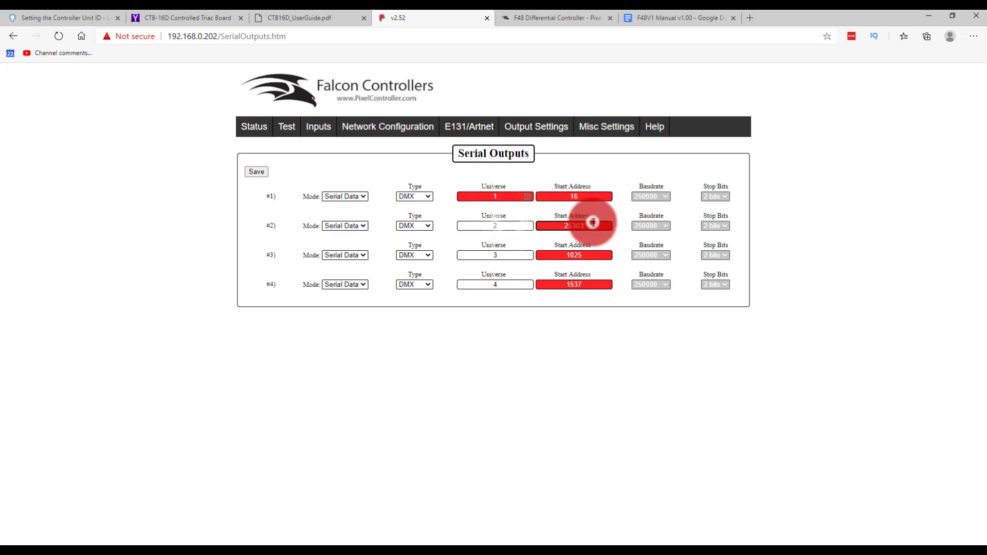
{"action": "double_click", "coordinate": [594, 223]}
{"action": "type", "text": "1"}
{"action": "left_click", "coordinate": [381, 178]}
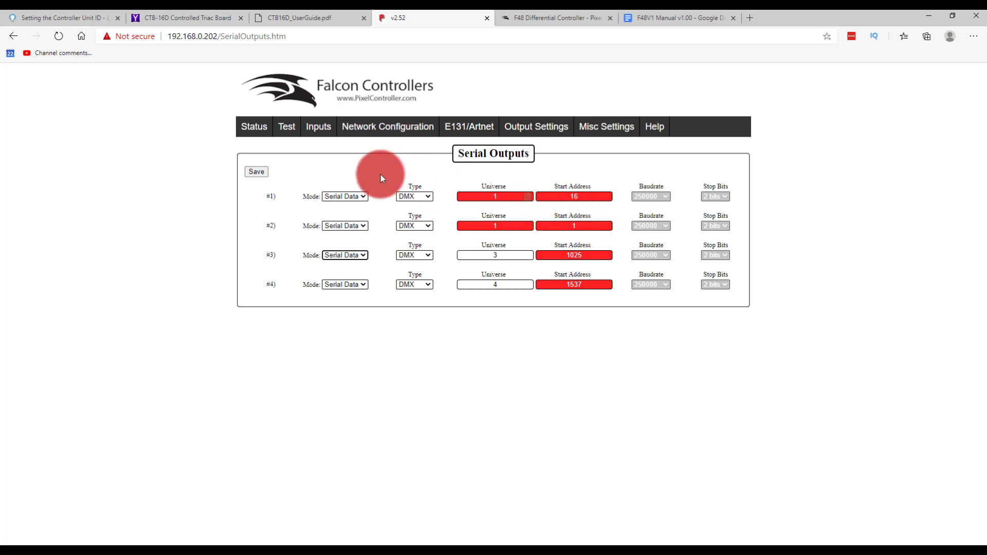
{"action": "left_click", "coordinate": [246, 171]}
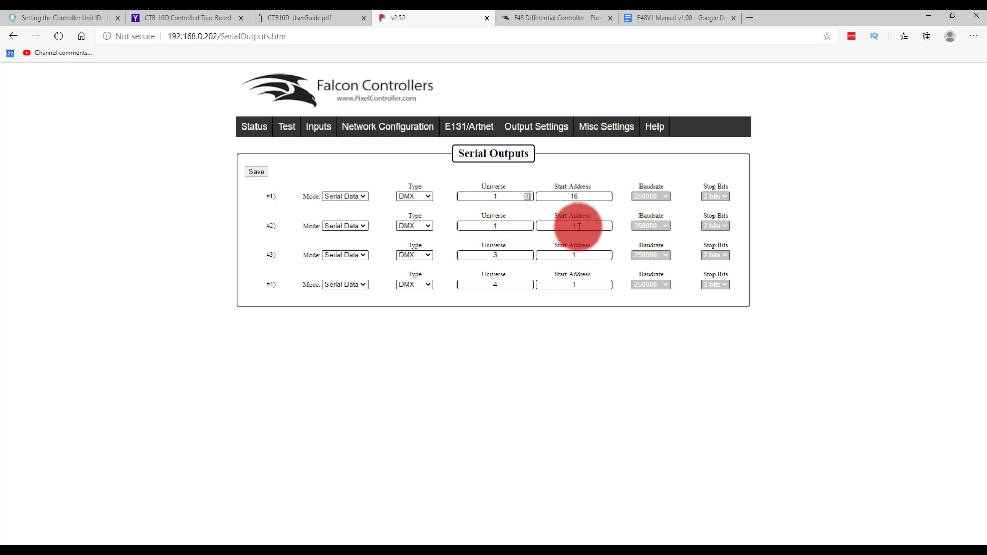
{"action": "double_click", "coordinate": [495, 226]}
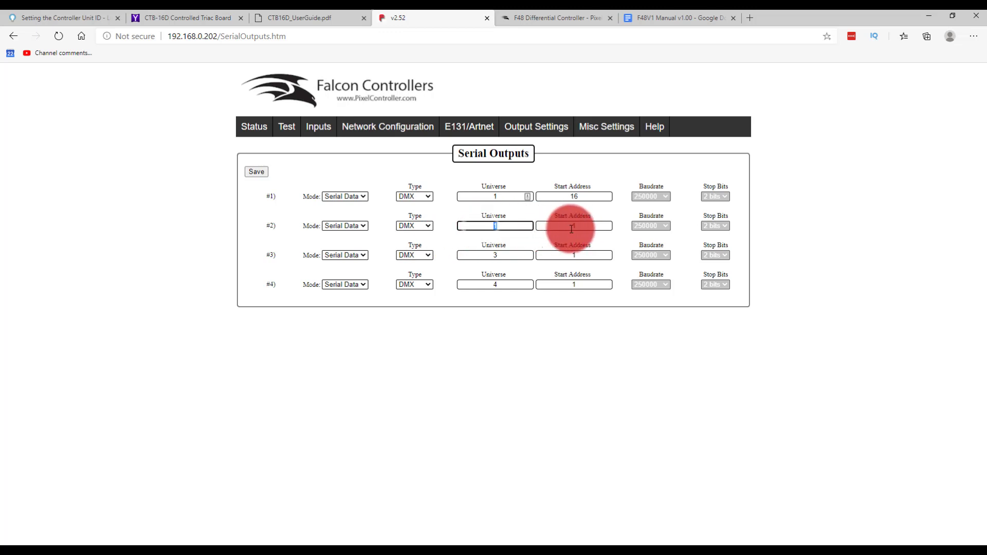
{"action": "left_click", "coordinate": [571, 228]}
{"action": "left_click", "coordinate": [612, 165]}
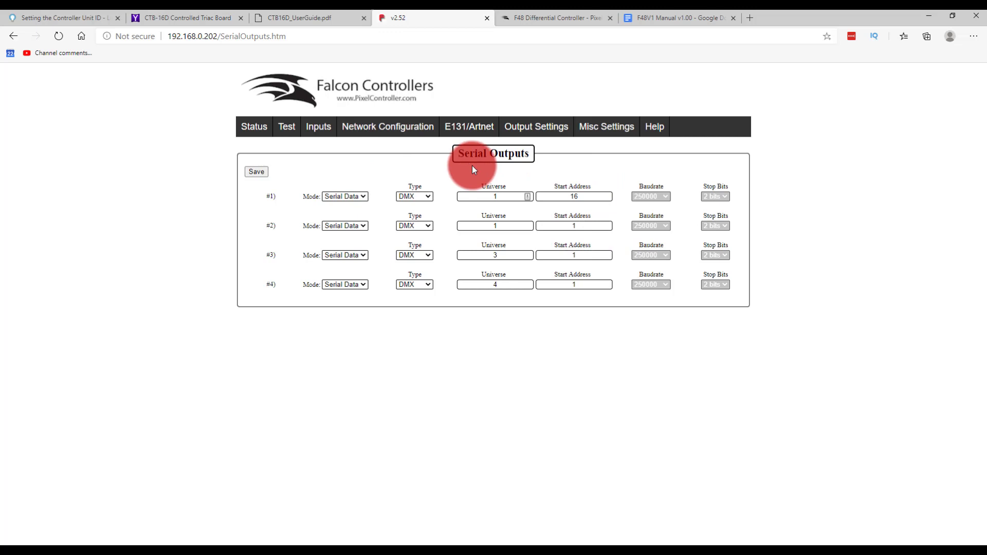
Launch xLights from the Start menu via 'xlight' and bring up the Falcon Status page.
{"action": "key", "text": "super"}
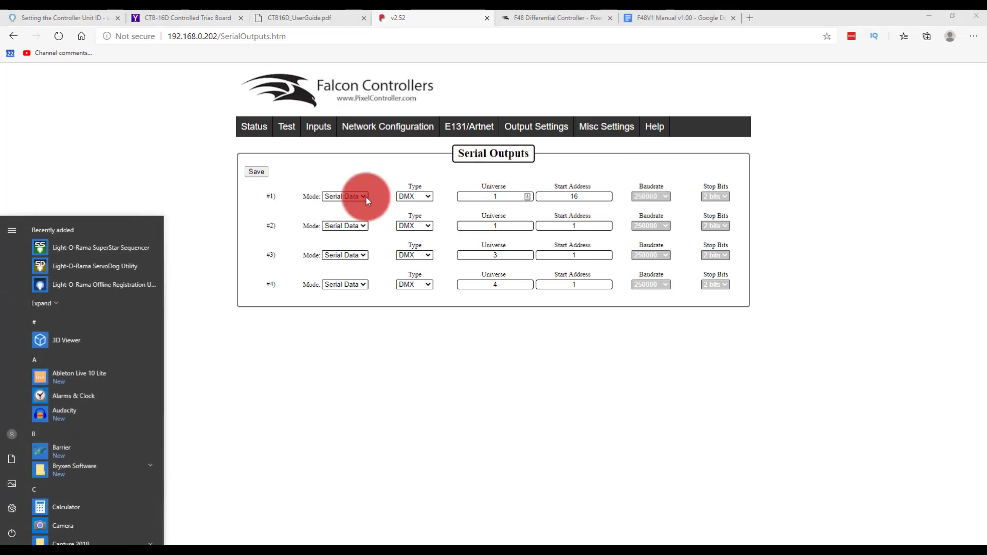
{"action": "type", "text": "xlight"}
{"action": "key", "text": "Escape"}
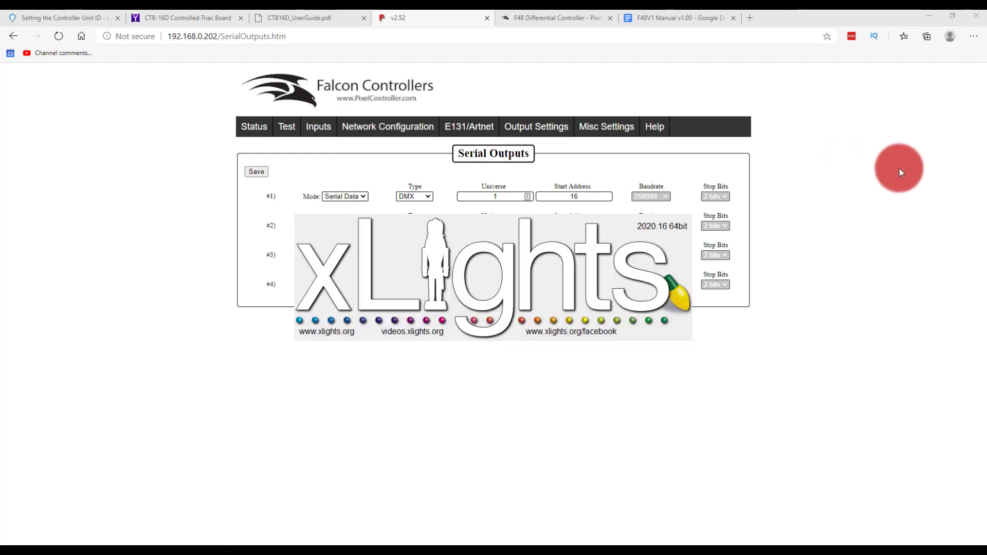
{"action": "left_click", "coordinate": [257, 129]}
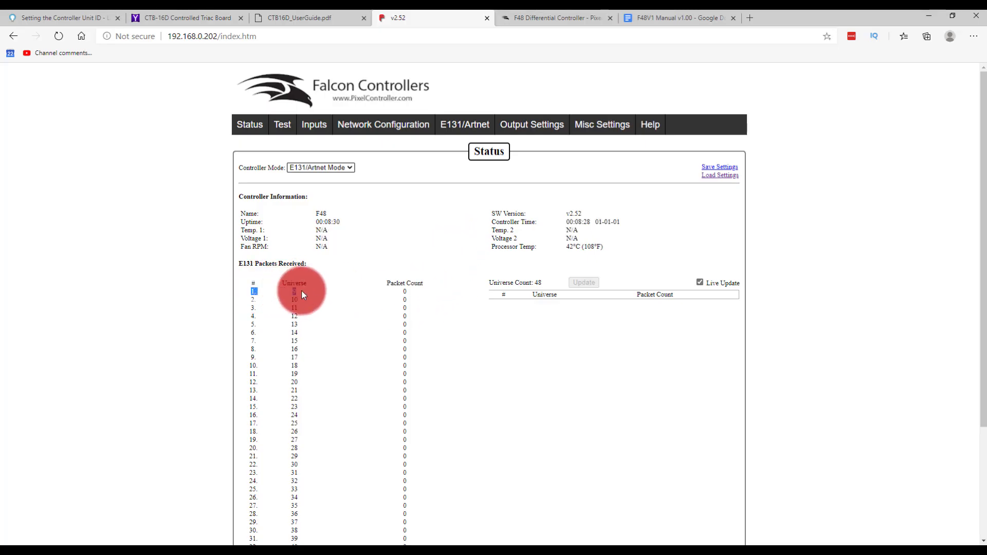
Set serial output 2 to universe 9, save, and return to the controller Status page.
{"action": "left_click_drag", "start_coordinate": [303, 291], "coordinate": [516, 165]}
{"action": "left_click", "coordinate": [516, 165]}
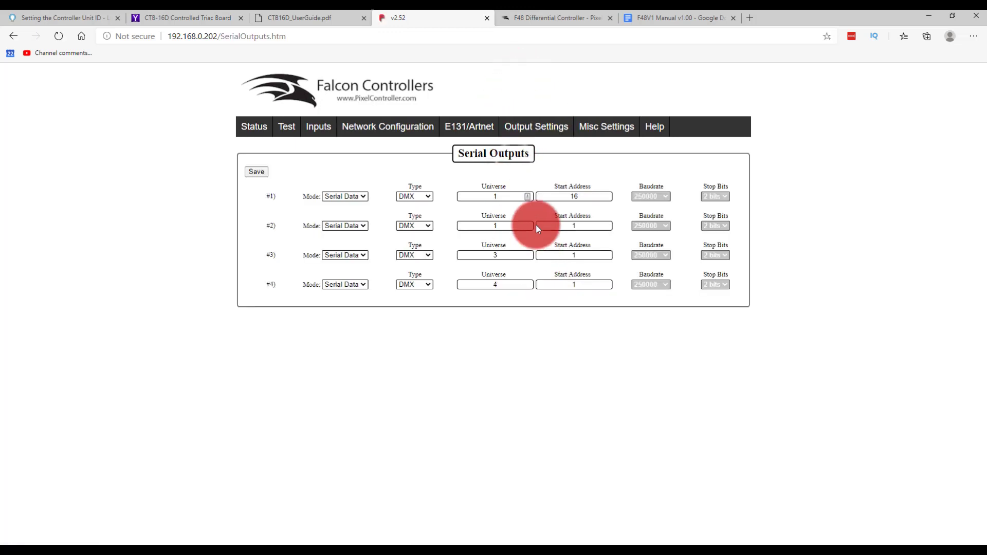
{"action": "double_click", "coordinate": [498, 224]}
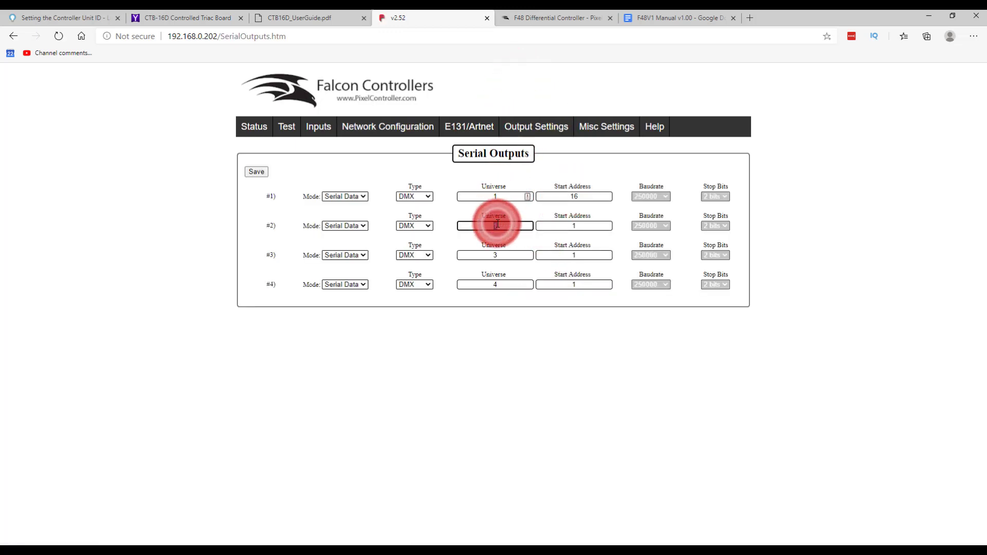
{"action": "type", "text": "9"}
{"action": "key", "text": "Tab"}
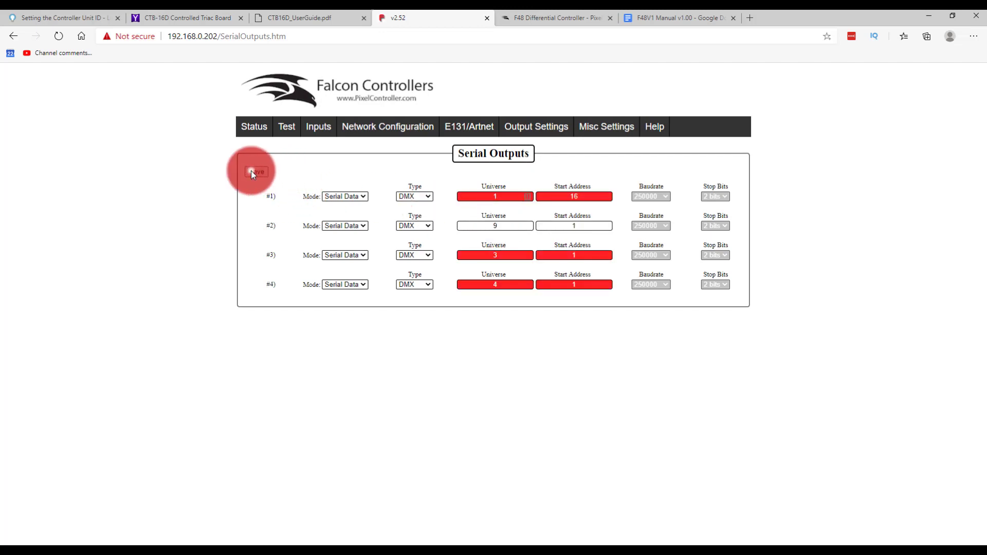
{"action": "left_click", "coordinate": [251, 171]}
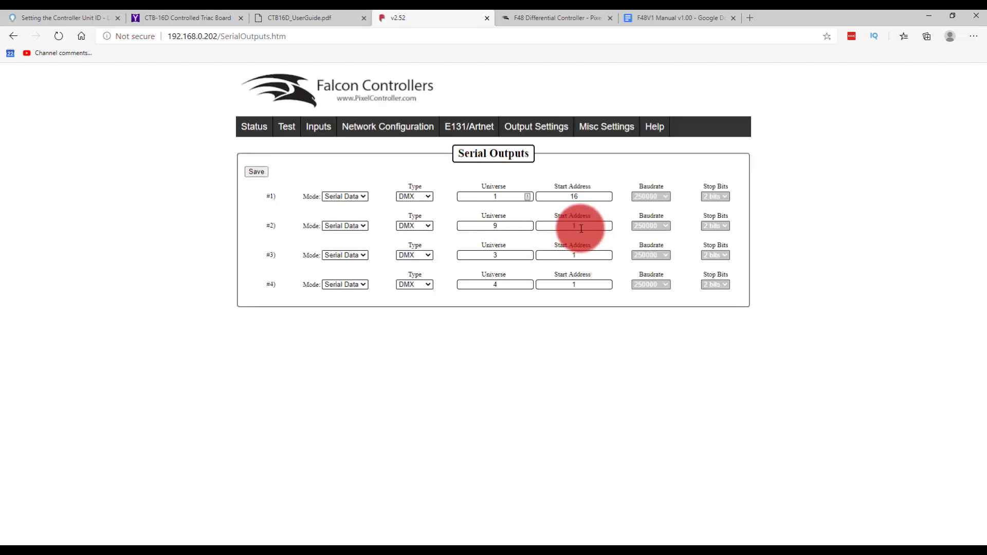
{"action": "left_click", "coordinate": [261, 129]}
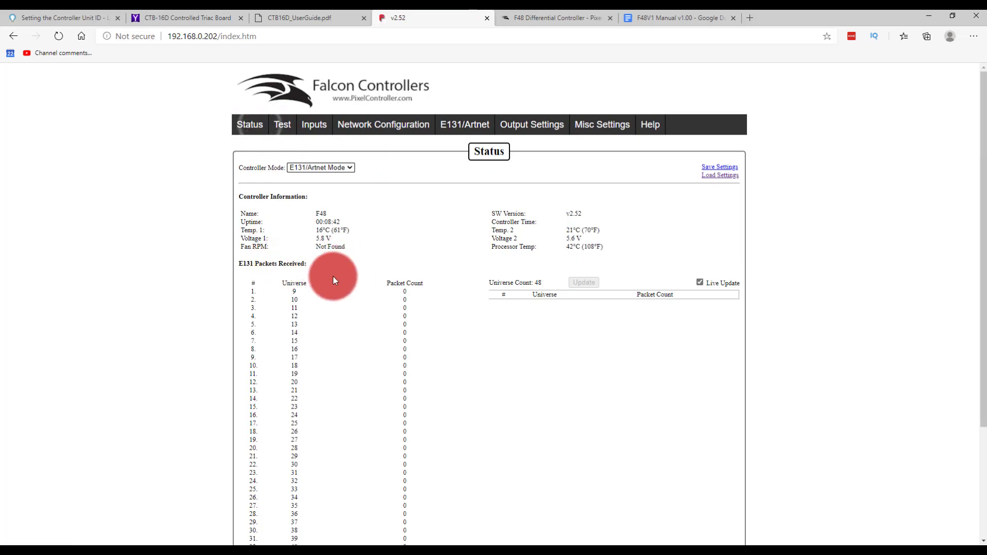
{"action": "left_click_drag", "start_coordinate": [254, 291], "coordinate": [406, 326]}
{"action": "key", "text": "alt+Tab"}
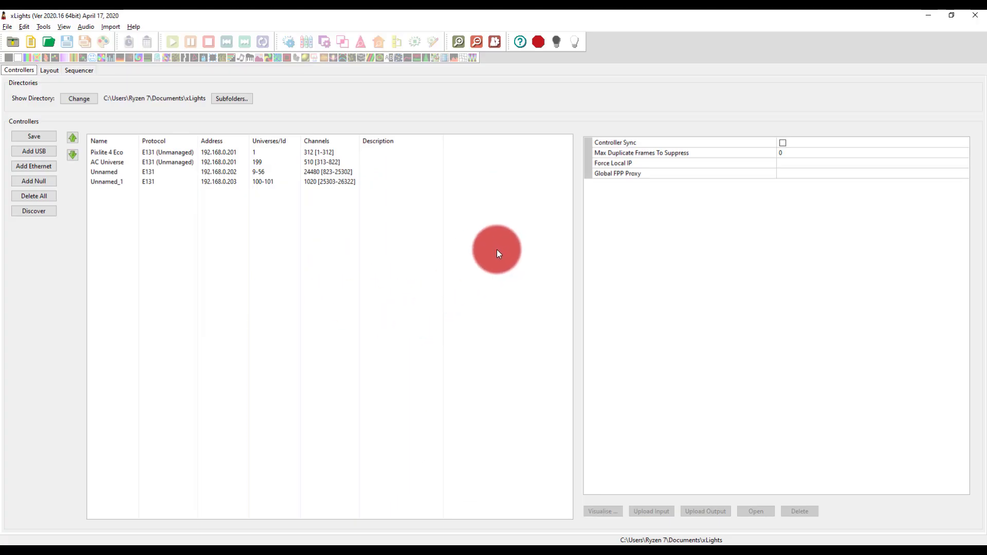
{"action": "left_click", "coordinate": [112, 162]}
{"action": "left_click", "coordinate": [141, 175]}
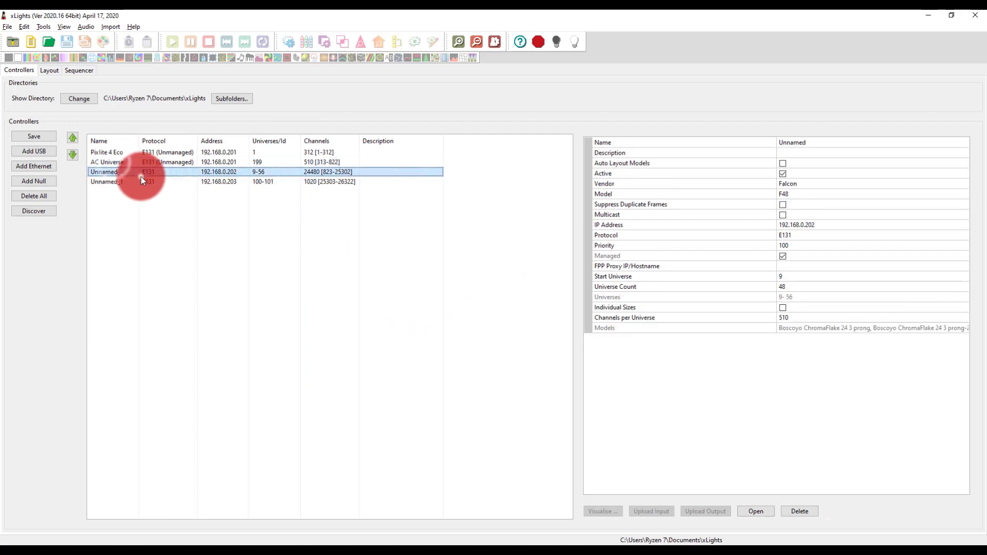
{"action": "double_click", "coordinate": [252, 172]}
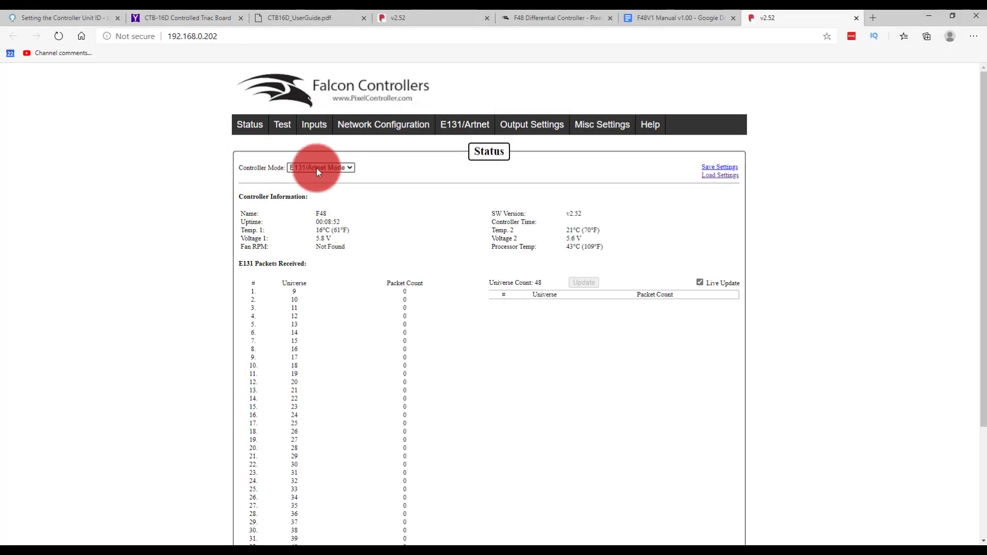
{"action": "key", "text": "ctrl+shift+Tab"}
{"action": "key", "text": "alt+Tab"}
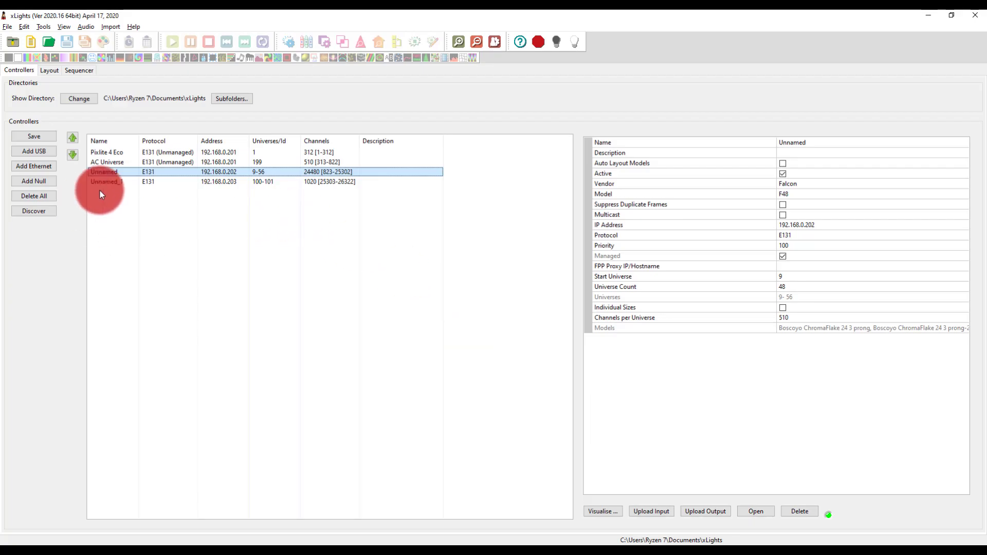
{"action": "left_click", "coordinate": [7, 27]}
Create 'New folder' inside Documents\xLights and select it as the show directory.
{"action": "left_click", "coordinate": [56, 169]}
{"action": "left_click", "coordinate": [129, 59]}
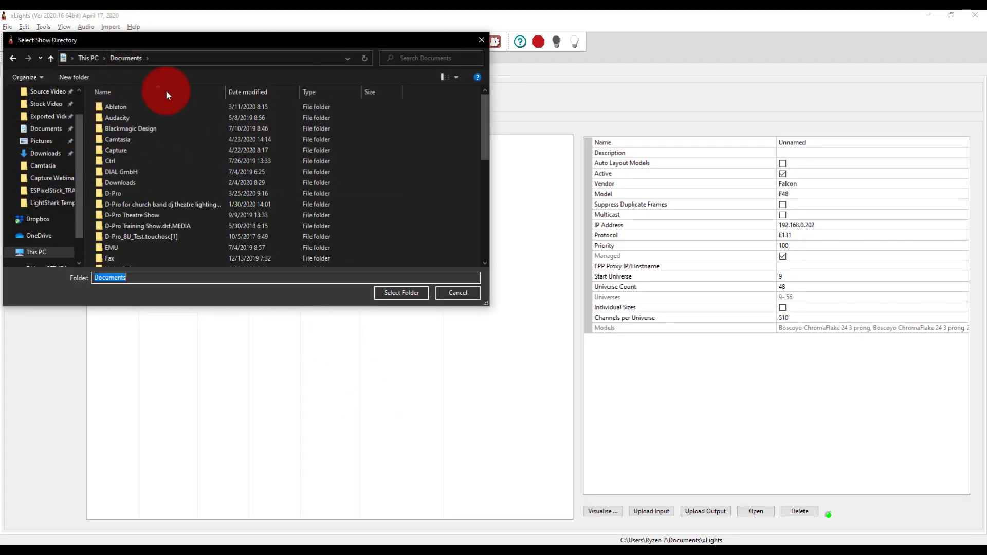
{"action": "scroll", "coordinate": [123, 246], "scroll_direction": "down", "scroll_amount": 8}
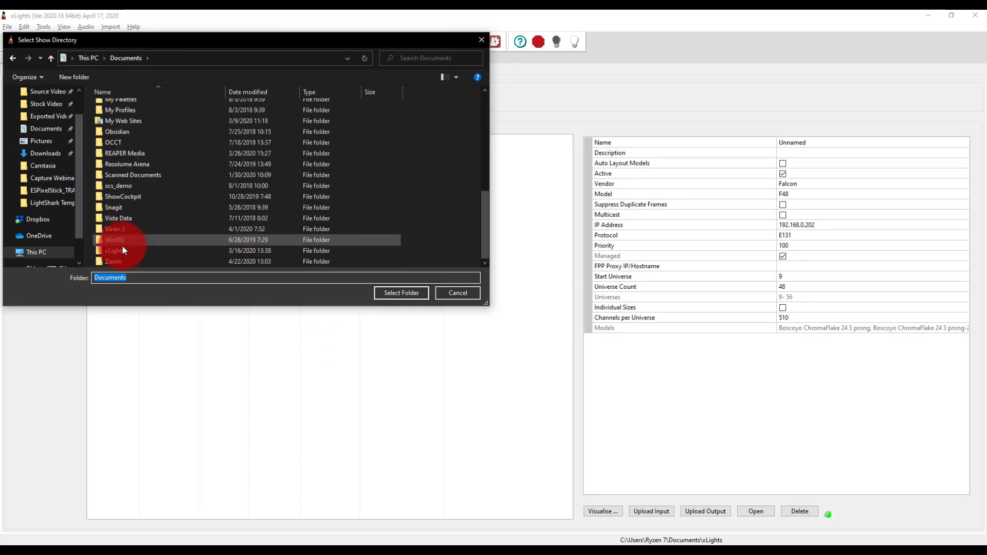
{"action": "double_click", "coordinate": [122, 250]}
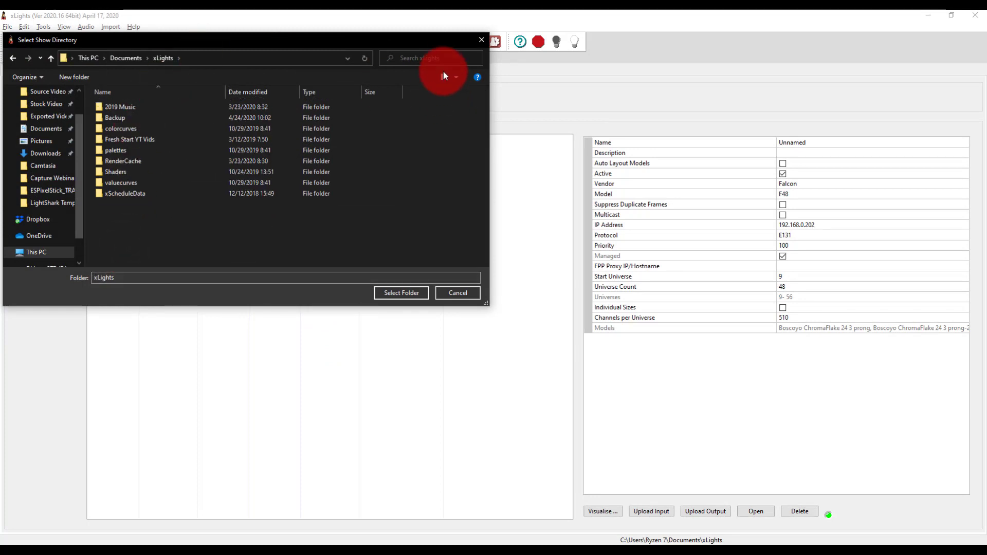
{"action": "right_click", "coordinate": [279, 213]}
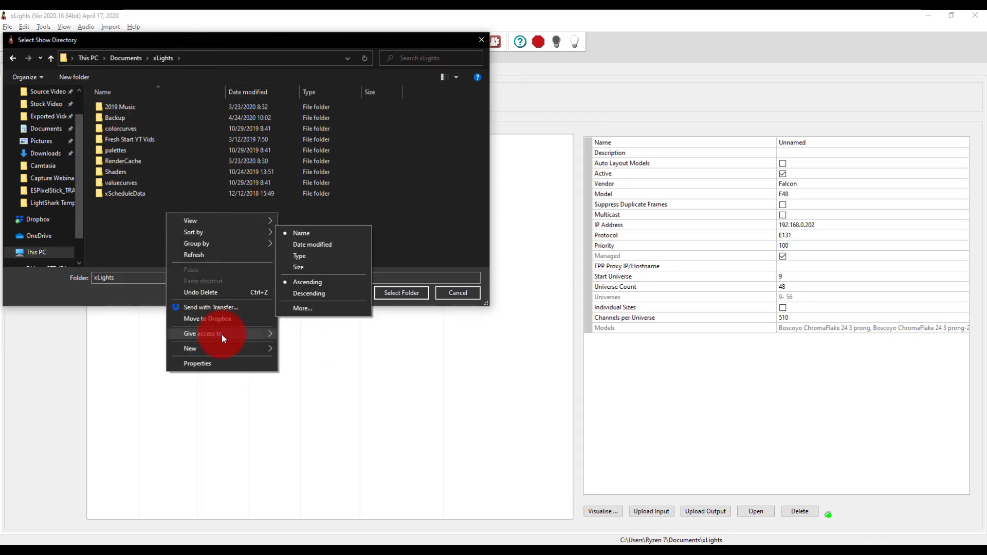
{"action": "mouse_move", "coordinate": [226, 349]}
{"action": "left_click", "coordinate": [292, 350]}
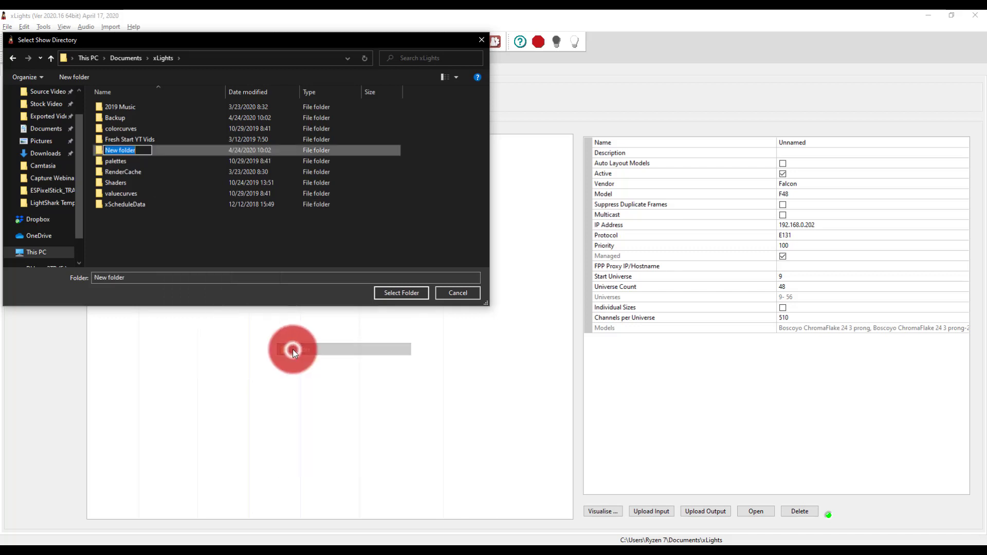
{"action": "left_click", "coordinate": [246, 145]}
{"action": "double_click", "coordinate": [246, 147]}
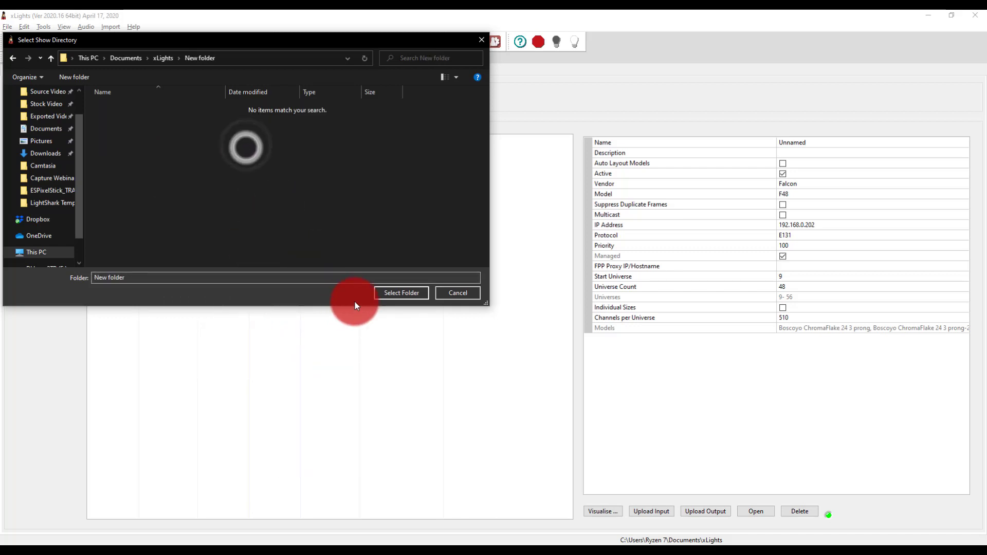
{"action": "left_click", "coordinate": [393, 293]}
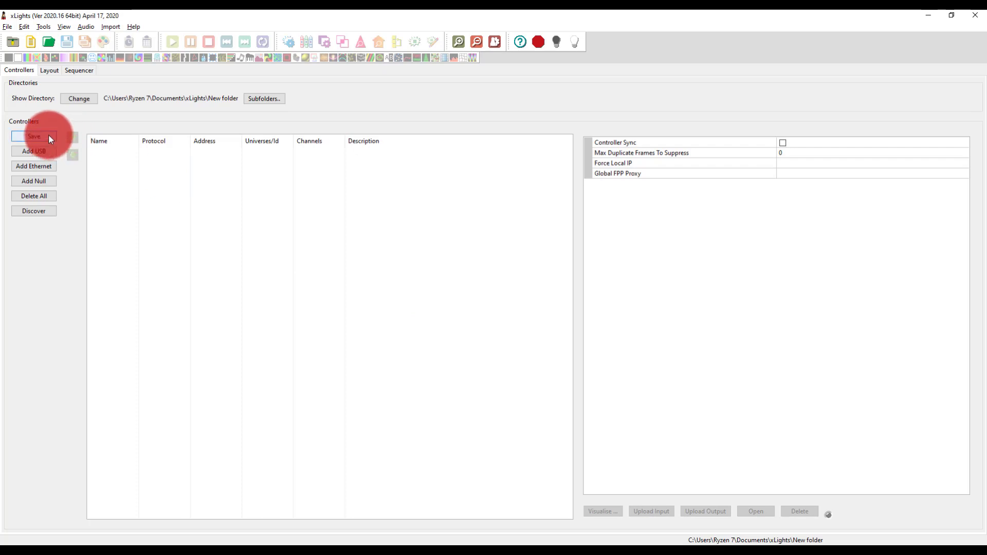
Add an Ethernet controller with IP address 192.168.0.202, checking it against the Falcon status page.
{"action": "left_click", "coordinate": [38, 167]}
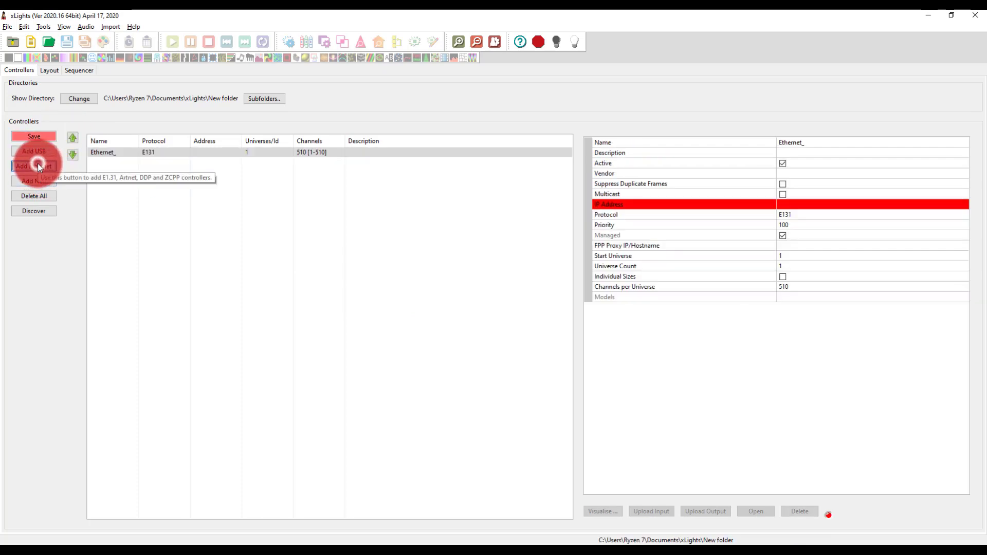
{"action": "left_click", "coordinate": [175, 152]}
{"action": "left_click", "coordinate": [165, 154]}
{"action": "left_click", "coordinate": [790, 203]}
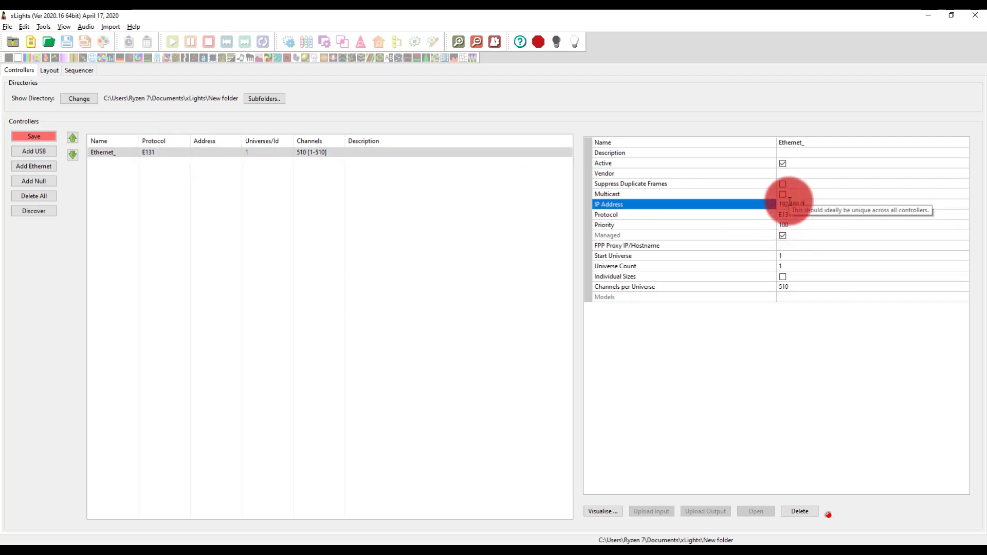
{"action": "left_click", "coordinate": [770, 235]}
{"action": "key", "text": "alt+Tab"}
{"action": "left_click", "coordinate": [380, 15]}
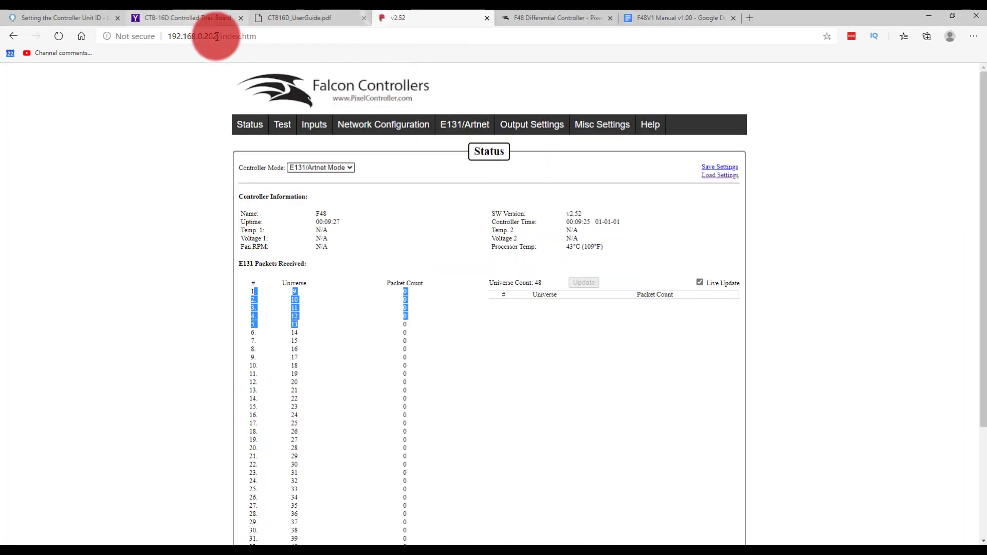
{"action": "key", "text": "alt+Tab"}
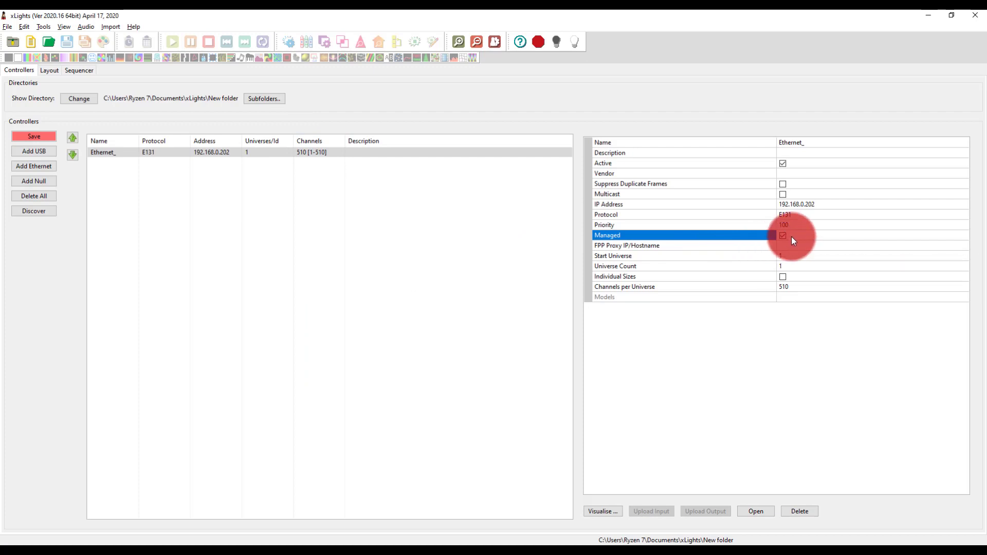
Give the Ethernet_ controller start universe 9 and a universe count of 1.
{"action": "left_click", "coordinate": [785, 257]}
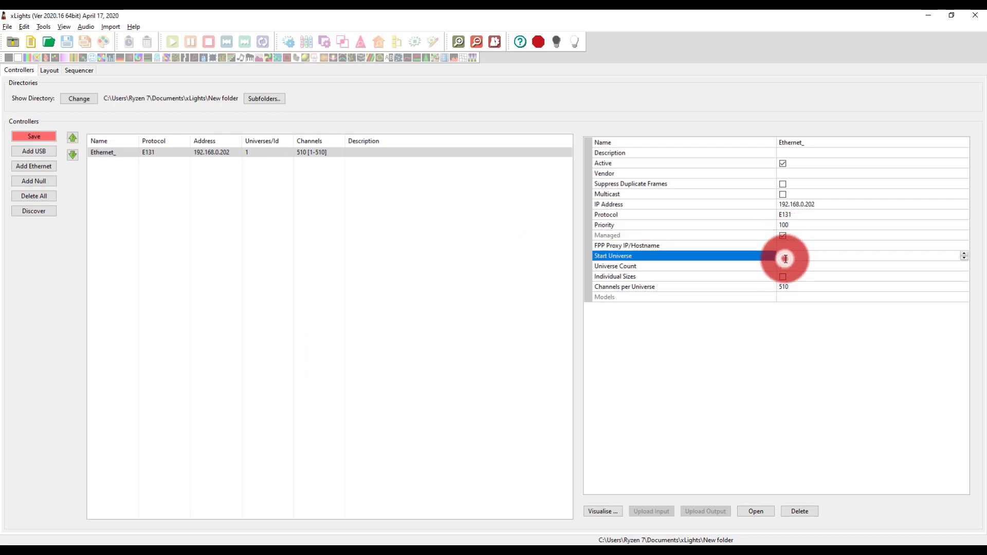
{"action": "key", "text": "BackSpace"}
{"action": "left_click", "coordinate": [791, 265]}
{"action": "left_click", "coordinate": [777, 296]}
{"action": "left_click", "coordinate": [617, 504]}
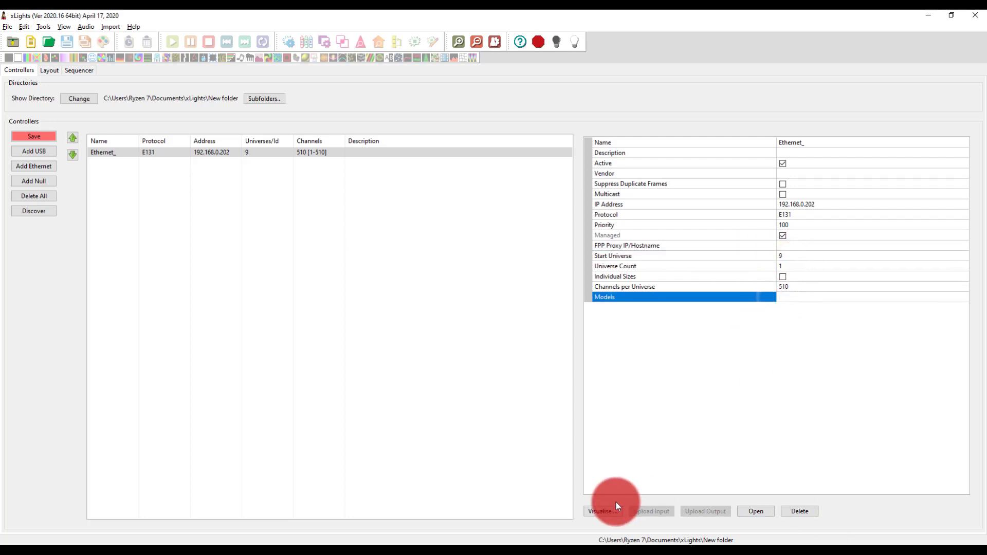
On the Layout tab, drag a Single Line model across the preview.
{"action": "left_click", "coordinate": [43, 72]}
{"action": "left_click", "coordinate": [176, 282]}
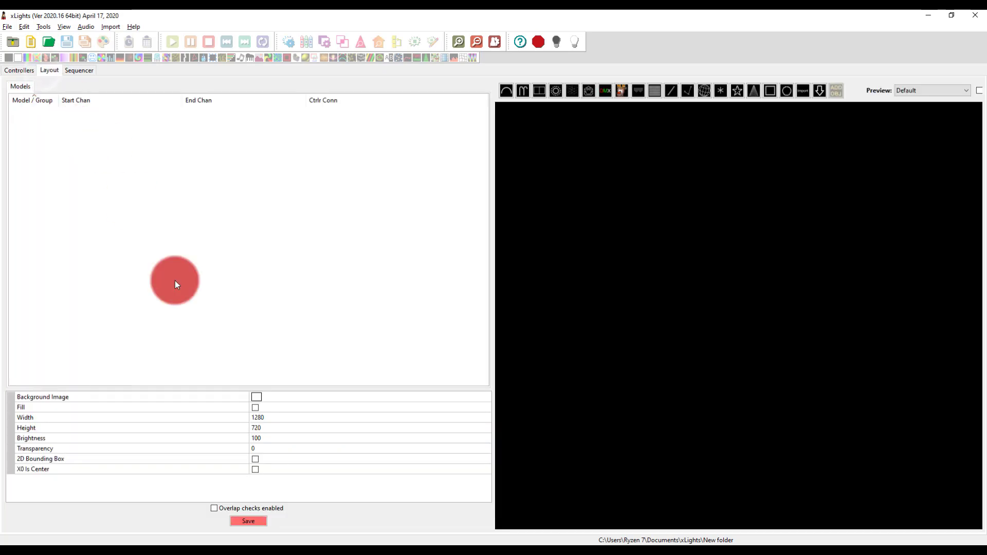
{"action": "right_click", "coordinate": [121, 185]}
{"action": "left_click", "coordinate": [84, 149]}
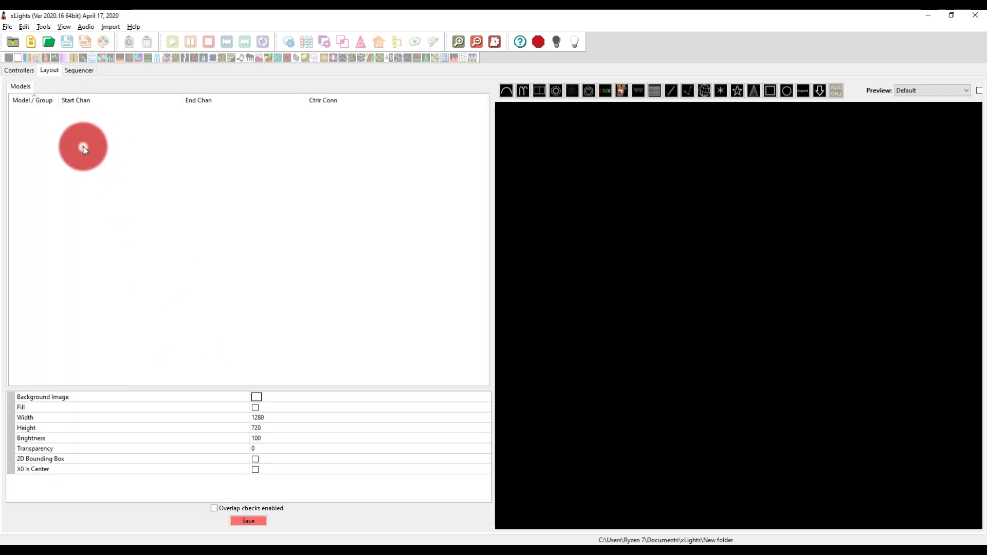
{"action": "left_click", "coordinate": [74, 72]}
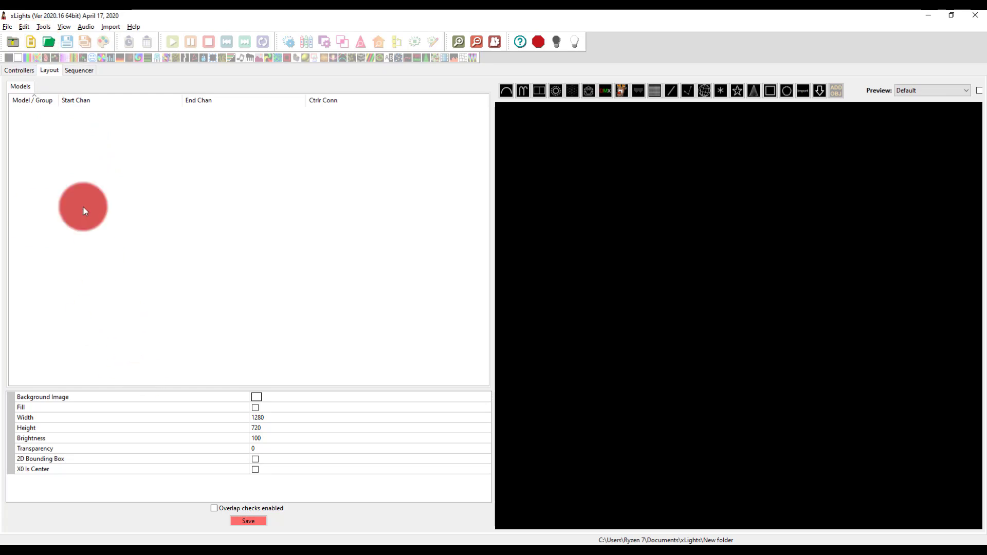
{"action": "left_click", "coordinate": [719, 94]}
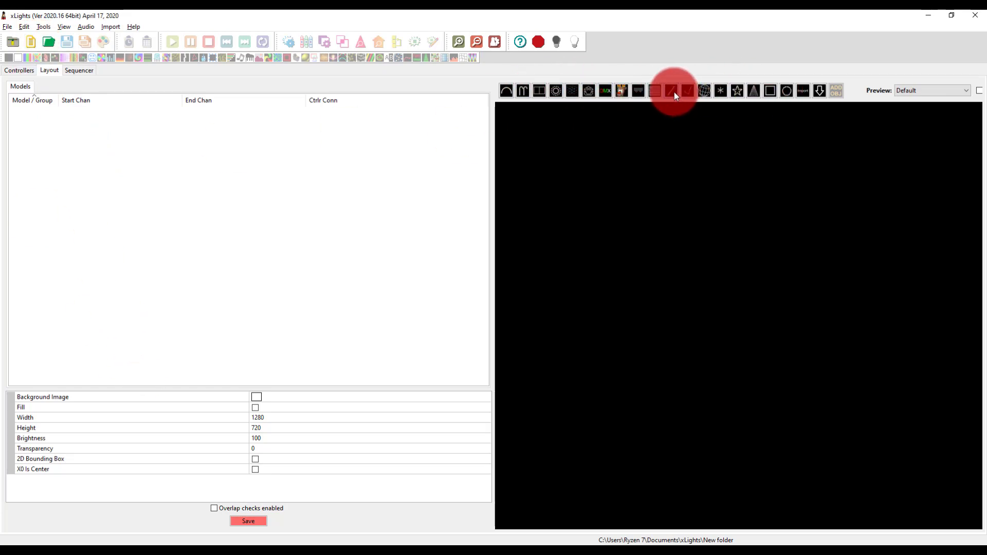
{"action": "left_click_drag", "start_coordinate": [634, 194], "coordinate": [815, 245]}
Finish placing the Single Line model and expand its String Properties section.
{"action": "left_click", "coordinate": [352, 441]}
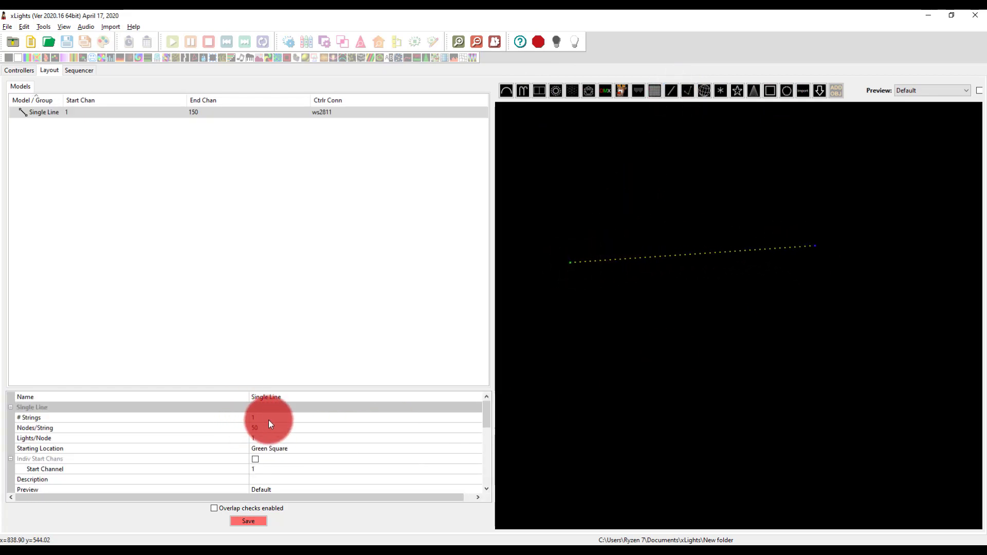
{"action": "left_click", "coordinate": [267, 399]}
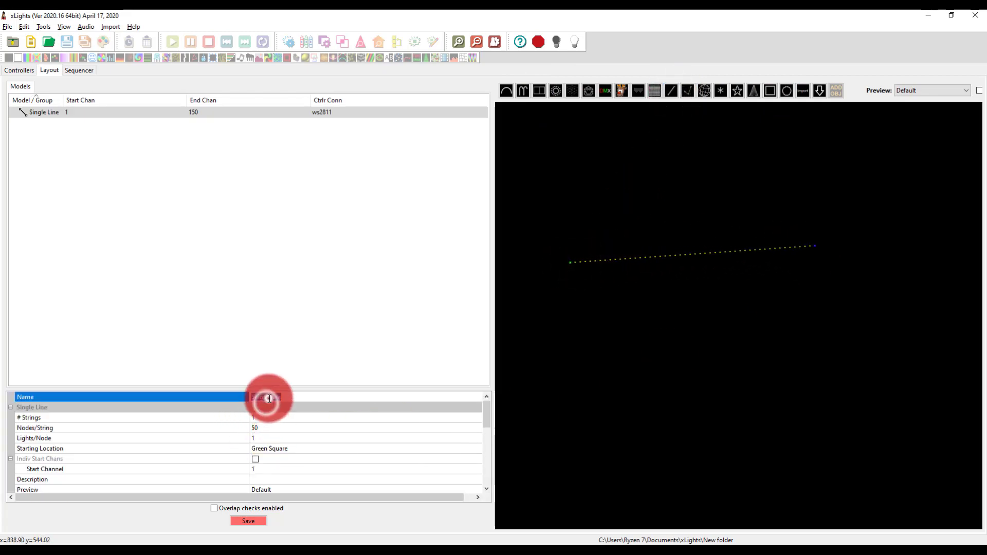
{"action": "scroll", "coordinate": [269, 445], "scroll_direction": "down", "scroll_amount": 2}
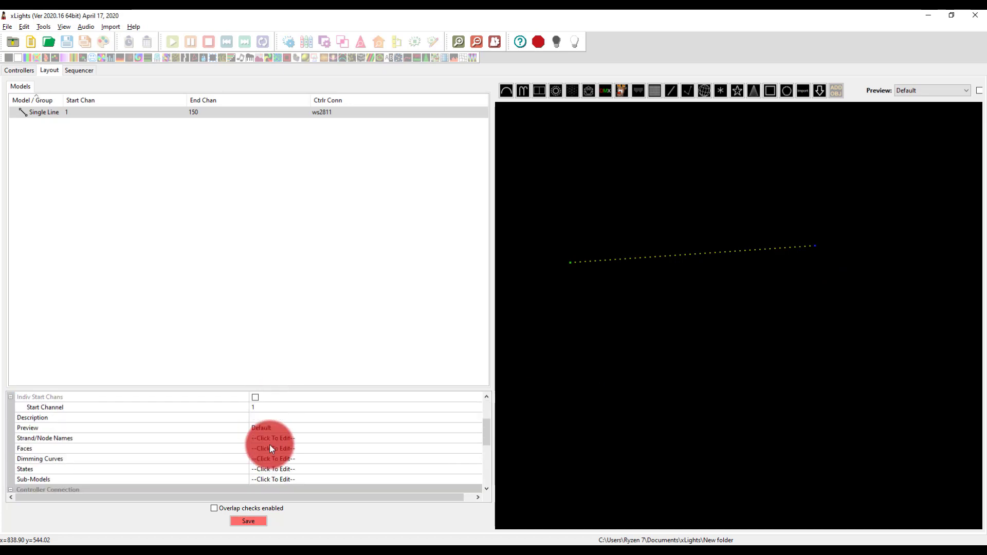
{"action": "scroll", "coordinate": [269, 445], "scroll_direction": "up", "scroll_amount": 2}
{"action": "left_click", "coordinate": [234, 421]}
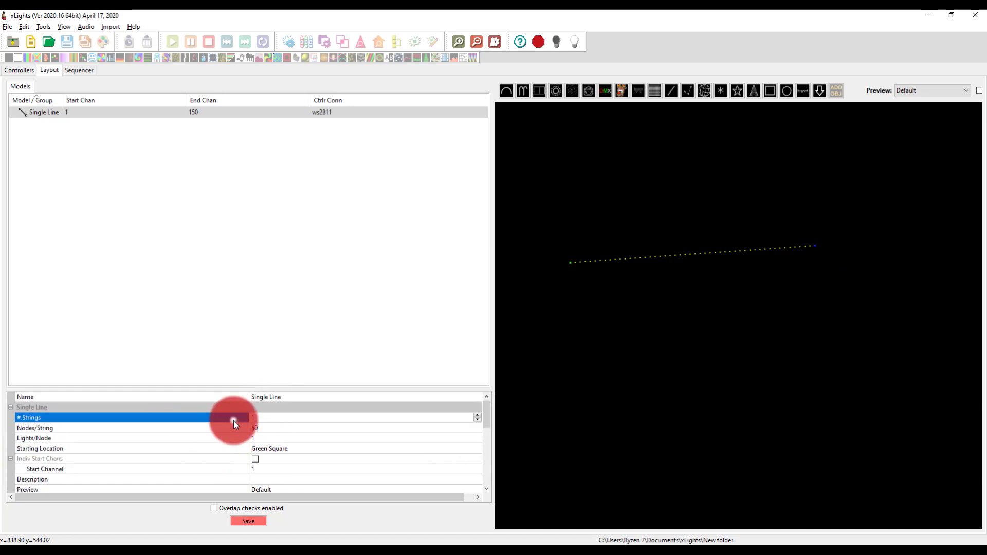
{"action": "left_click", "coordinate": [263, 449]}
{"action": "scroll", "coordinate": [274, 475], "scroll_direction": "down", "scroll_amount": 6}
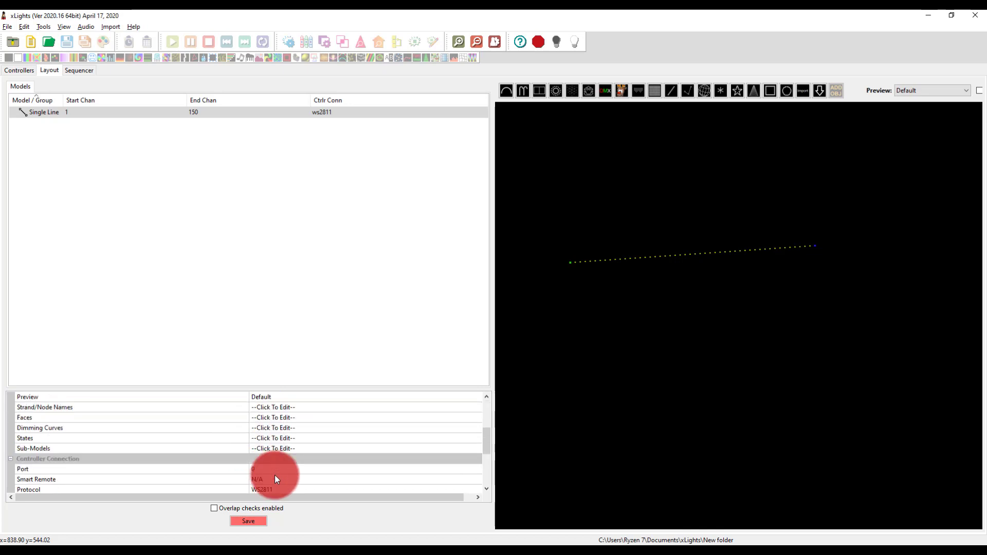
{"action": "scroll", "coordinate": [275, 475], "scroll_direction": "down", "scroll_amount": 2}
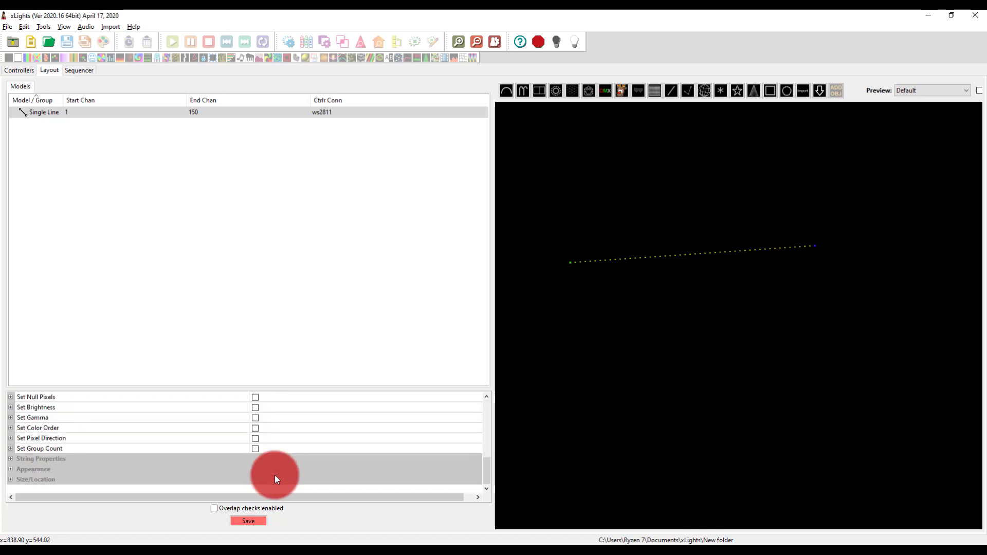
{"action": "double_click", "coordinate": [28, 460]}
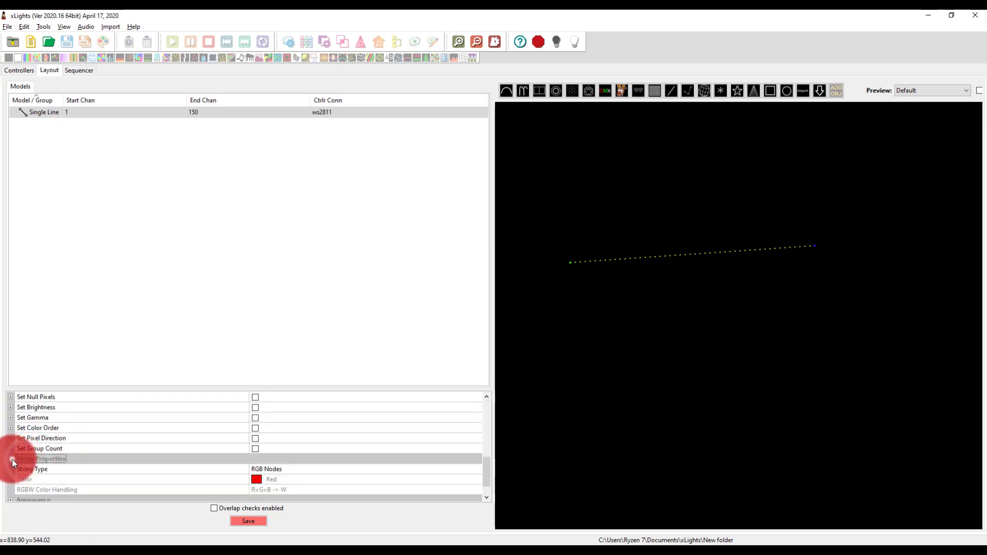
{"action": "scroll", "coordinate": [186, 481], "scroll_direction": "down", "scroll_amount": 1}
Make the model a Single Color Intensity string coloured 240,240,240 and save the layout.
{"action": "left_click", "coordinate": [269, 457]}
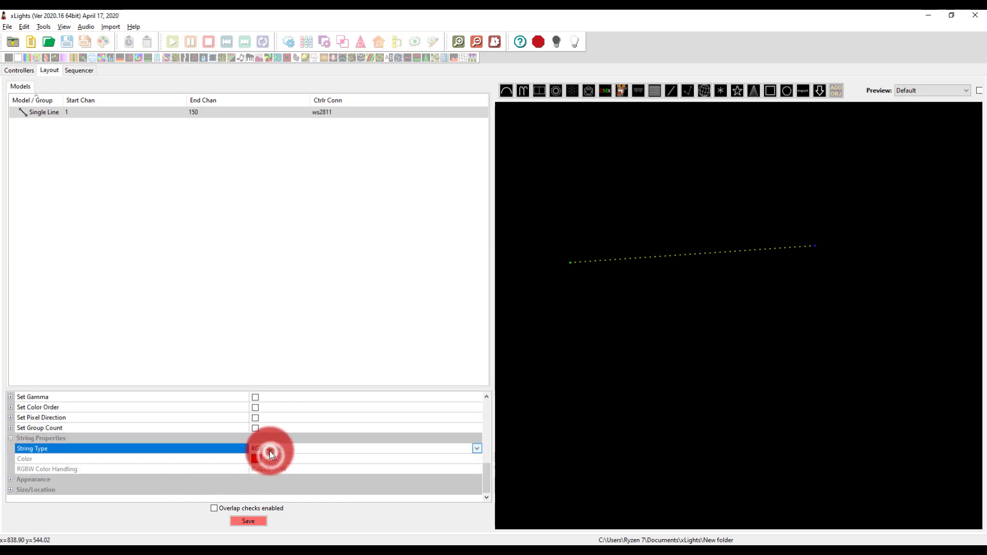
{"action": "left_click", "coordinate": [269, 451]}
{"action": "scroll", "coordinate": [328, 347], "scroll_direction": "down", "scroll_amount": 1}
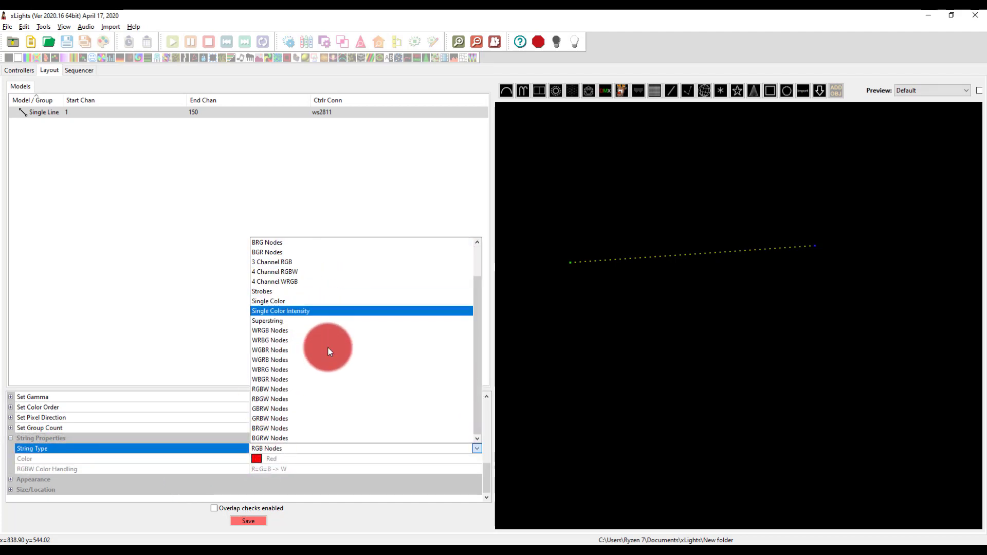
{"action": "left_click", "coordinate": [283, 310]}
{"action": "left_click", "coordinate": [293, 457]}
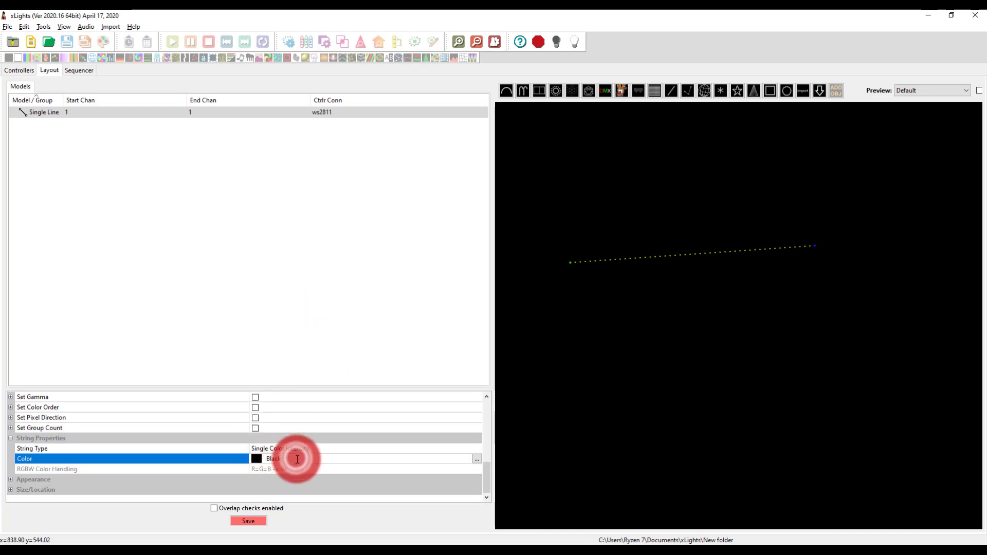
{"action": "left_click", "coordinate": [477, 459]}
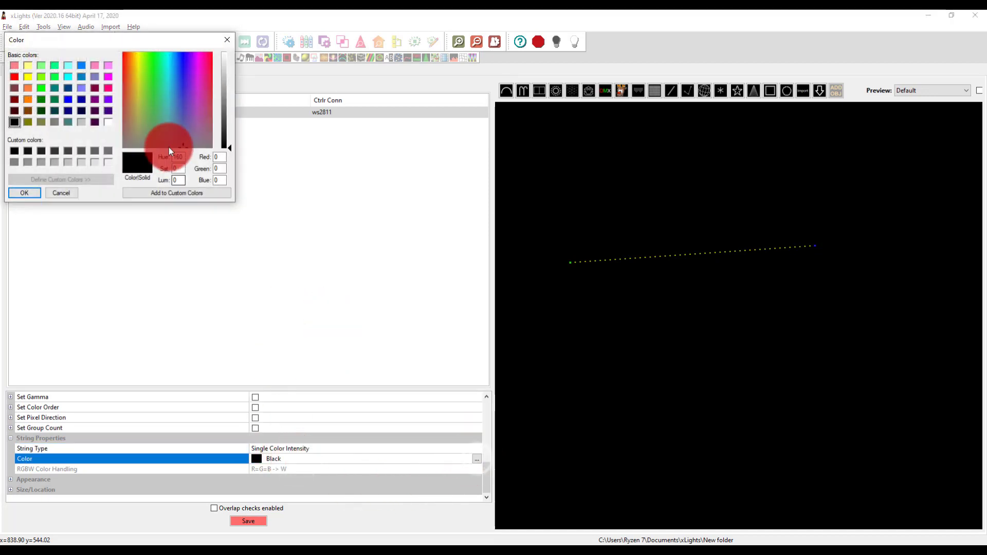
{"action": "left_click", "coordinate": [102, 151]}
{"action": "left_click", "coordinate": [25, 192]}
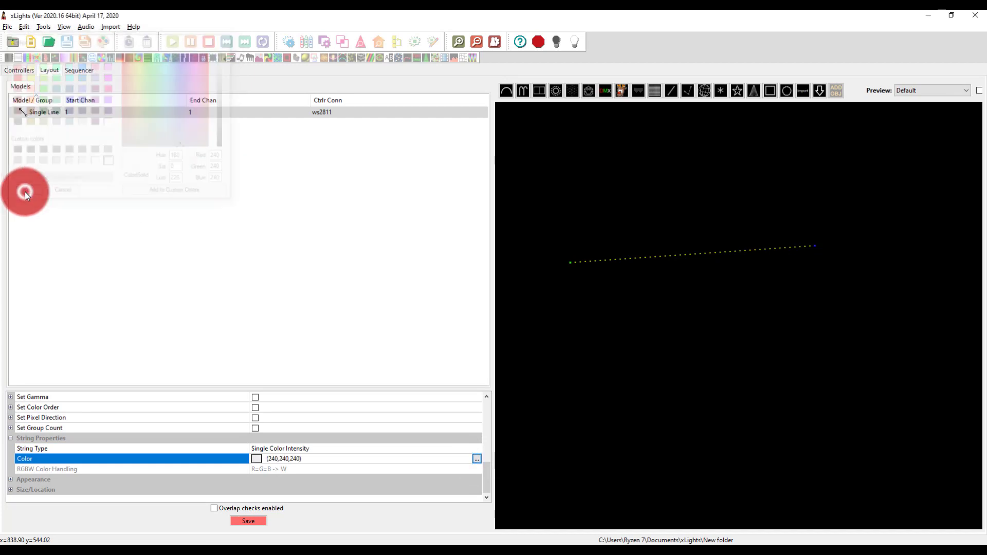
{"action": "left_click", "coordinate": [265, 469]}
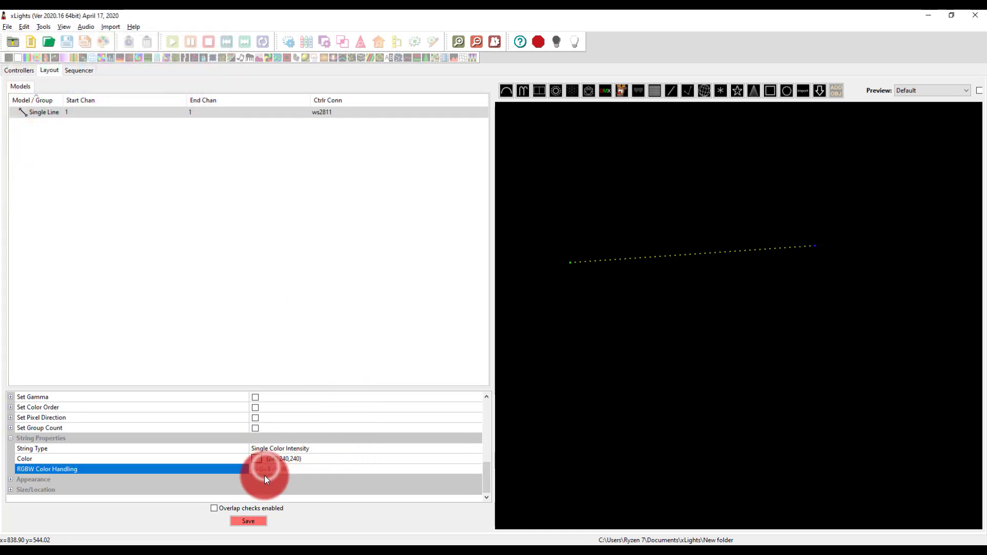
{"action": "left_click", "coordinate": [255, 461]}
{"action": "scroll", "coordinate": [144, 452], "scroll_direction": "up", "scroll_amount": 1}
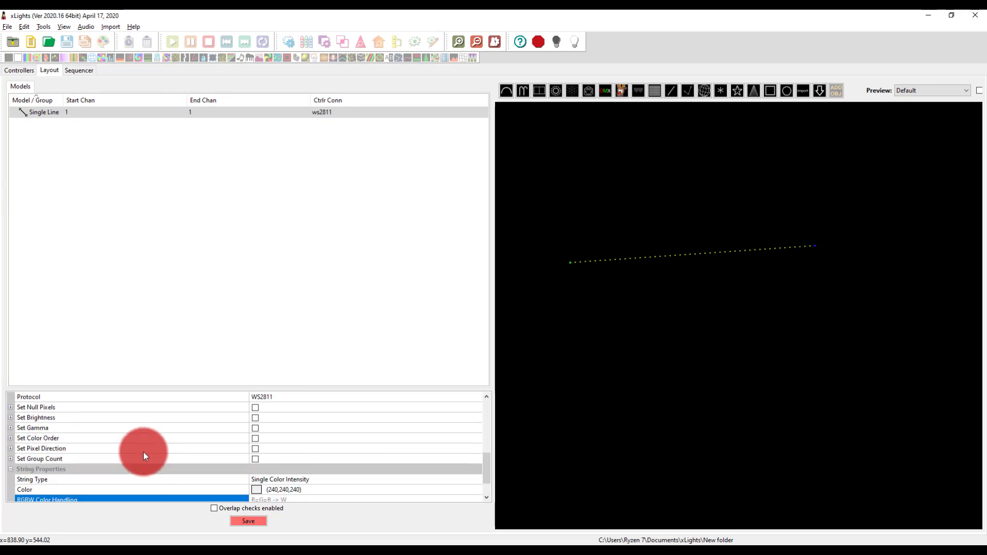
{"action": "left_click", "coordinate": [248, 522]}
Give the line 16 lights and save the layout again.
{"action": "left_click", "coordinate": [268, 421]}
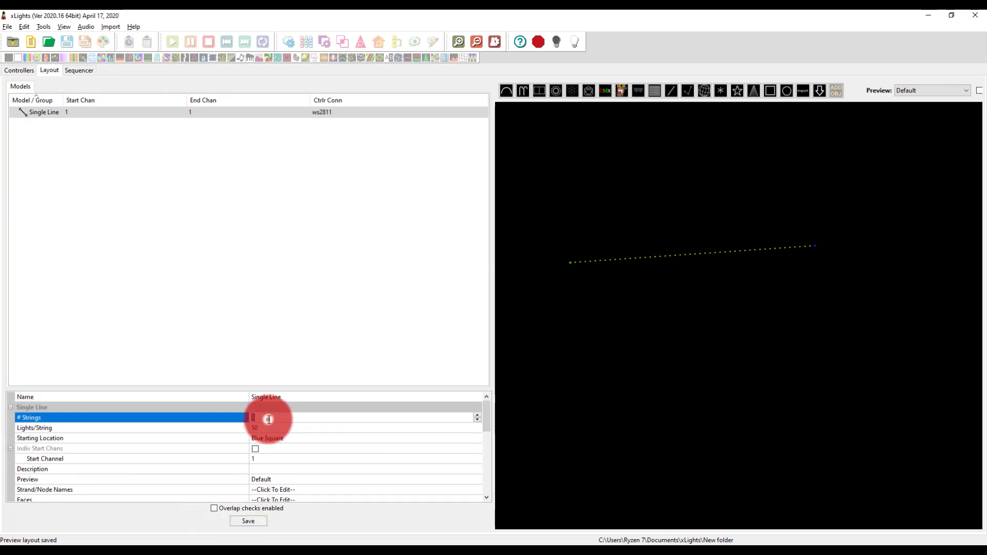
{"action": "left_click", "coordinate": [270, 427]}
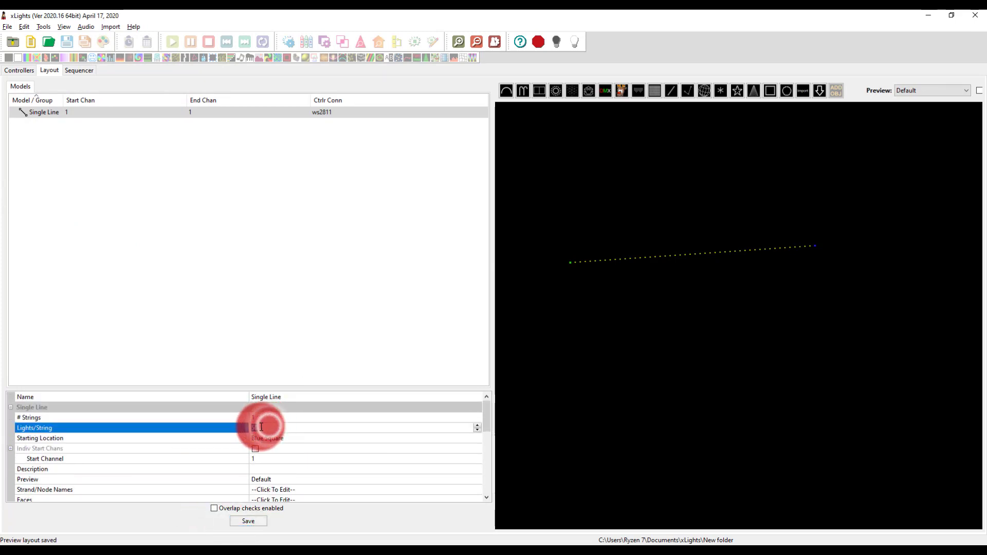
{"action": "type", "text": "16"}
{"action": "left_click", "coordinate": [281, 469]}
{"action": "left_click", "coordinate": [248, 522]}
{"action": "left_click", "coordinate": [553, 255]}
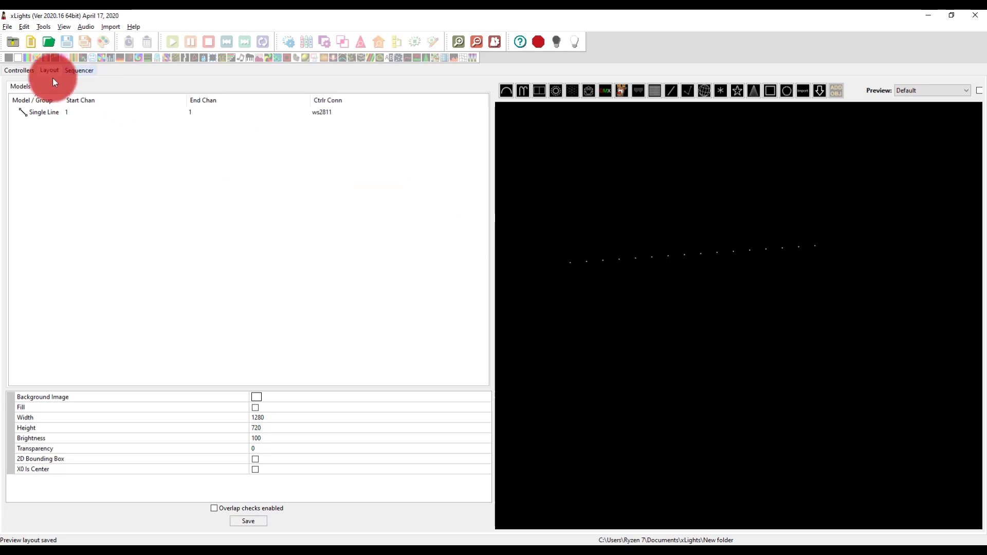
Create a new 20 fps musical sequence and quick-start its grid with all models.
{"action": "left_click", "coordinate": [75, 70]}
{"action": "left_click", "coordinate": [31, 42]}
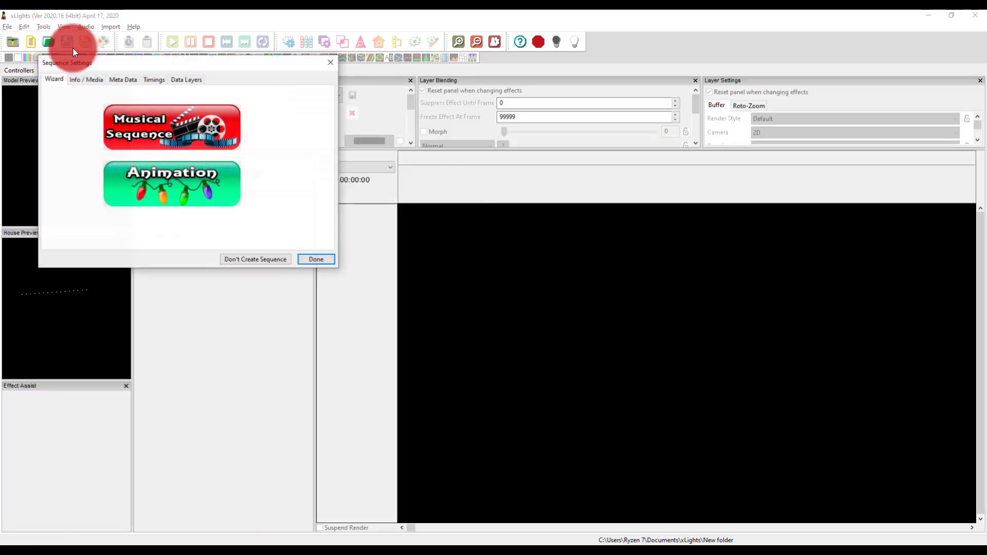
{"action": "left_click", "coordinate": [197, 148]}
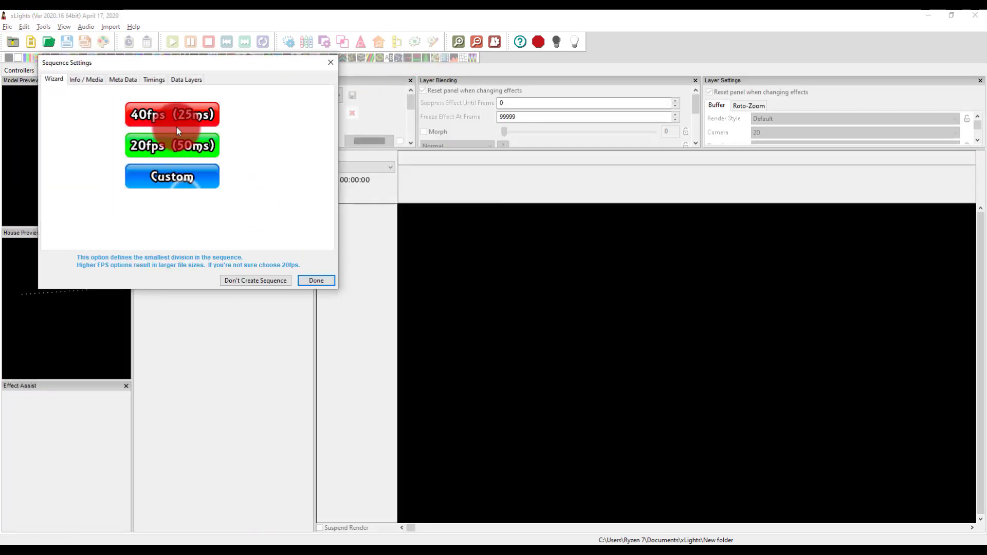
{"action": "left_click", "coordinate": [188, 147]}
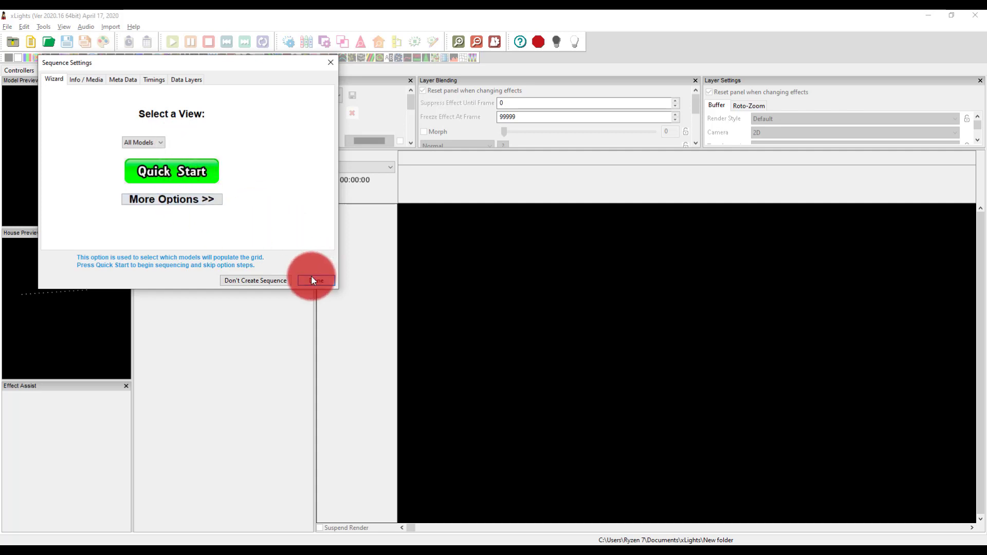
{"action": "left_click", "coordinate": [176, 164]}
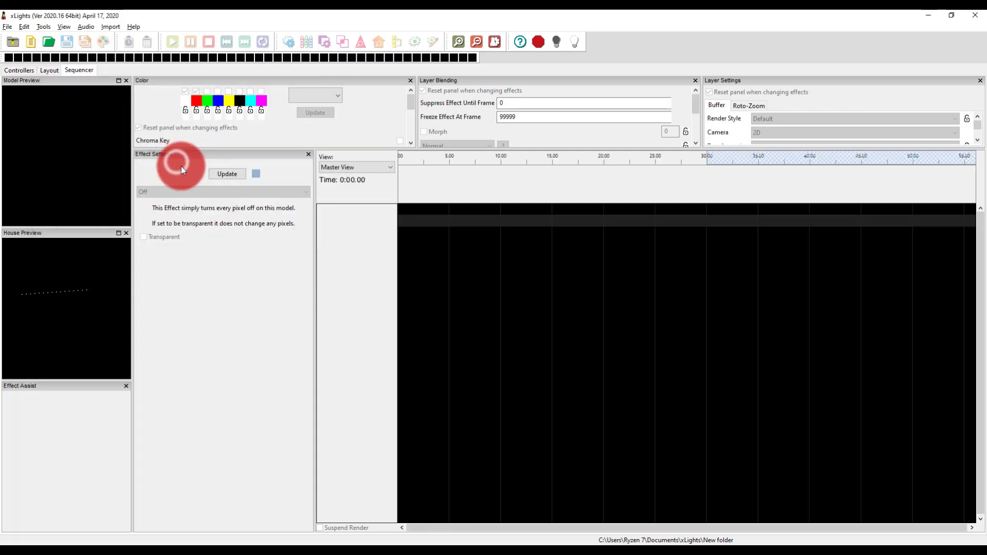
Enable Output To Lights and place an On effect spanning 0.05–28.60 s on the Single Line row.
{"action": "left_click", "coordinate": [577, 45]}
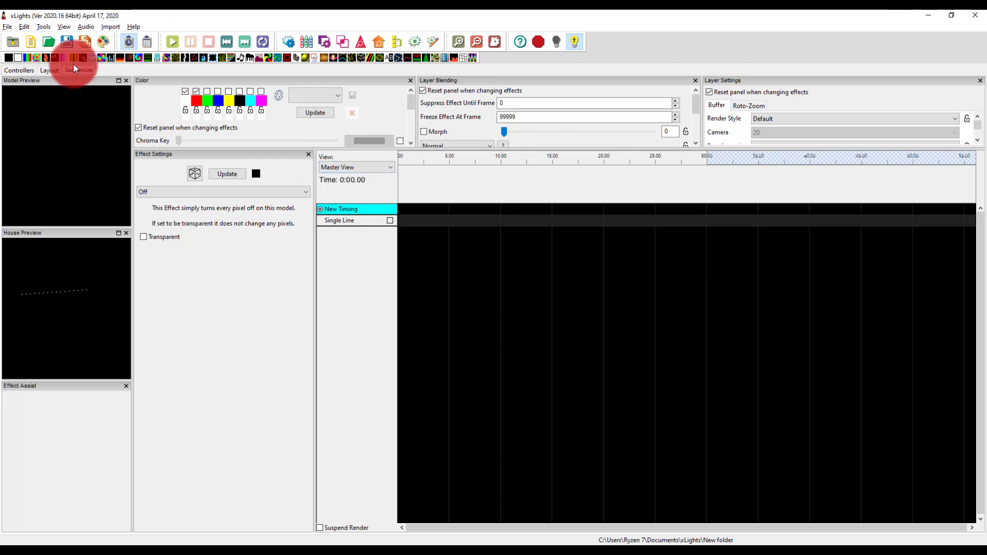
{"action": "left_click_drag", "start_coordinate": [17, 57], "coordinate": [691, 249]}
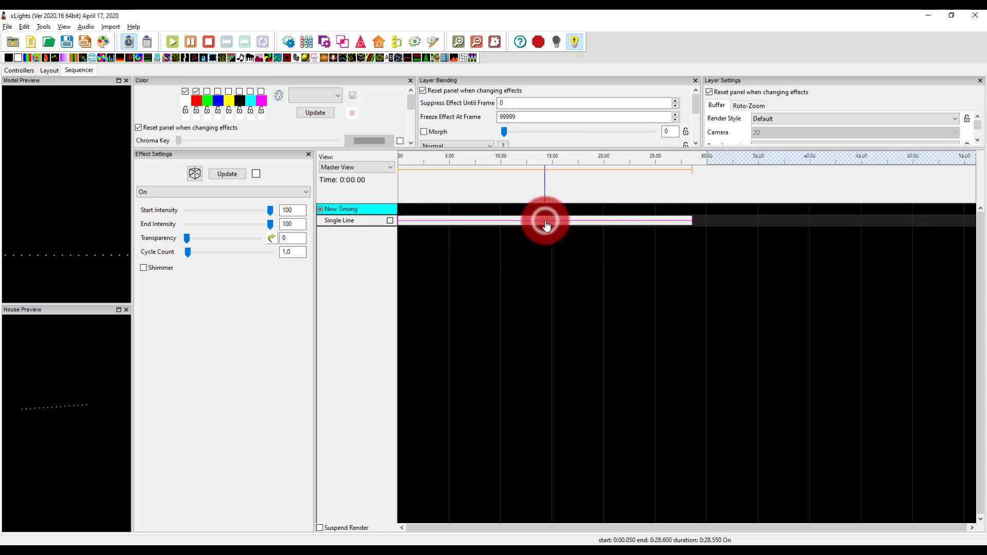
{"action": "left_click", "coordinate": [24, 114]}
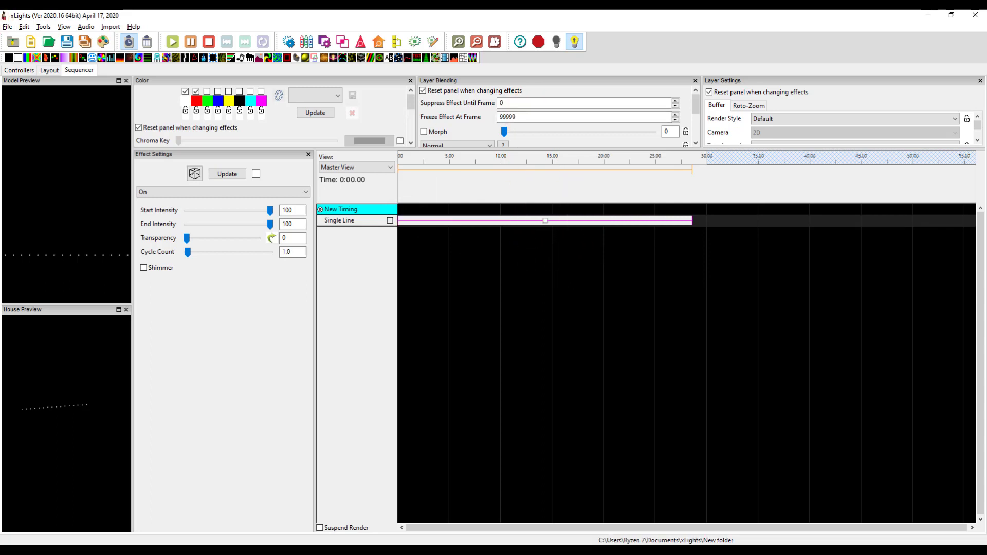
{"action": "left_click_drag", "start_coordinate": [443, 197], "coordinate": [502, 292]}
{"action": "left_click", "coordinate": [541, 227]}
{"action": "left_click", "coordinate": [512, 301]}
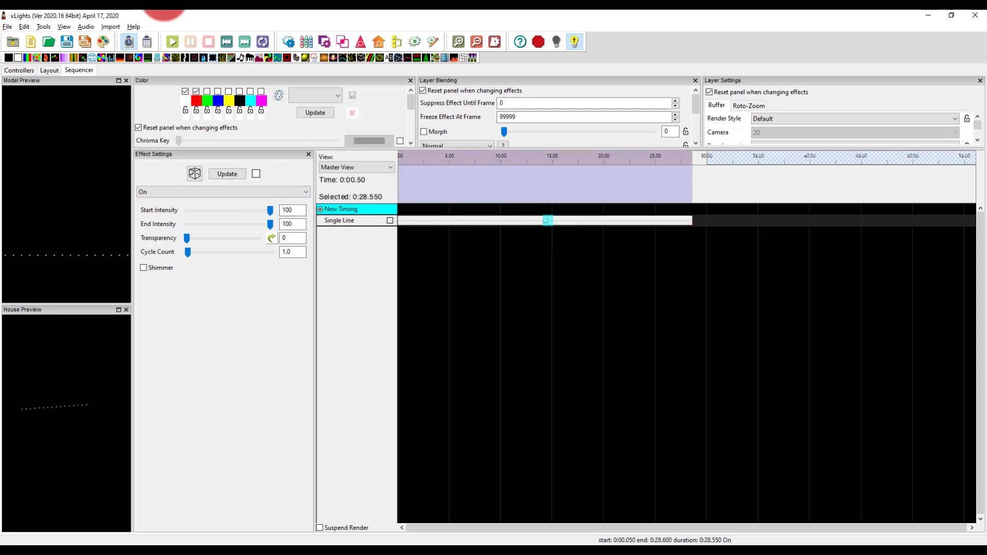
{"action": "left_click", "coordinate": [2, 88]}
{"action": "left_click", "coordinate": [2, 49]}
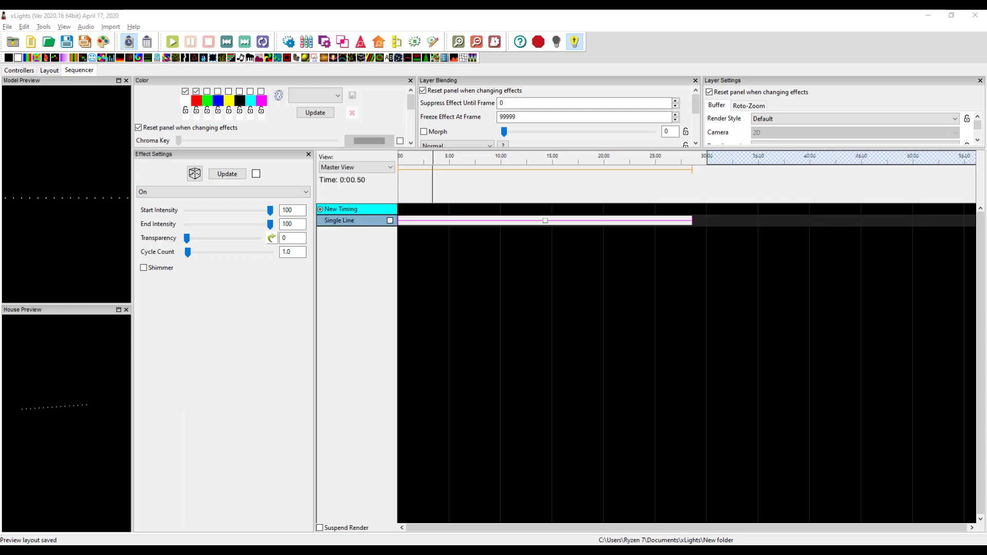
Review the Single Line model's lights-per-string setting, then the controller list on universe 9.
{"action": "left_click", "coordinate": [192, 176]}
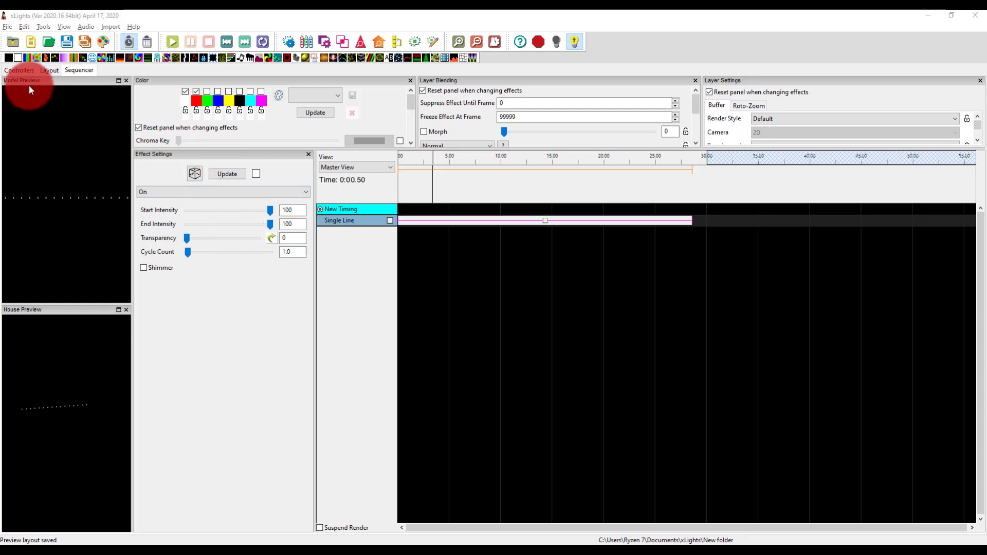
{"action": "left_click", "coordinate": [38, 75]}
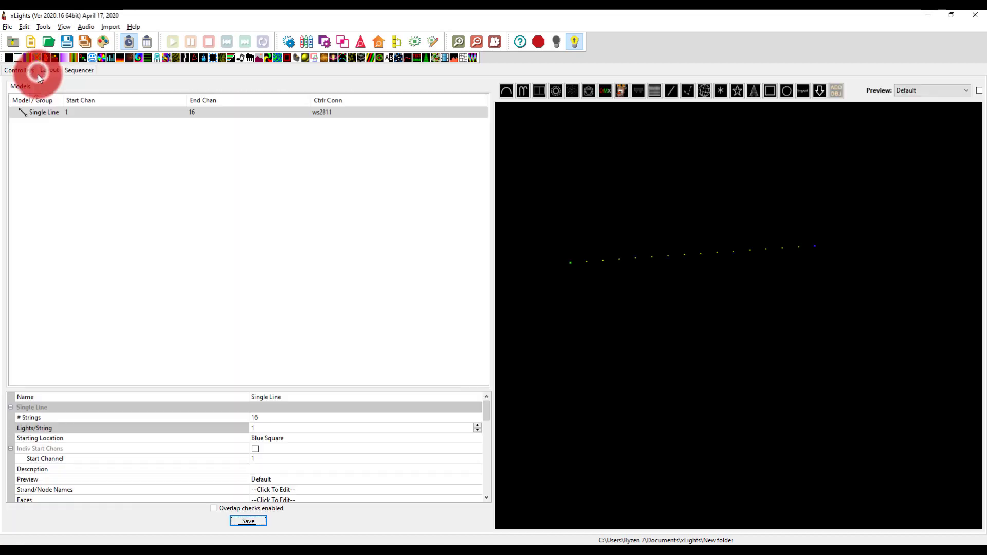
{"action": "left_click", "coordinate": [83, 112]}
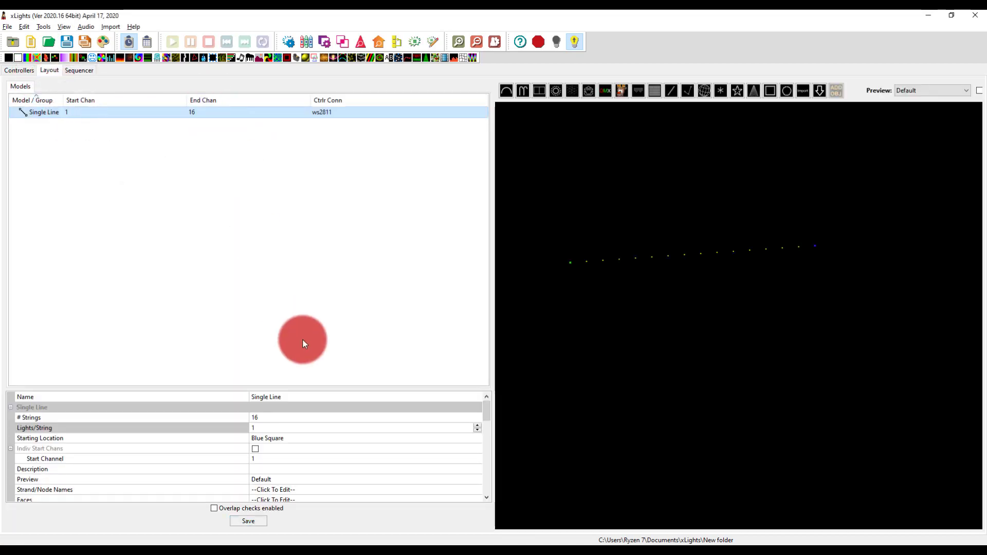
{"action": "left_click", "coordinate": [276, 427]}
{"action": "left_click", "coordinate": [291, 354]}
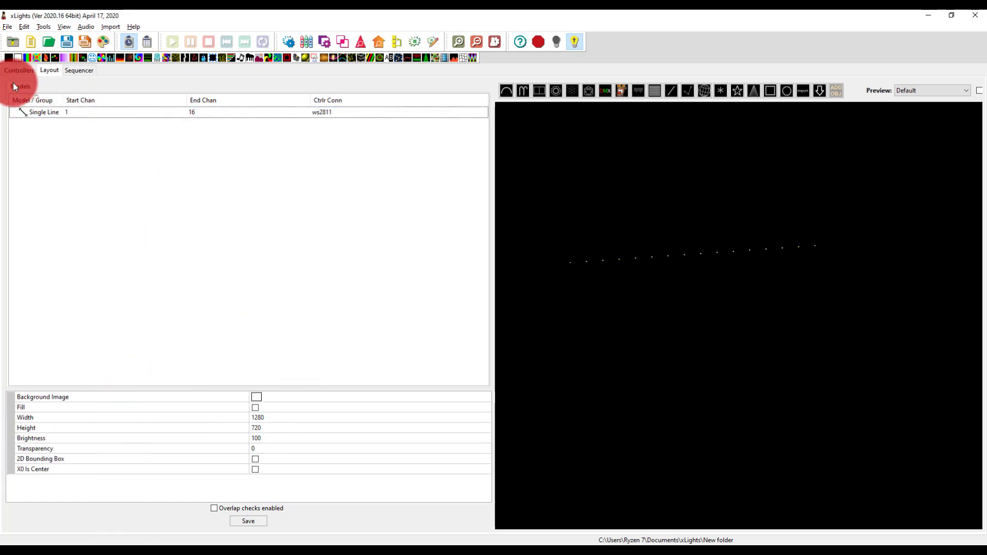
{"action": "left_click", "coordinate": [19, 70]}
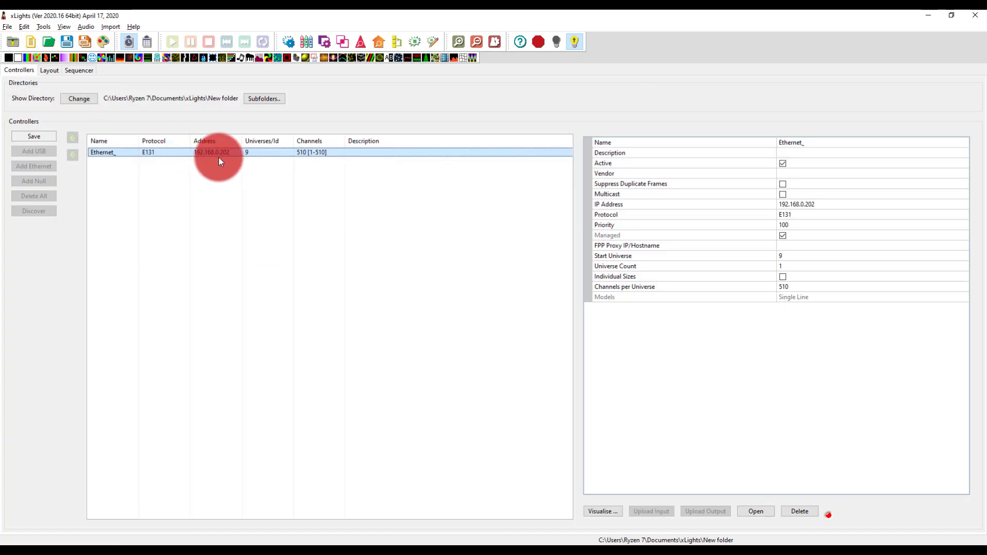
{"action": "key", "text": "alt+Tab"}
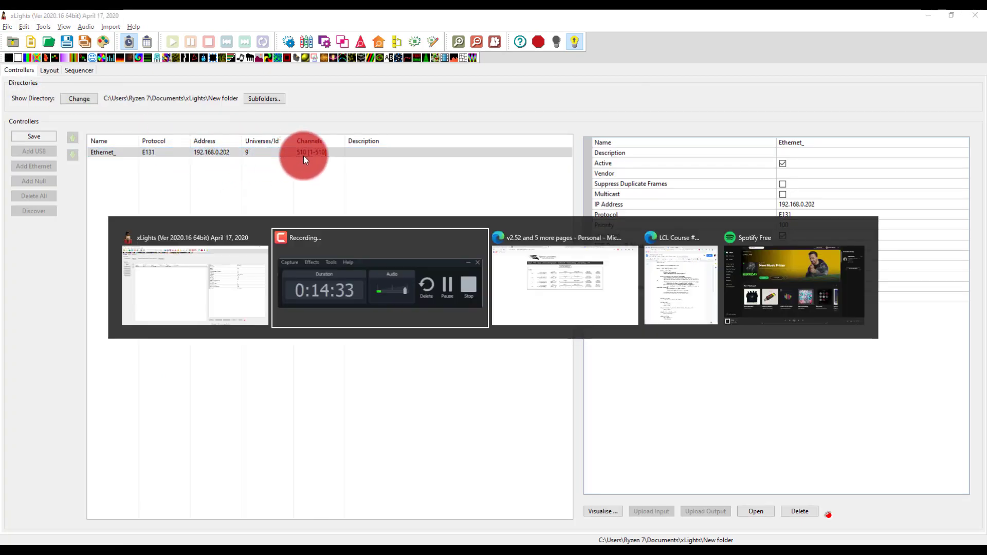
Open the Falcon Status page and highlight universe 9's E131 packet count row.
{"action": "key", "text": "alt+Tab"}
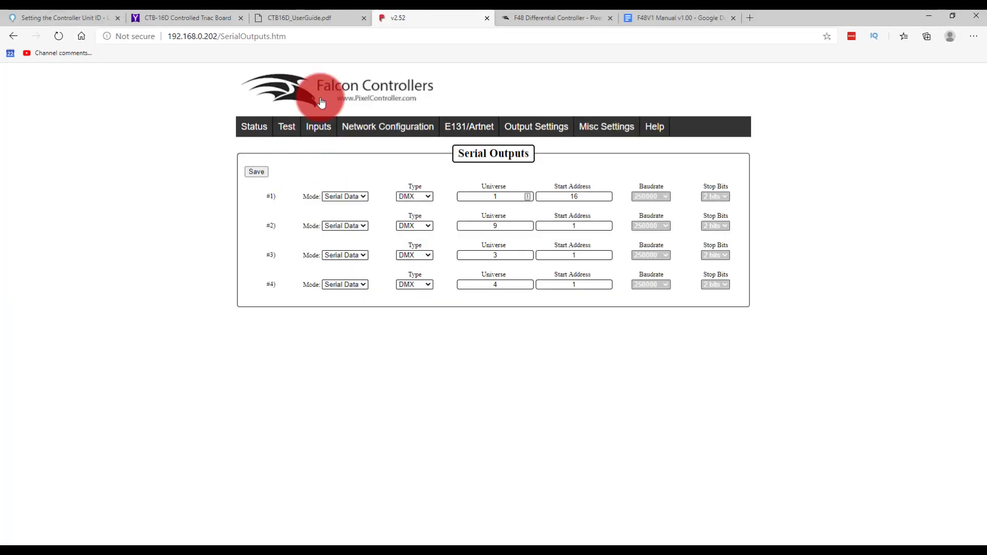
{"action": "left_click", "coordinate": [263, 129]}
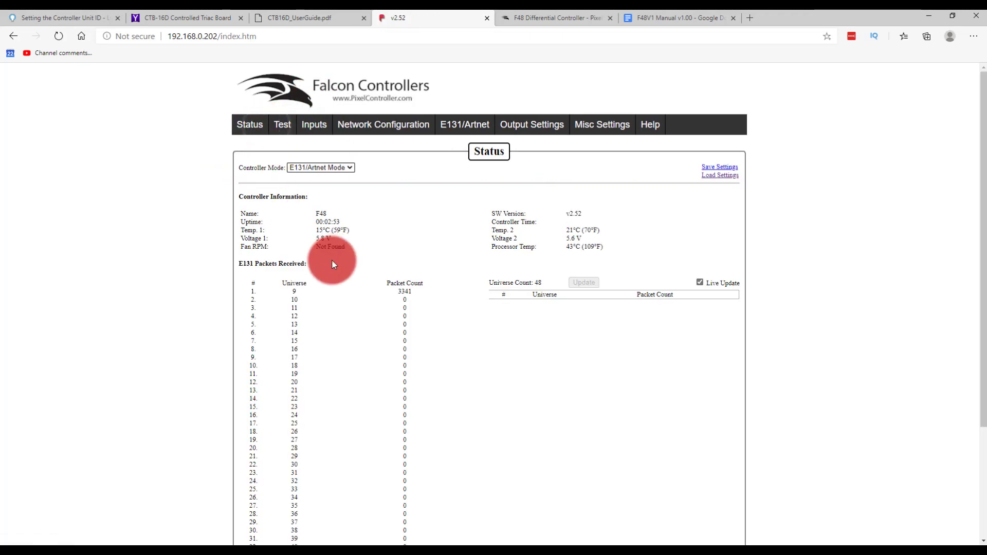
{"action": "left_click_drag", "start_coordinate": [416, 291], "coordinate": [328, 290]}
{"action": "left_click_drag", "start_coordinate": [411, 294], "coordinate": [261, 291]}
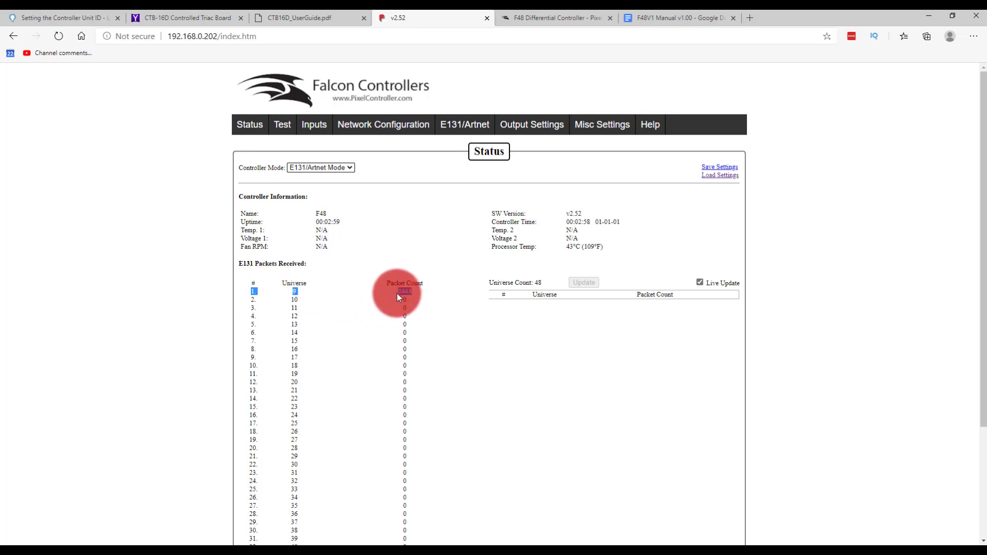
{"action": "left_click", "coordinate": [282, 126]}
{"action": "left_click", "coordinate": [245, 154]}
{"action": "left_click", "coordinate": [288, 156]}
{"action": "left_click", "coordinate": [288, 156]}
{"action": "scroll", "coordinate": [372, 254], "scroll_direction": "down", "scroll_amount": 10}
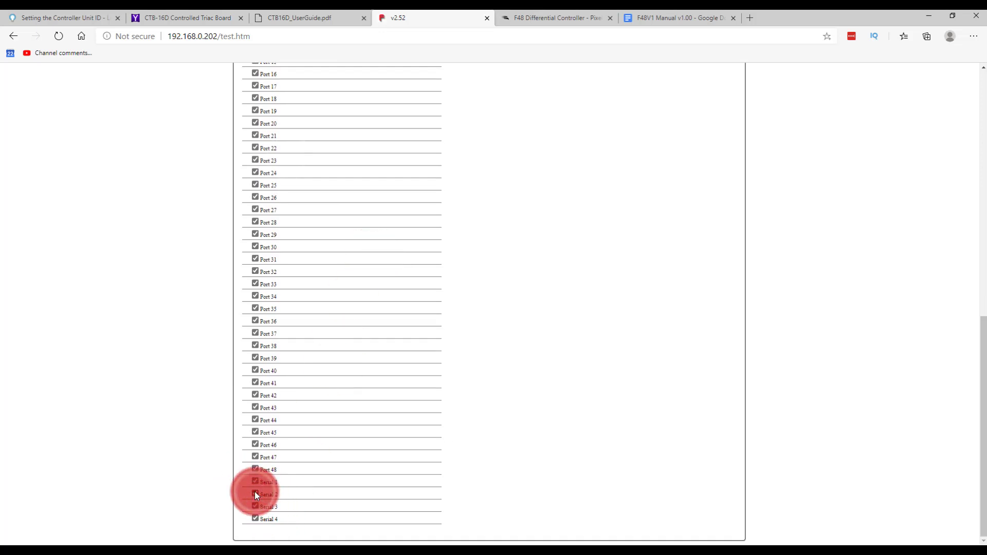
{"action": "scroll", "coordinate": [368, 409], "scroll_direction": "up", "scroll_amount": 10}
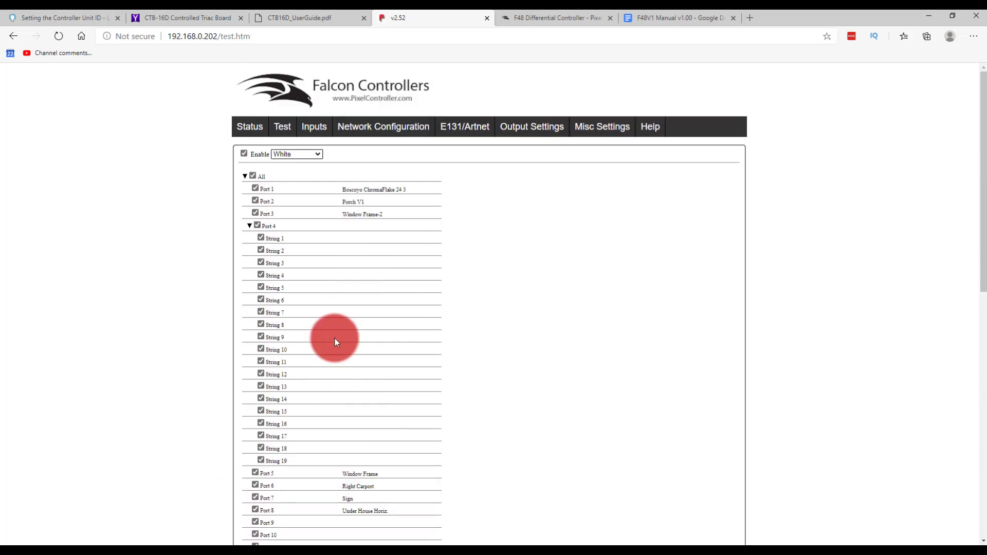
{"action": "left_click", "coordinate": [245, 153]}
{"action": "mouse_move", "coordinate": [540, 127]}
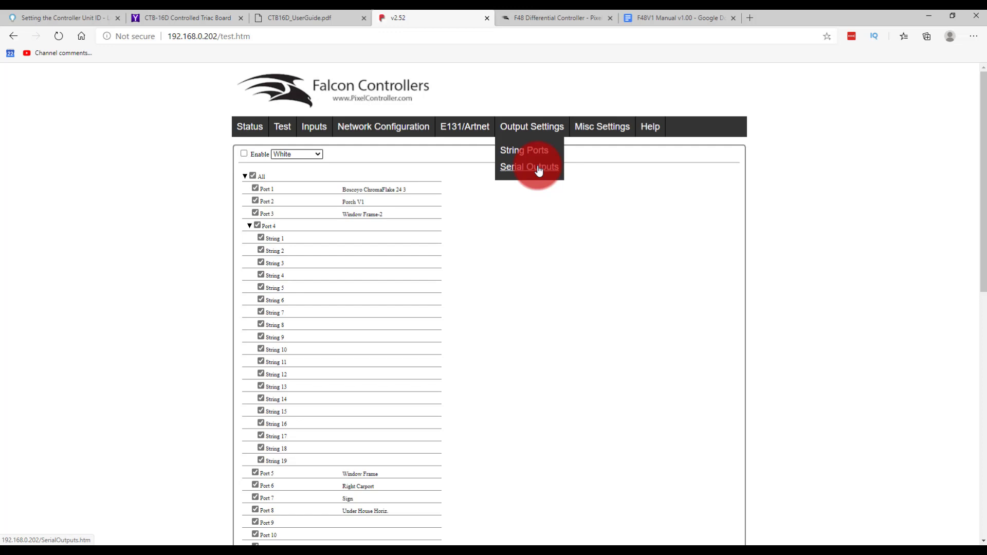
{"action": "left_click", "coordinate": [243, 154]}
{"action": "left_click", "coordinate": [516, 165]}
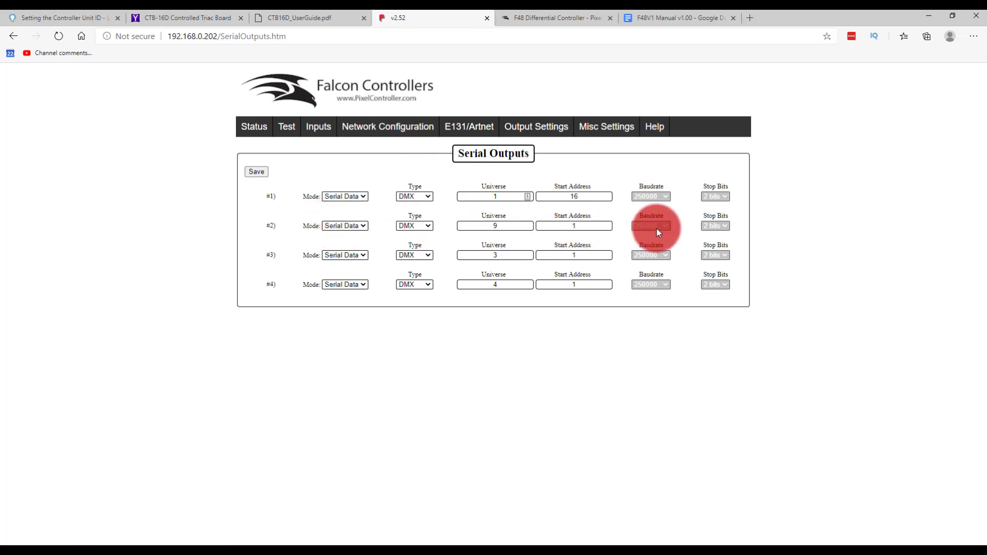
{"action": "left_click", "coordinate": [265, 170]}
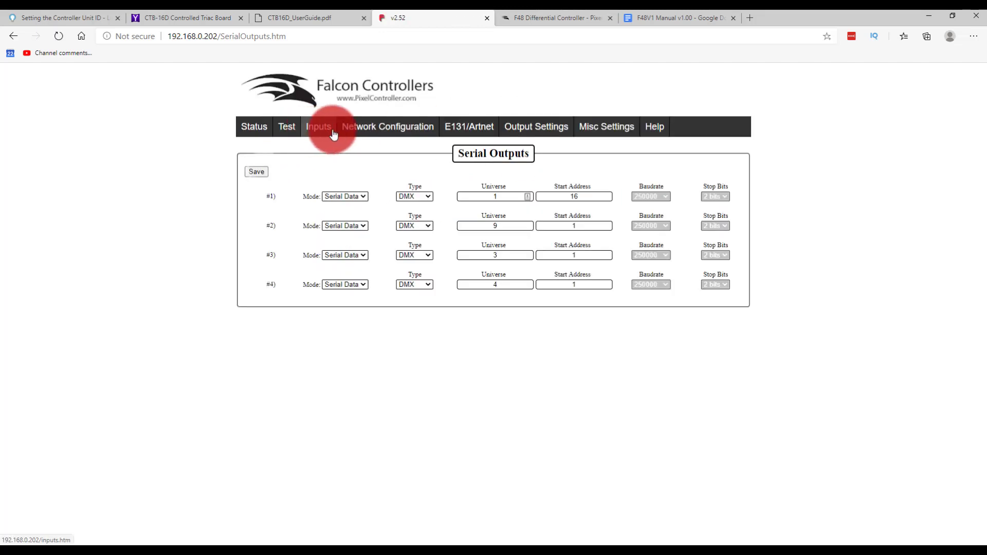
On the Test page, enable the White test, clear All ports, and tick Serial 1 and Serial 4.
{"action": "left_click", "coordinate": [286, 127]}
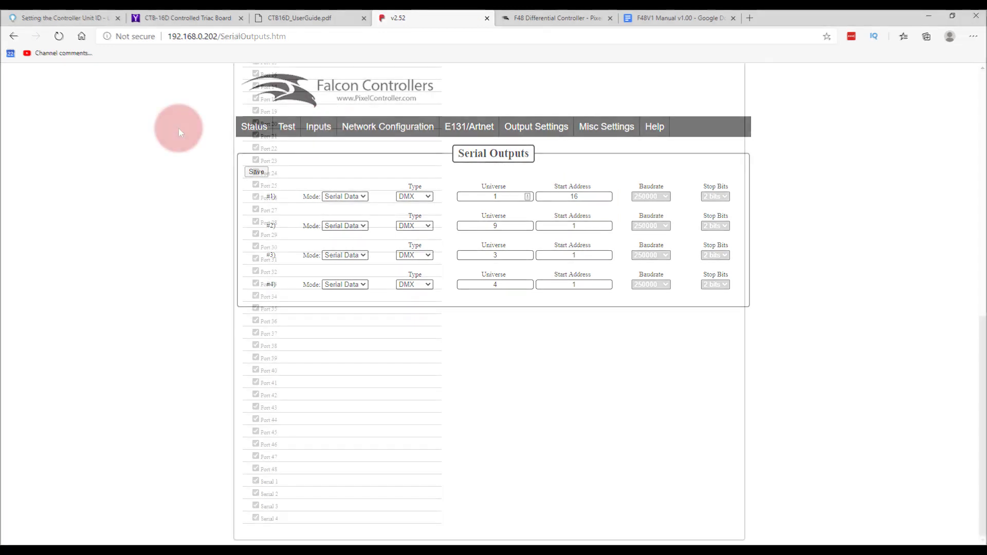
{"action": "scroll", "coordinate": [177, 128], "scroll_direction": "down", "scroll_amount": 10}
{"action": "scroll", "coordinate": [175, 110], "scroll_direction": "up", "scroll_amount": 10}
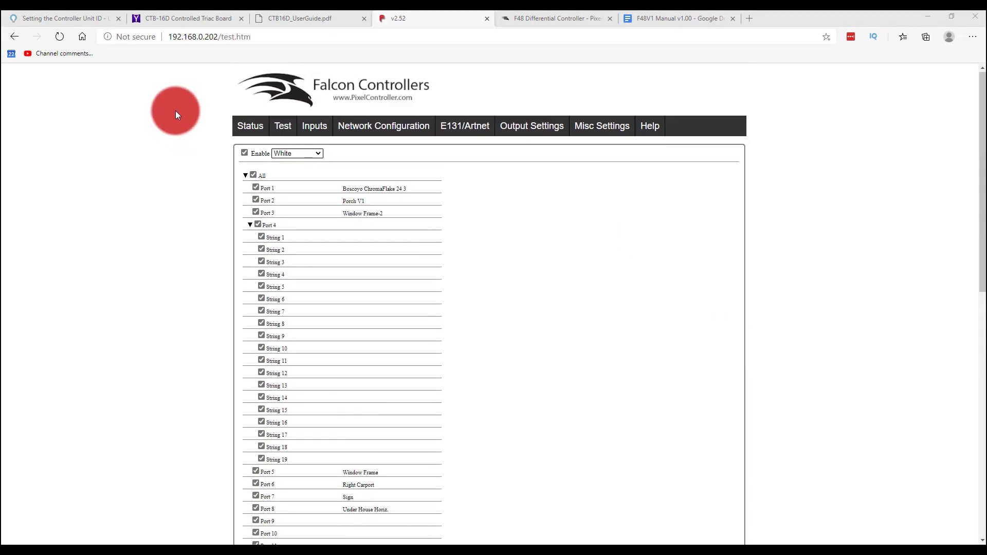
{"action": "left_click", "coordinate": [245, 151]}
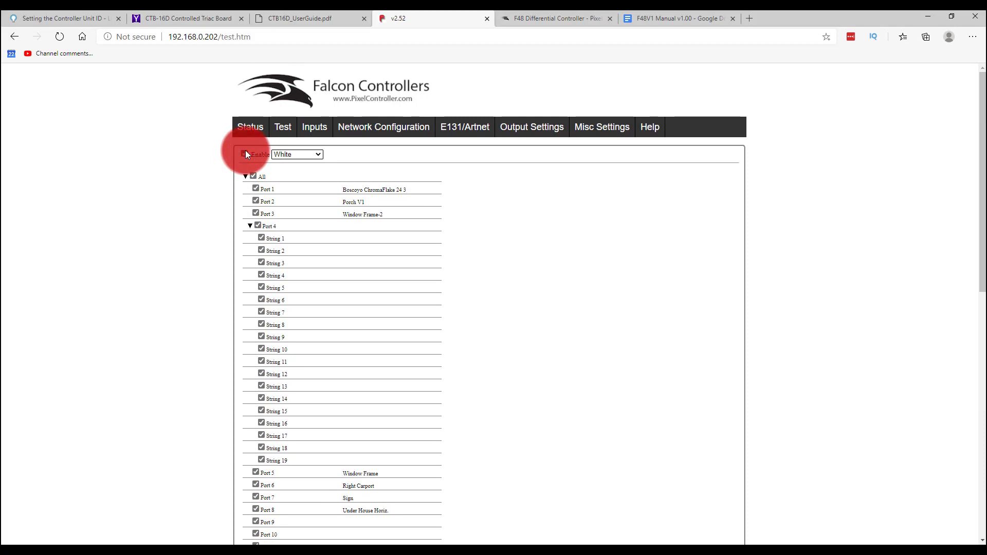
{"action": "left_click", "coordinate": [245, 153]}
{"action": "left_click", "coordinate": [246, 152]}
{"action": "left_click", "coordinate": [254, 174]}
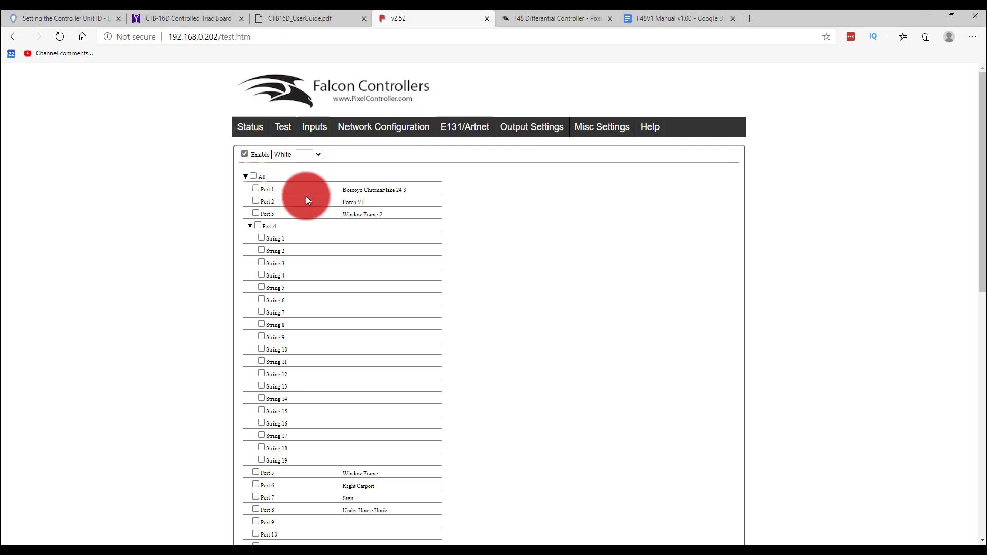
{"action": "scroll", "coordinate": [306, 196], "scroll_direction": "down", "scroll_amount": 10}
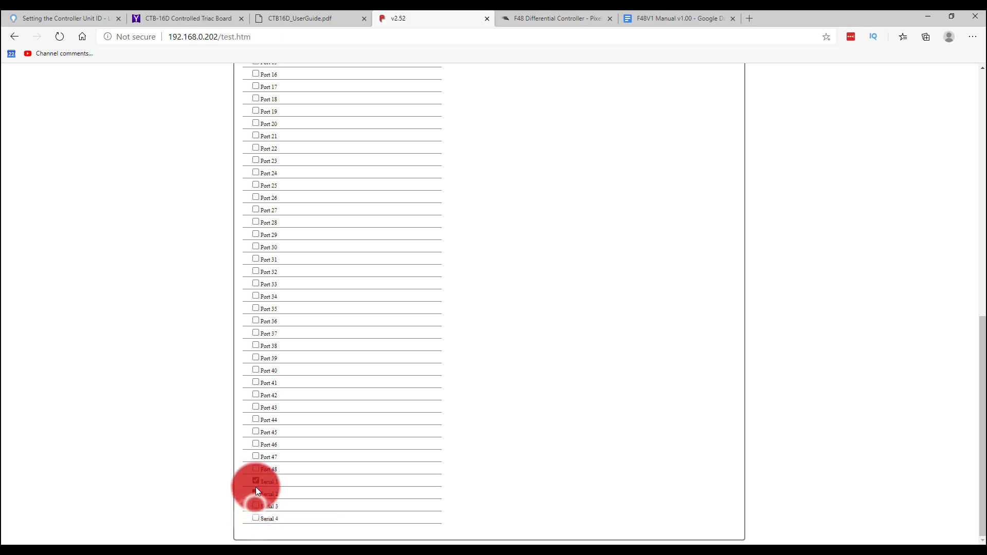
{"action": "left_click", "coordinate": [256, 482]}
{"action": "left_click", "coordinate": [256, 518]}
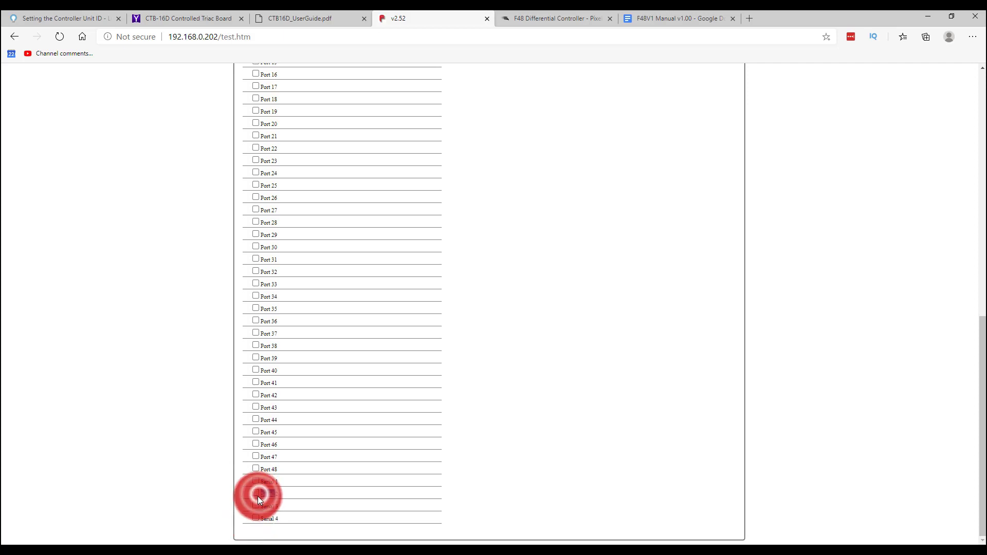
{"action": "scroll", "coordinate": [352, 467], "scroll_direction": "up", "scroll_amount": 10}
Change serial output 2's universe from 9 to 4 and save the serial outputs.
{"action": "mouse_move", "coordinate": [520, 141]}
{"action": "left_click", "coordinate": [524, 175]}
{"action": "left_click", "coordinate": [494, 198]}
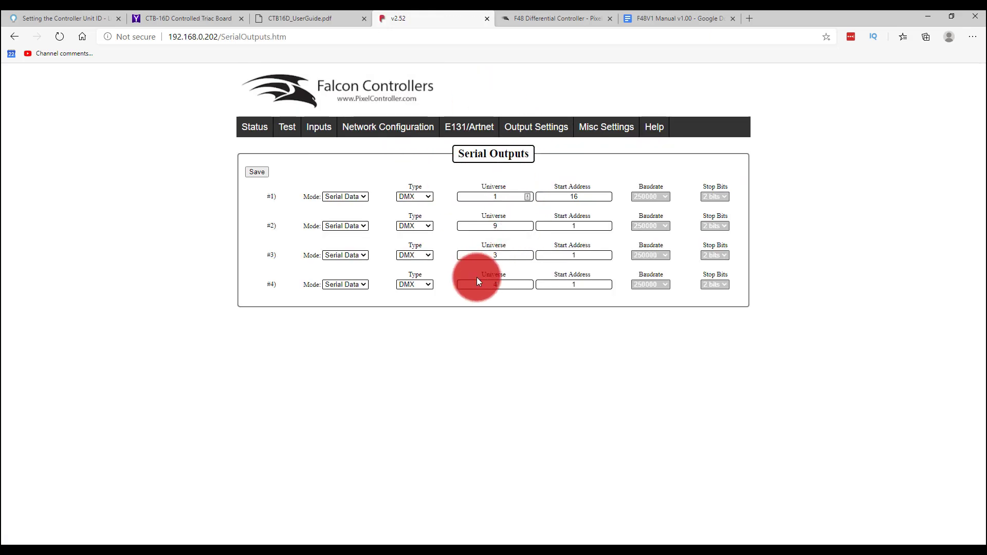
{"action": "left_click", "coordinate": [583, 287]}
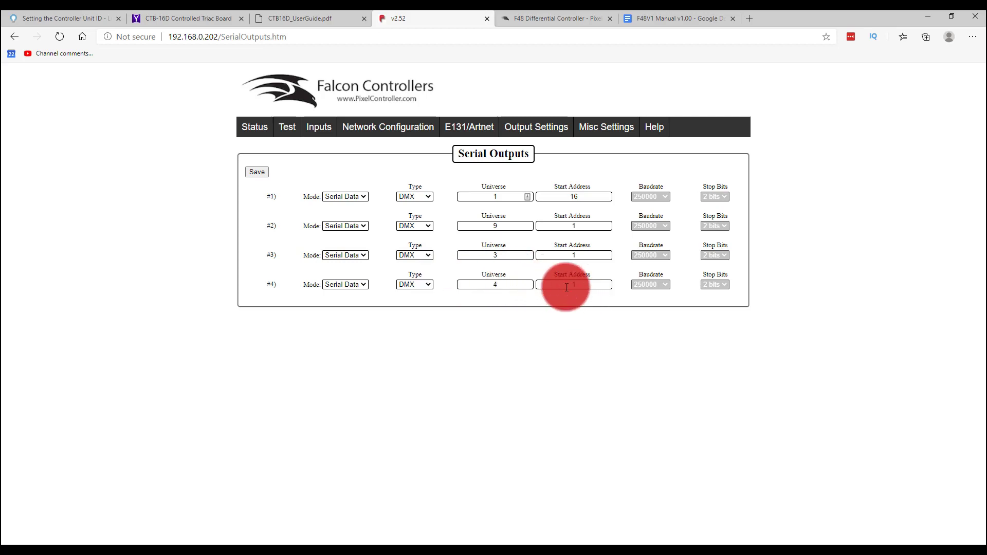
{"action": "double_click", "coordinate": [495, 226]}
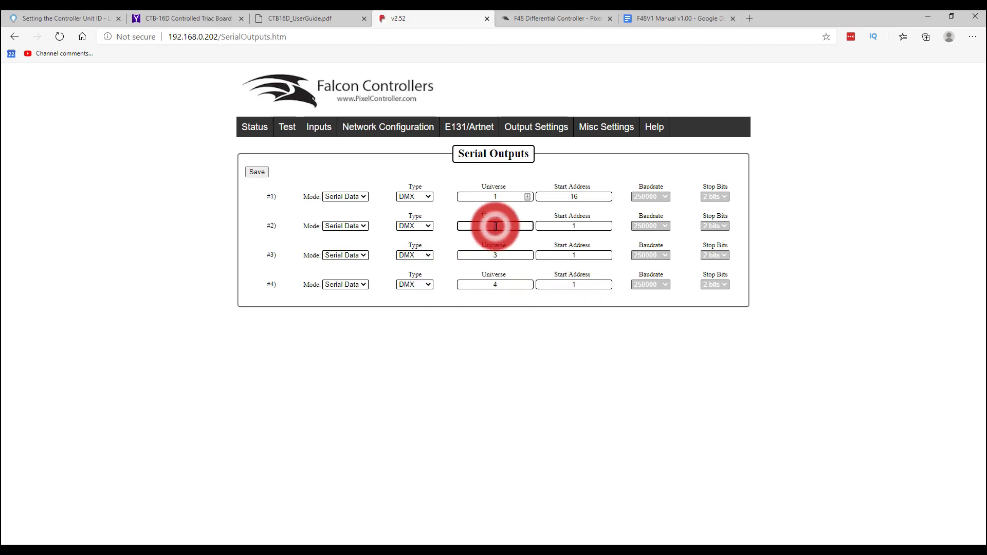
{"action": "left_click", "coordinate": [553, 181]}
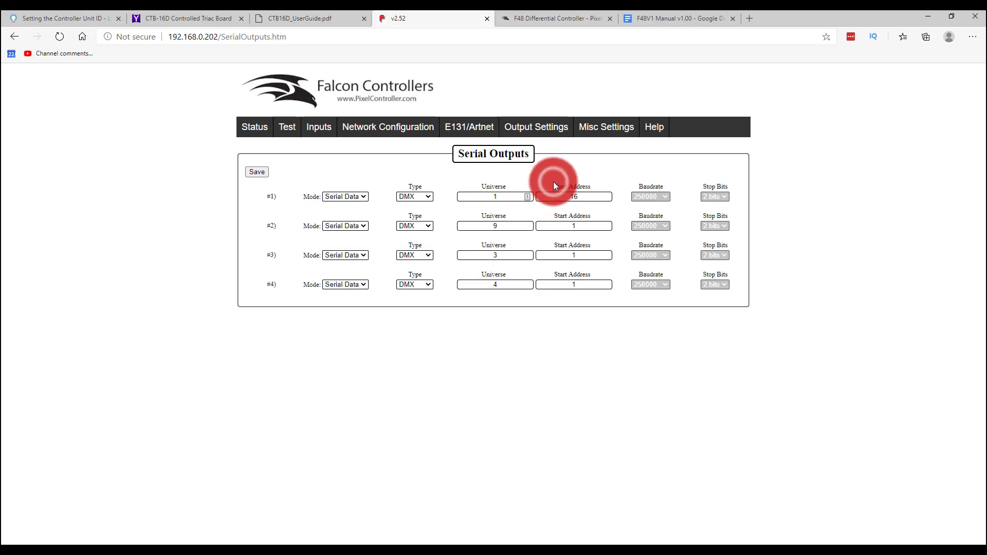
{"action": "left_click", "coordinate": [599, 127]}
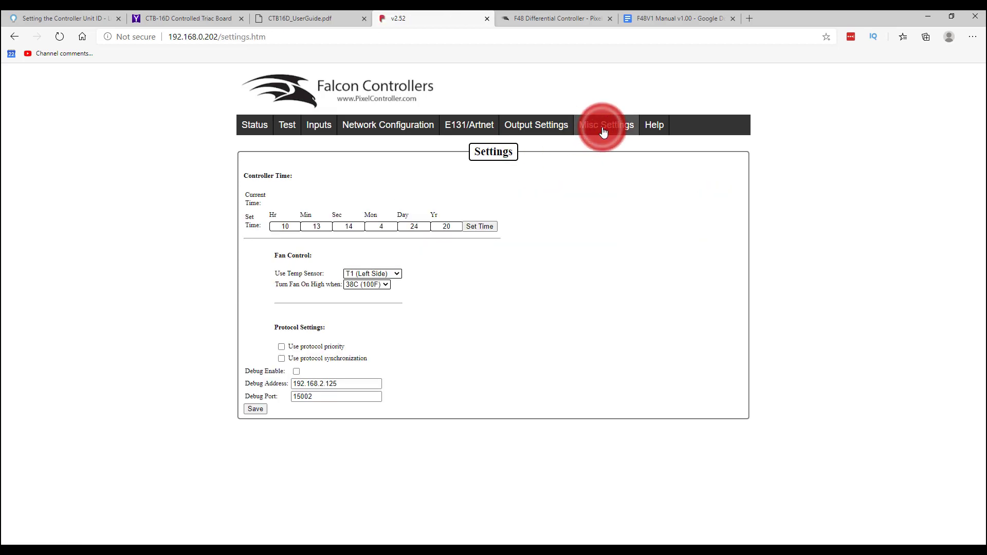
{"action": "left_click", "coordinate": [550, 130]}
{"action": "left_click", "coordinate": [536, 166]}
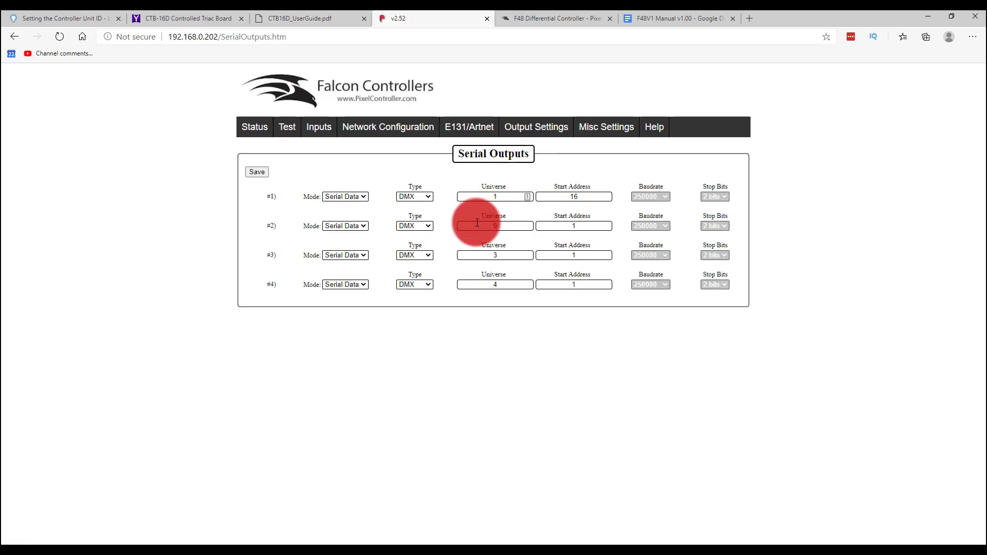
{"action": "left_click", "coordinate": [485, 226]}
{"action": "type", "text": "4"}
{"action": "left_click", "coordinate": [256, 171]}
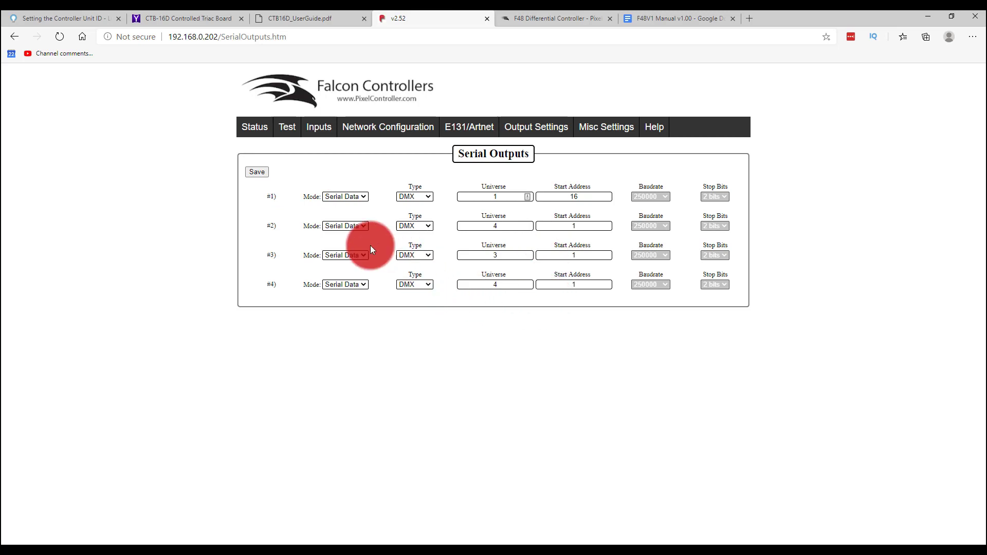
Limit the White test to Serial 4 on the Test page, then return to xLights.
{"action": "left_click", "coordinate": [309, 126]}
{"action": "left_click", "coordinate": [284, 127]}
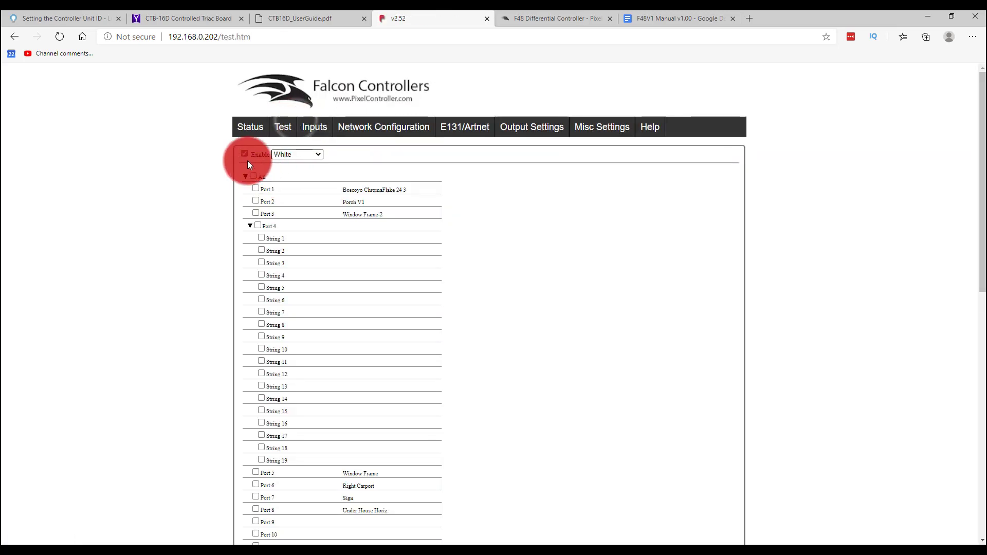
{"action": "scroll", "coordinate": [248, 164], "scroll_direction": "down", "scroll_amount": 10}
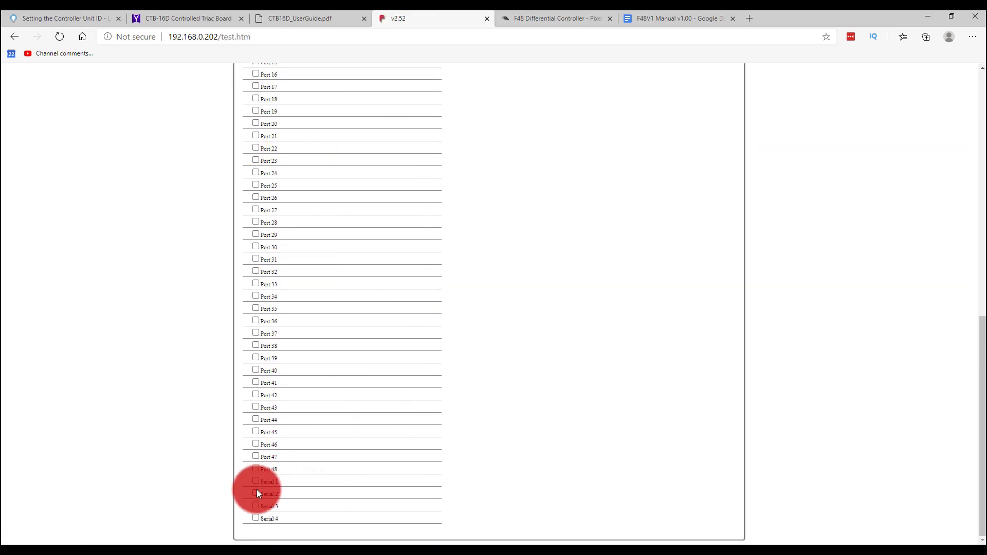
{"action": "left_click", "coordinate": [253, 507]}
{"action": "left_click", "coordinate": [252, 518]}
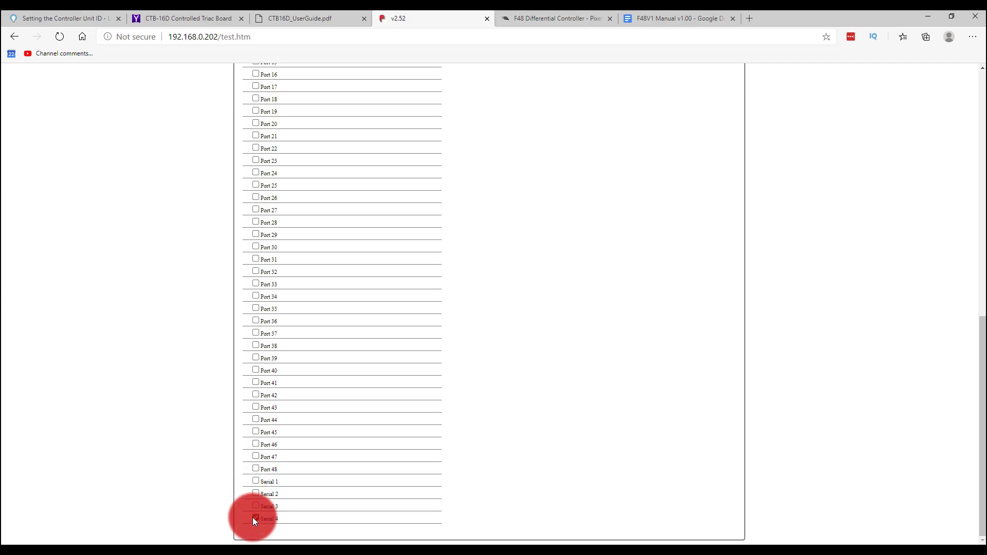
{"action": "left_click", "coordinate": [586, 51]}
{"action": "left_click", "coordinate": [2, 219]}
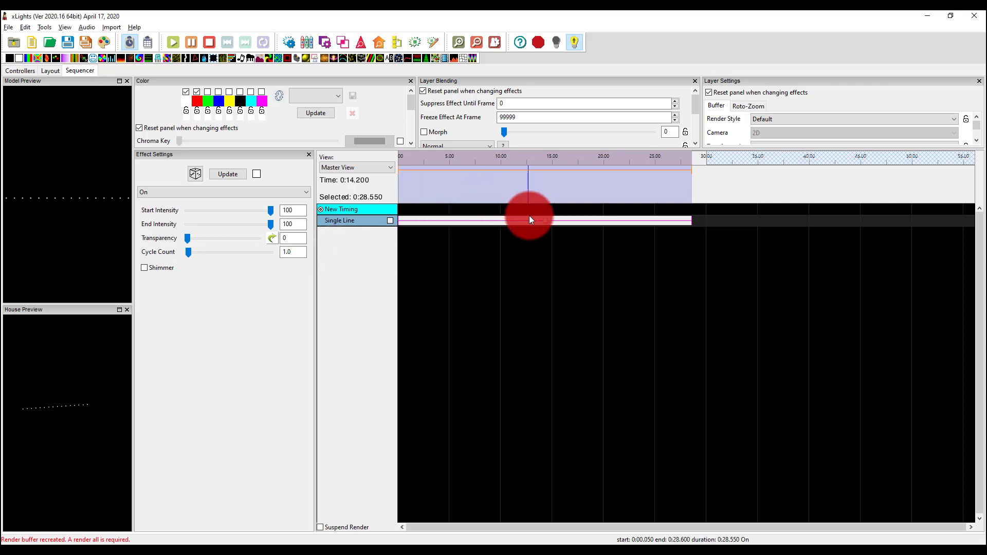
Select the Ethernet_ Falcon F48 controller to view its universes 9–56 and 24480 channels.
{"action": "left_click", "coordinate": [15, 72]}
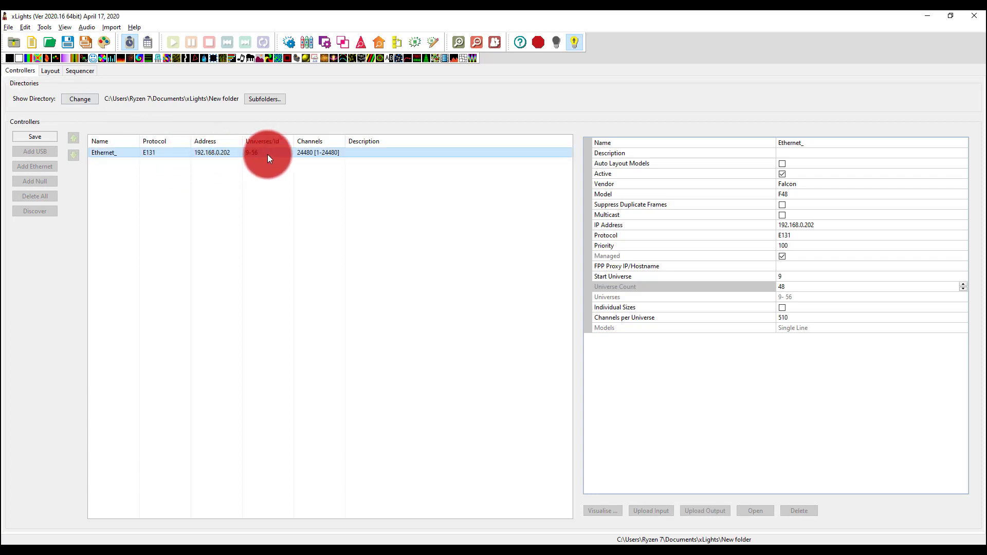
{"action": "left_click", "coordinate": [281, 150]}
{"action": "left_click", "coordinate": [393, 171]}
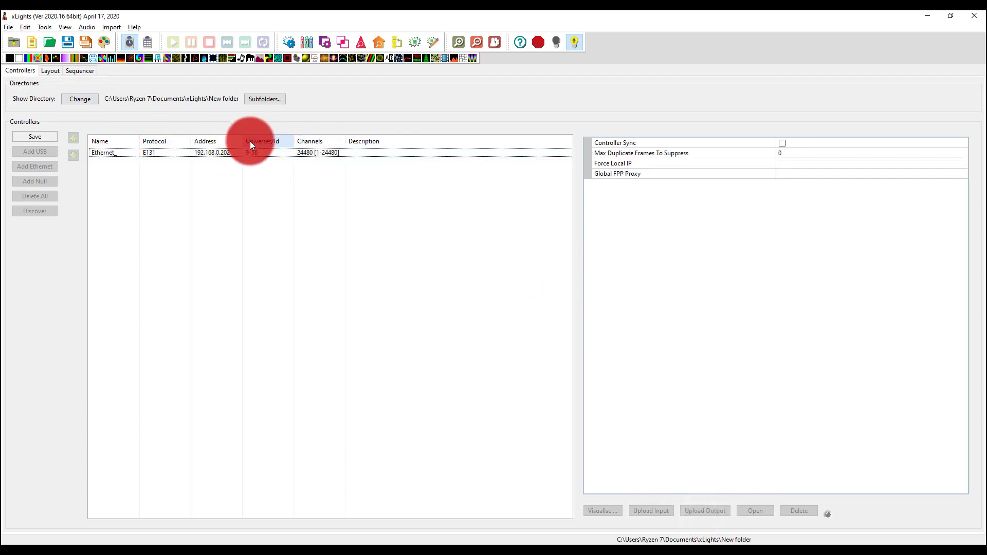
{"action": "left_click", "coordinate": [251, 149]}
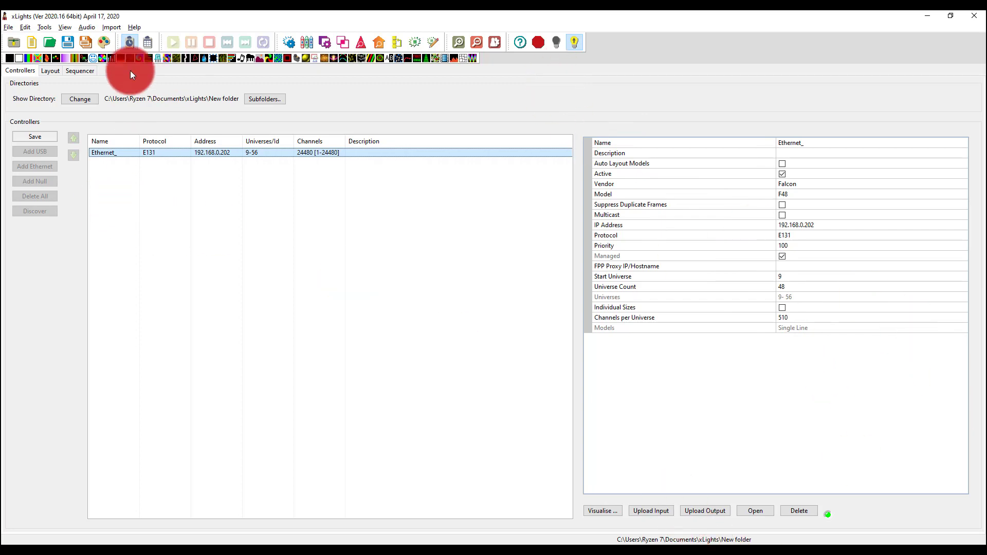
Turn on Output to Lights in the Sequencer and nudge the Single Line On effect slightly later.
{"action": "left_click", "coordinate": [79, 71]}
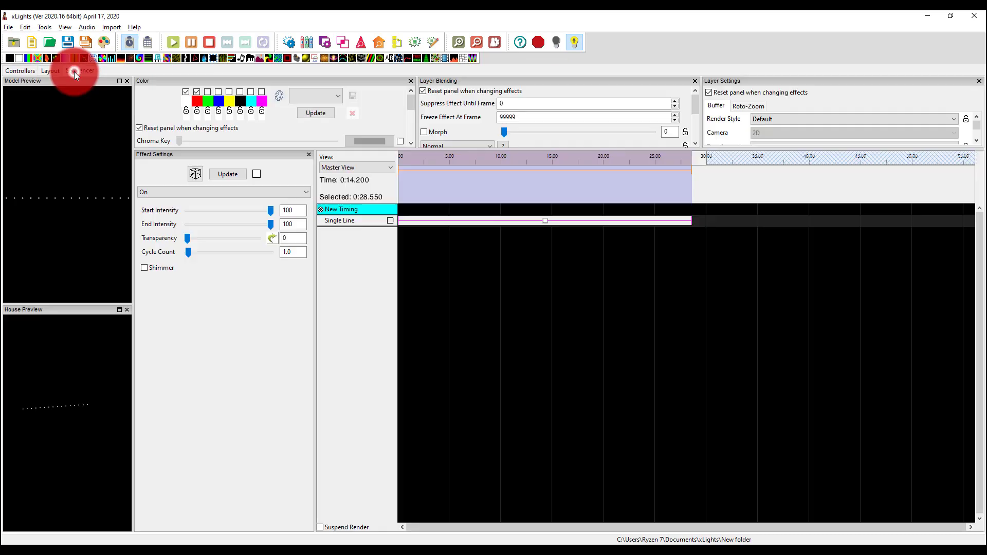
{"action": "left_click", "coordinate": [551, 242]}
{"action": "left_click", "coordinate": [547, 220]}
{"action": "left_click", "coordinate": [548, 242]}
{"action": "left_click", "coordinate": [574, 42]}
{"action": "mouse_move", "coordinate": [546, 220]}
{"action": "left_mouse_down"}
{"action": "mouse_move", "coordinate": [566, 227]}
{"action": "mouse_move", "coordinate": [551, 221]}
{"action": "left_mouse_up"}
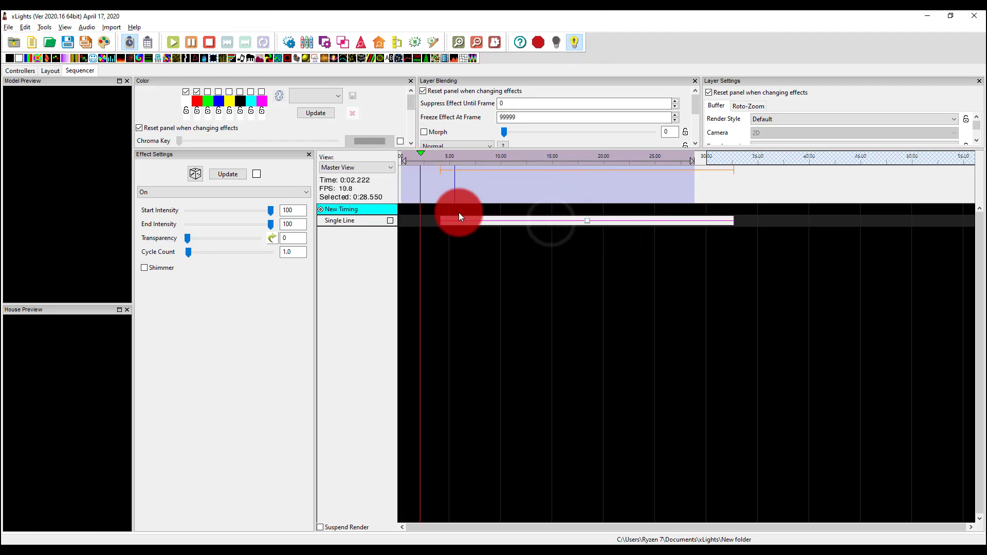